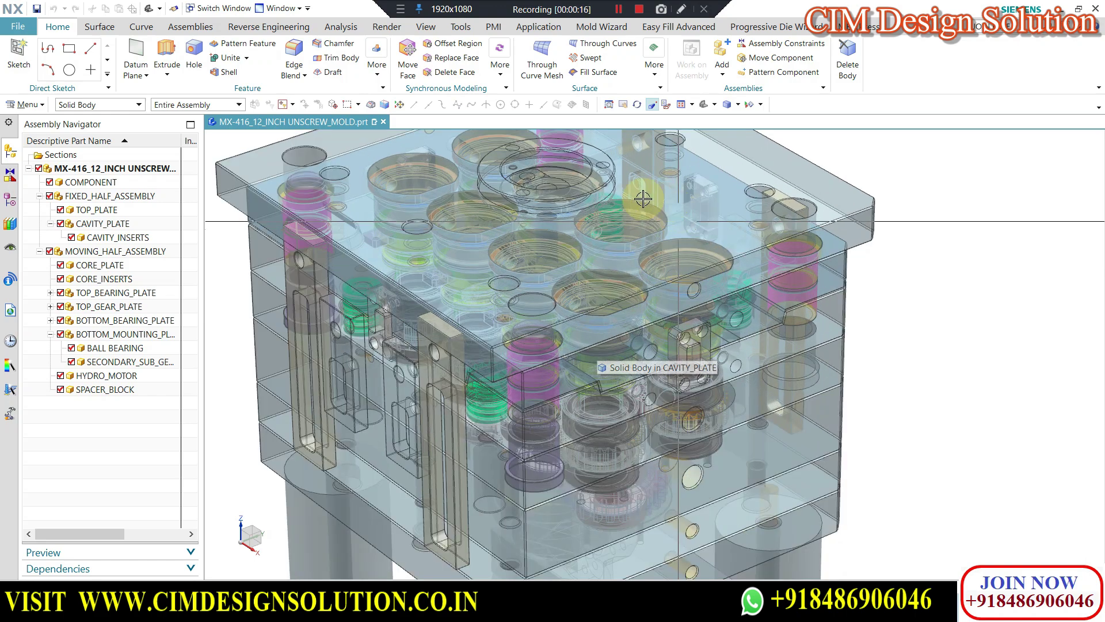
Examine the complete unscrewing mold assembly, from the top plate down to the hydro motor beneath the bottom mounting plate.
scroll(568, 299, "down", 3)
scroll(539, 345, "up", 1)
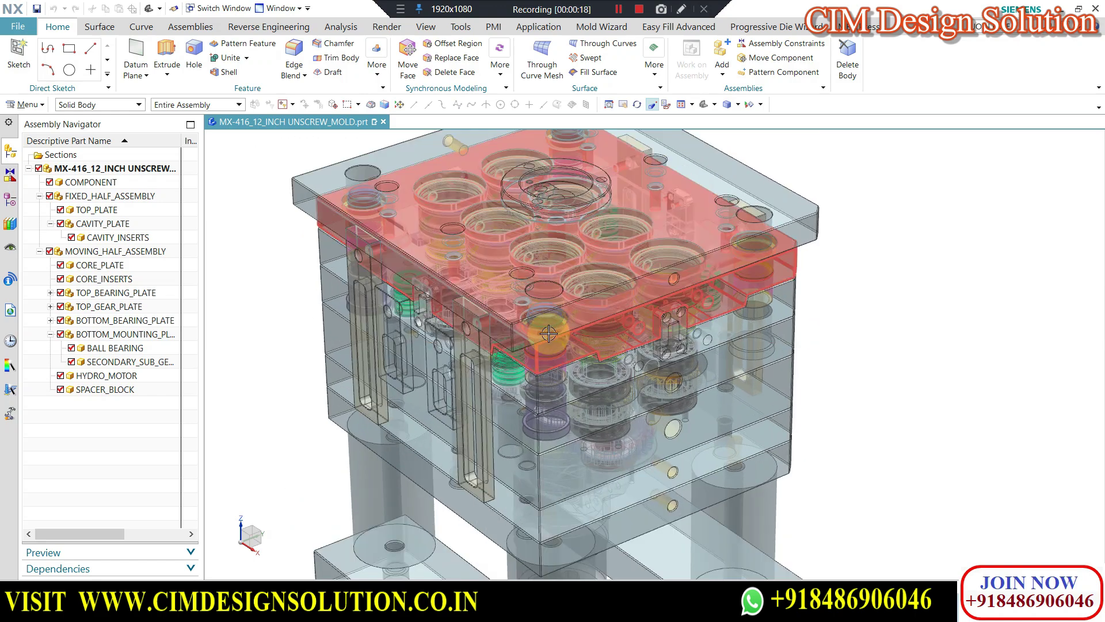
scroll(597, 289, "down", 1)
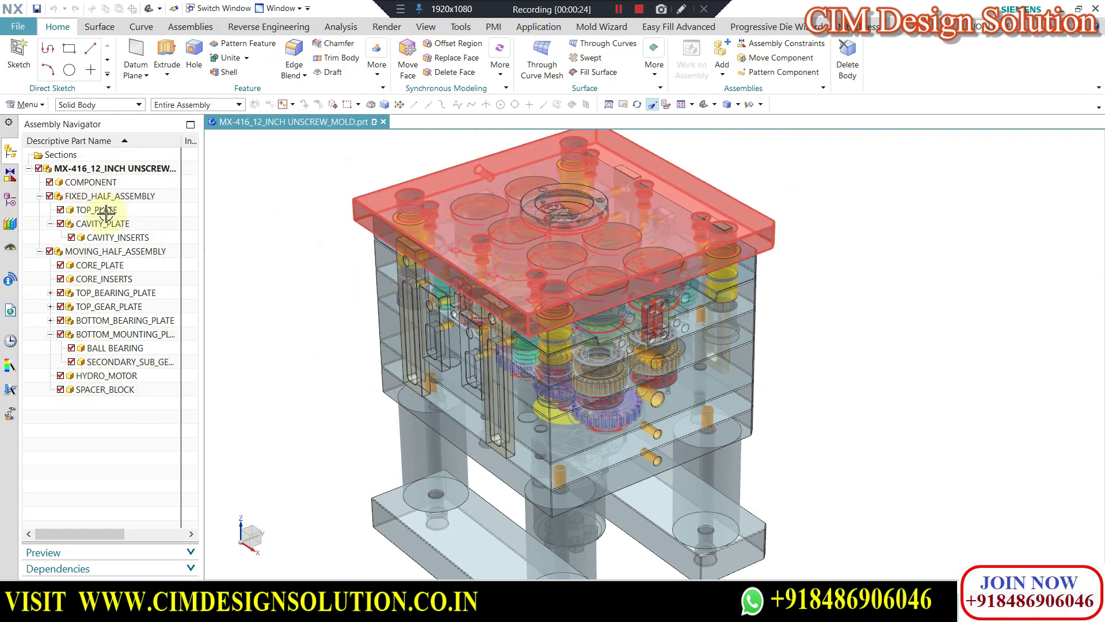
middle_click_drag(276, 271, 578, 345)
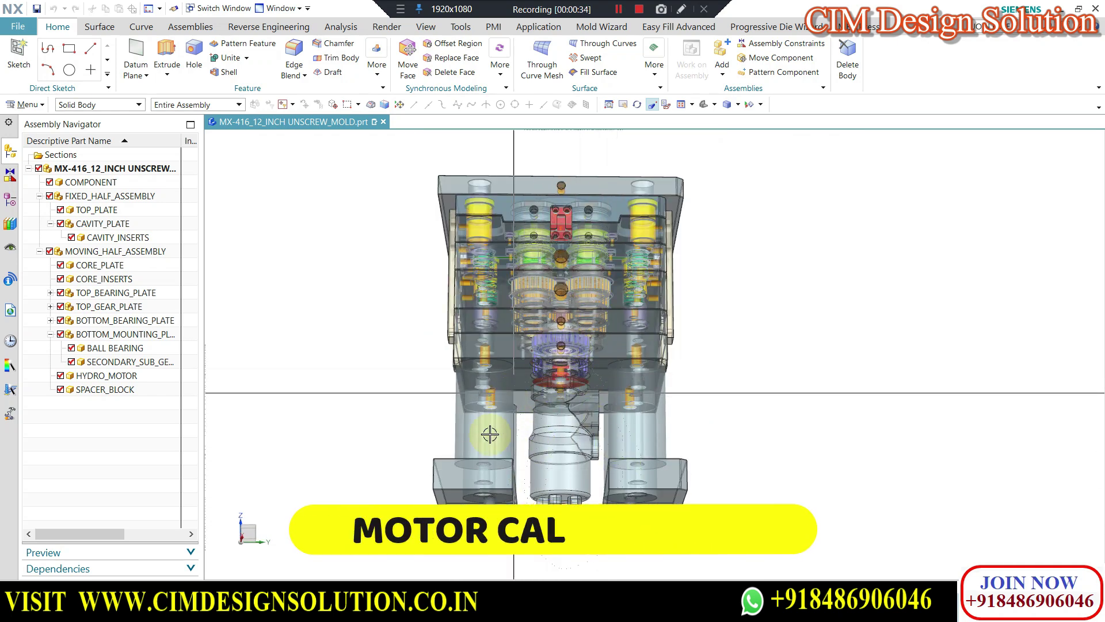
scroll(599, 460, "up", 2)
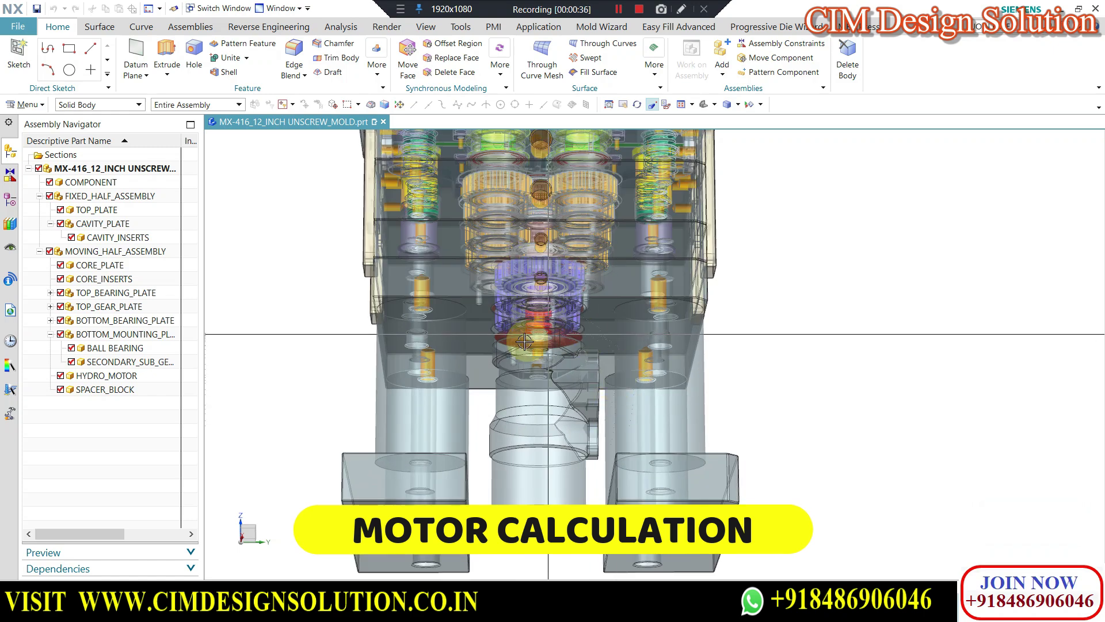
scroll(524, 342, "down", 2)
middle_click_drag(524, 342, 544, 350)
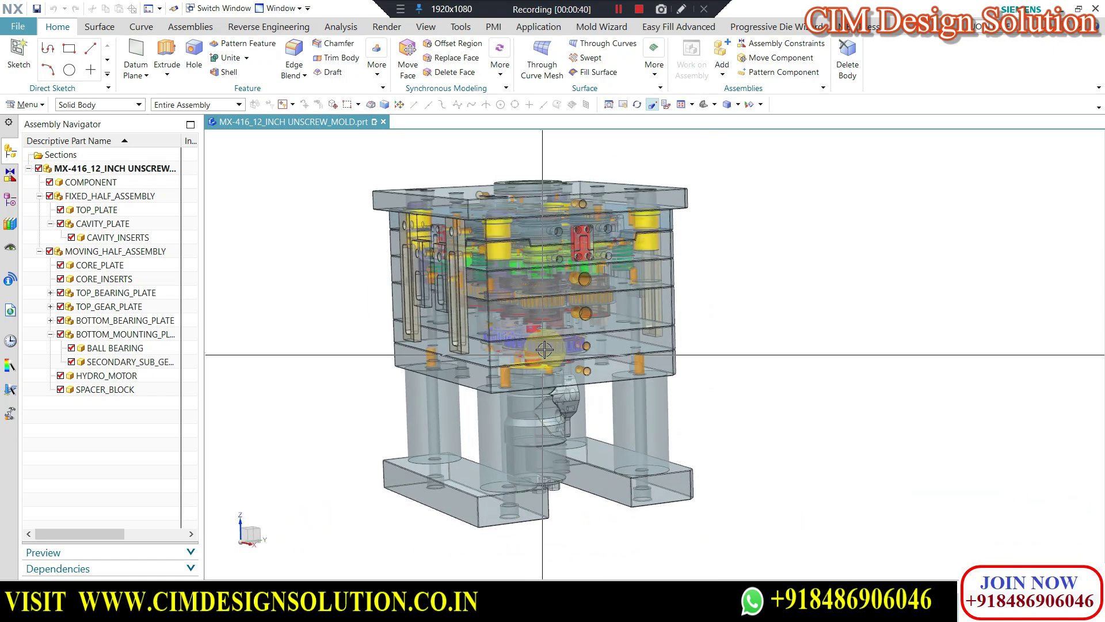
scroll(544, 350, "up", 2)
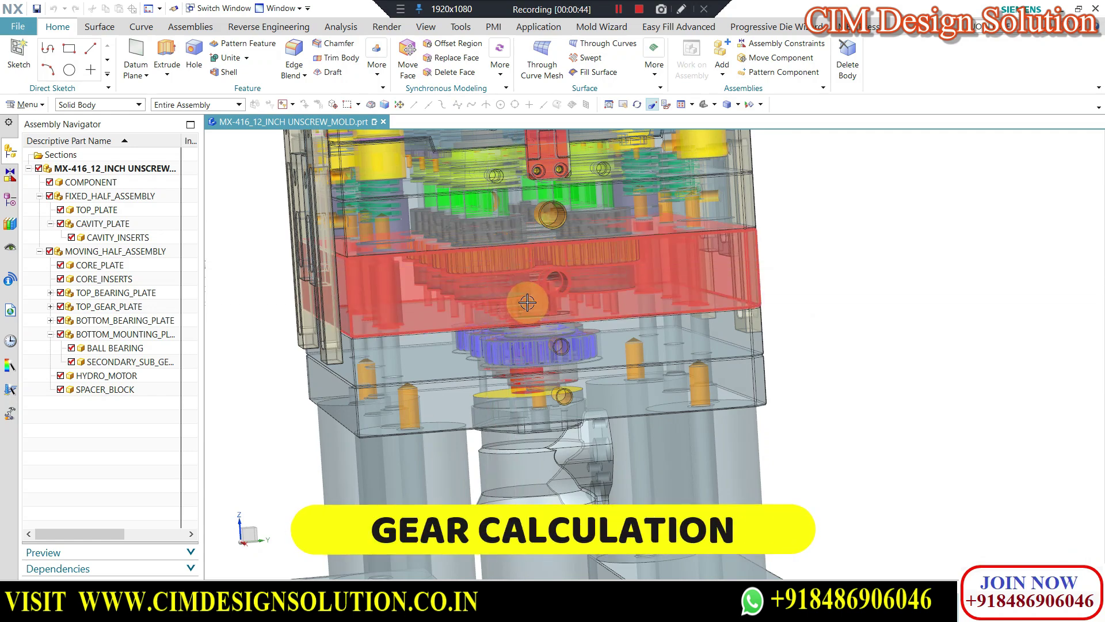
Examine the gear stages inside the top gear plate and the drive gear above the hydro motor.
scroll(527, 302, "up", 3)
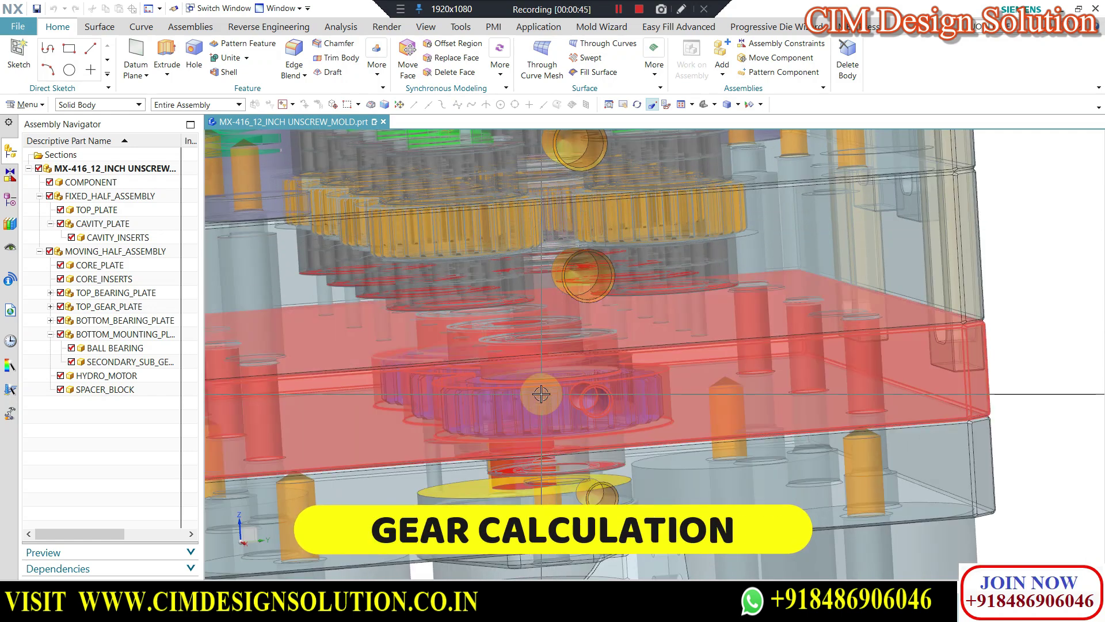
scroll(544, 368, "down", 5)
scroll(545, 291, "up", 1)
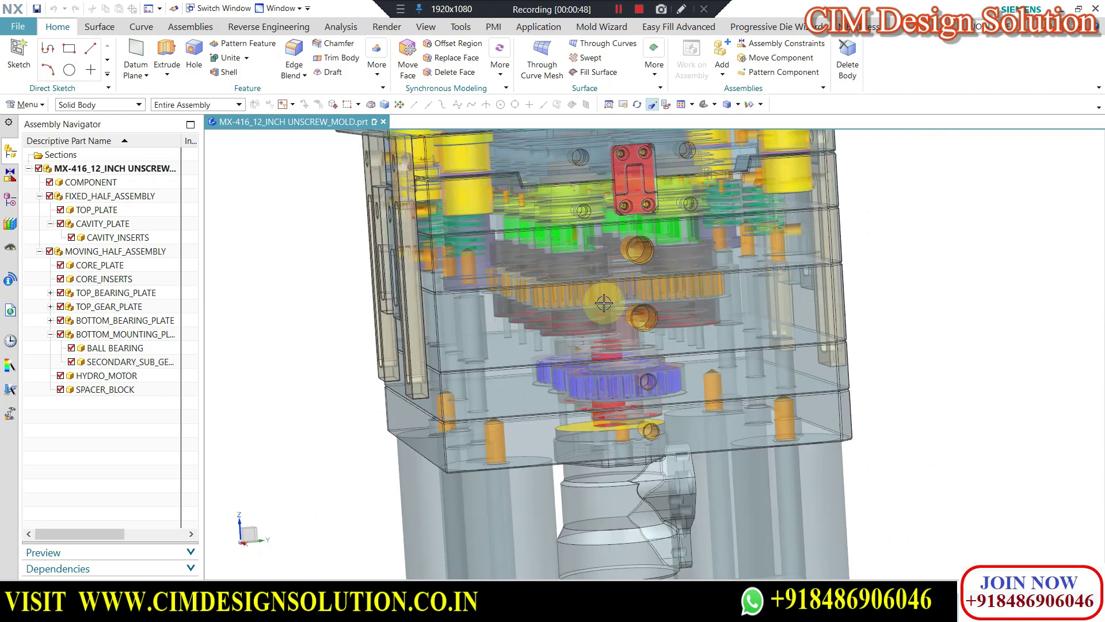
scroll(611, 302, "up", 2)
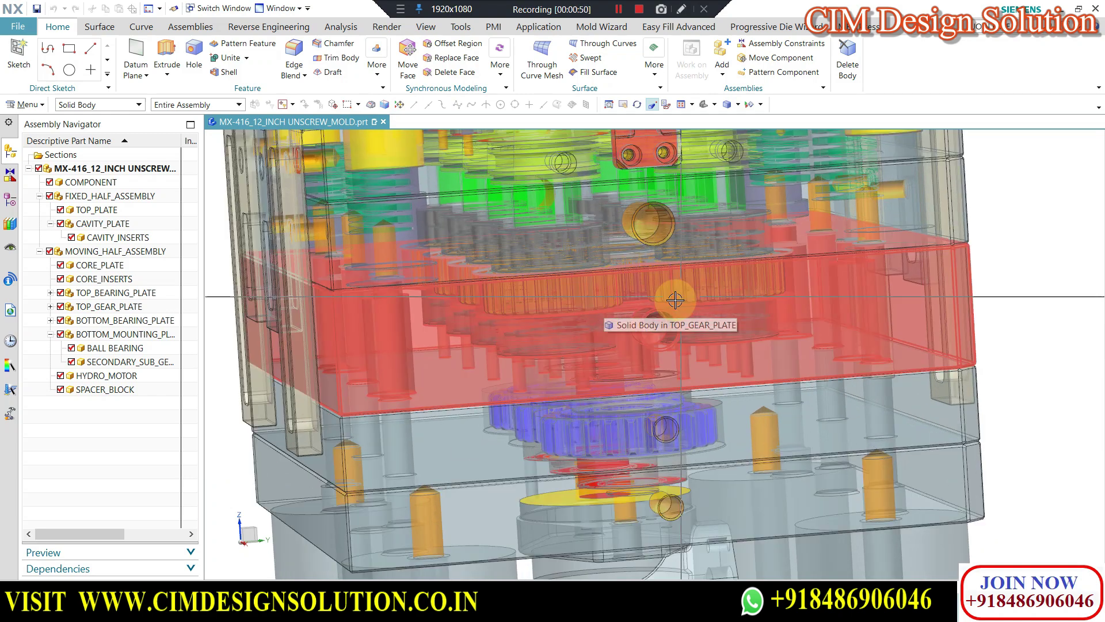
scroll(604, 318, "down", 3)
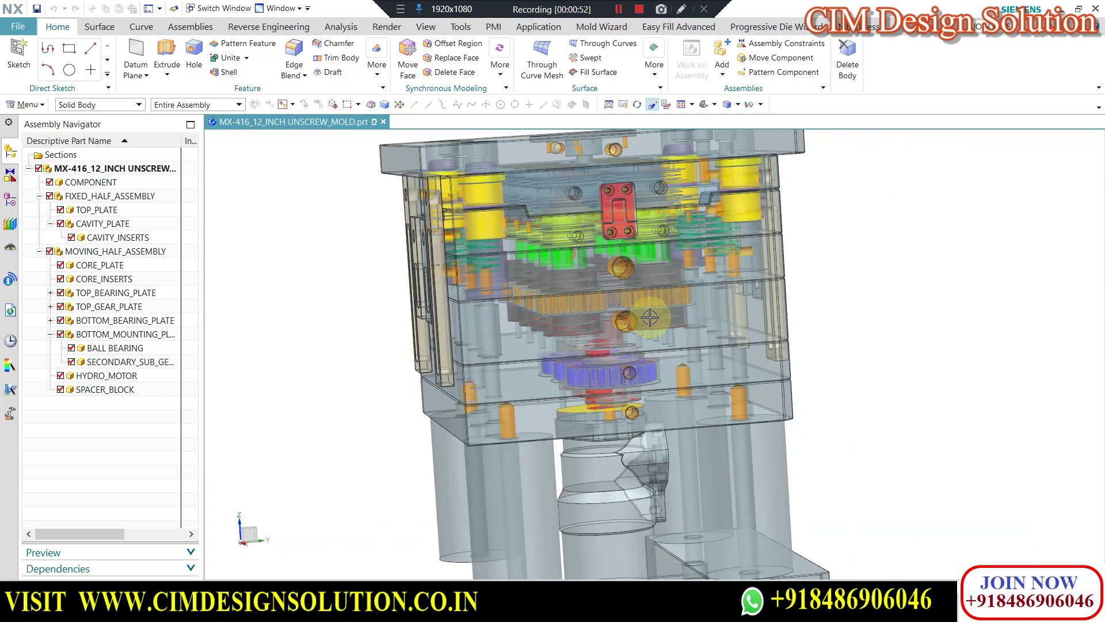
scroll(546, 267, "up", 2)
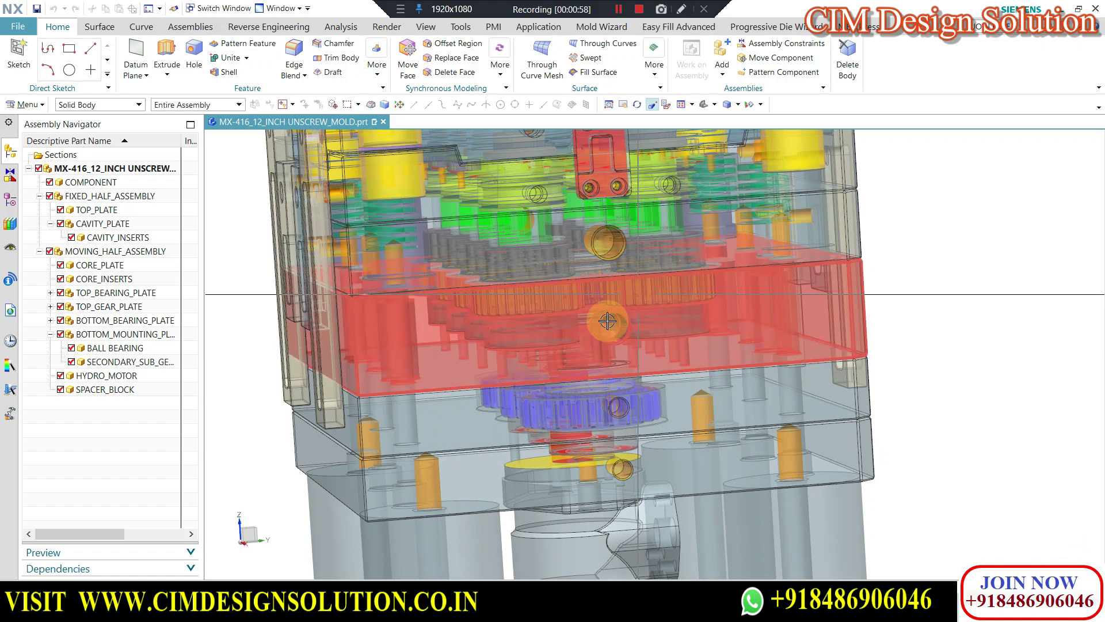
Examine the bearings and gear shafts between the gear and mounting plates from the latch side of the mold.
scroll(611, 325, "down", 3)
middle_click_drag(571, 340, 549, 303)
scroll(550, 303, "up", 5)
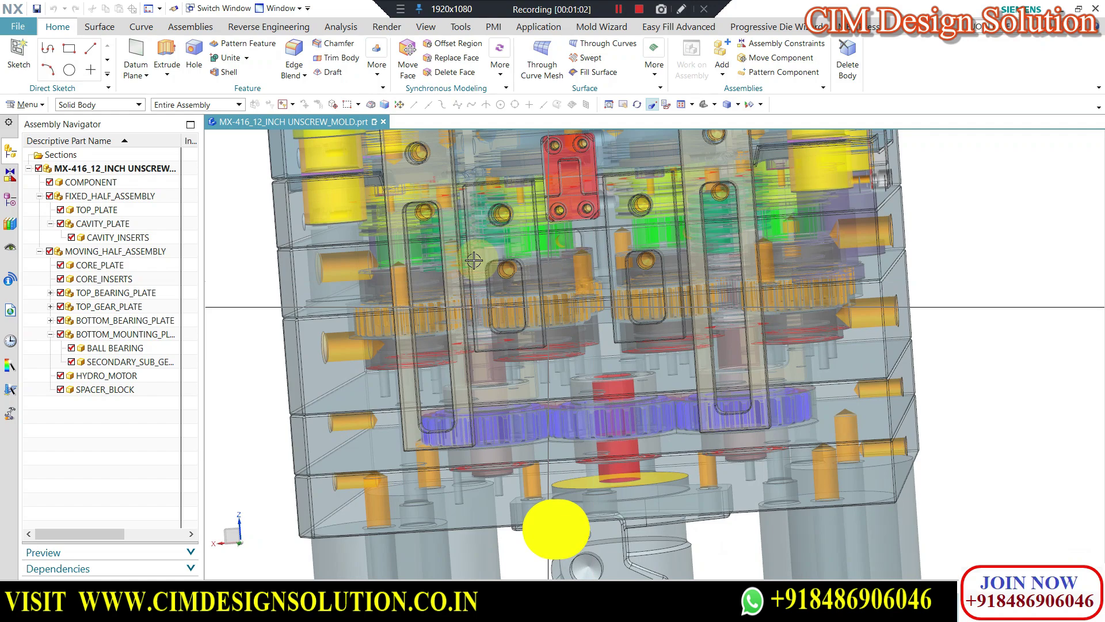
scroll(598, 316, "down", 3)
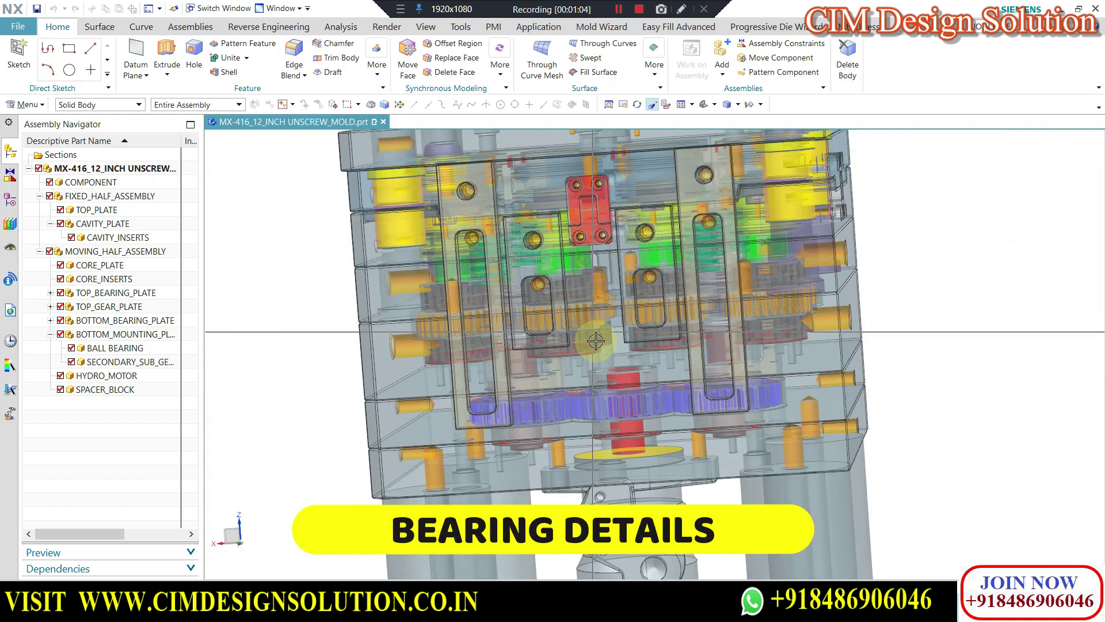
scroll(616, 362, "up", 2)
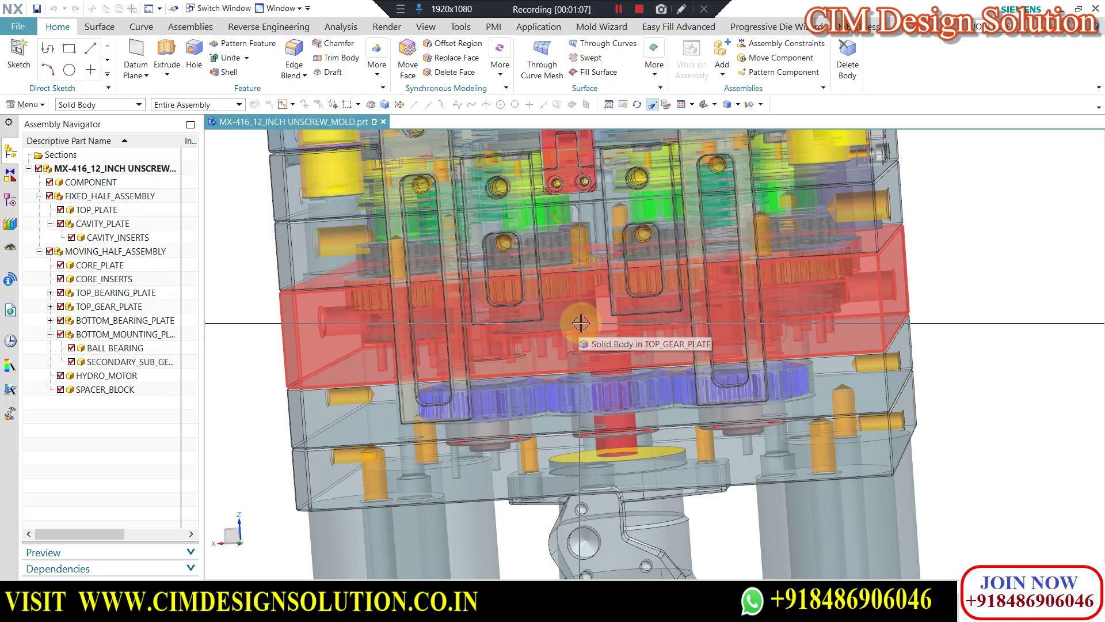
scroll(559, 334, "down", 2)
Examine the latch mechanism on the side of the mold and how its bars span the plates.
middle_click_drag(583, 333, 424, 381)
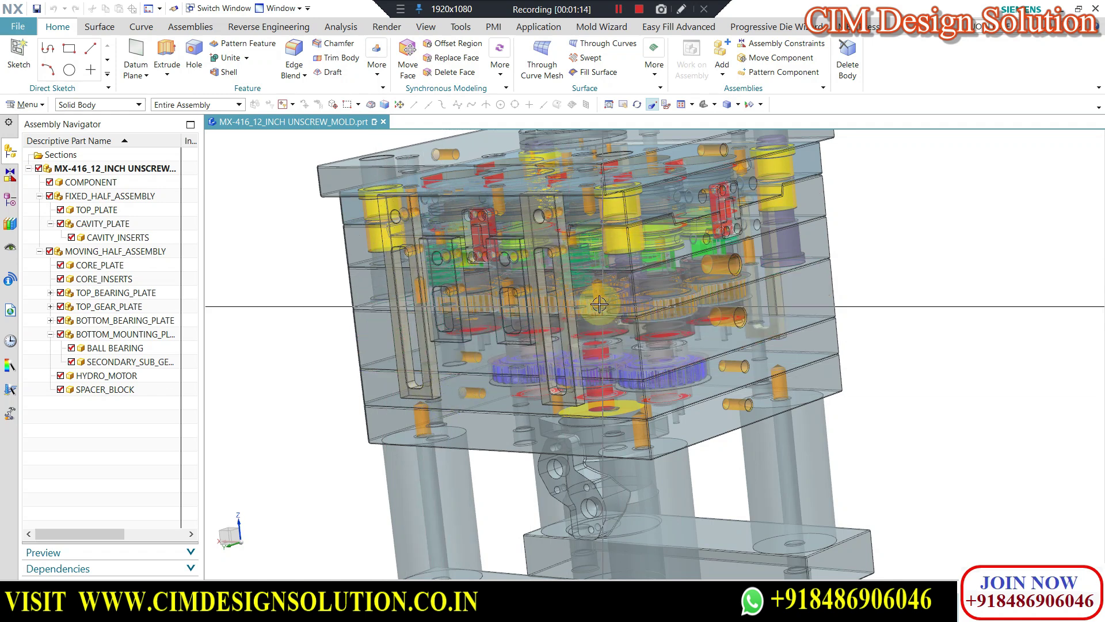
scroll(566, 320, "down", 1)
scroll(575, 287, "up", 1)
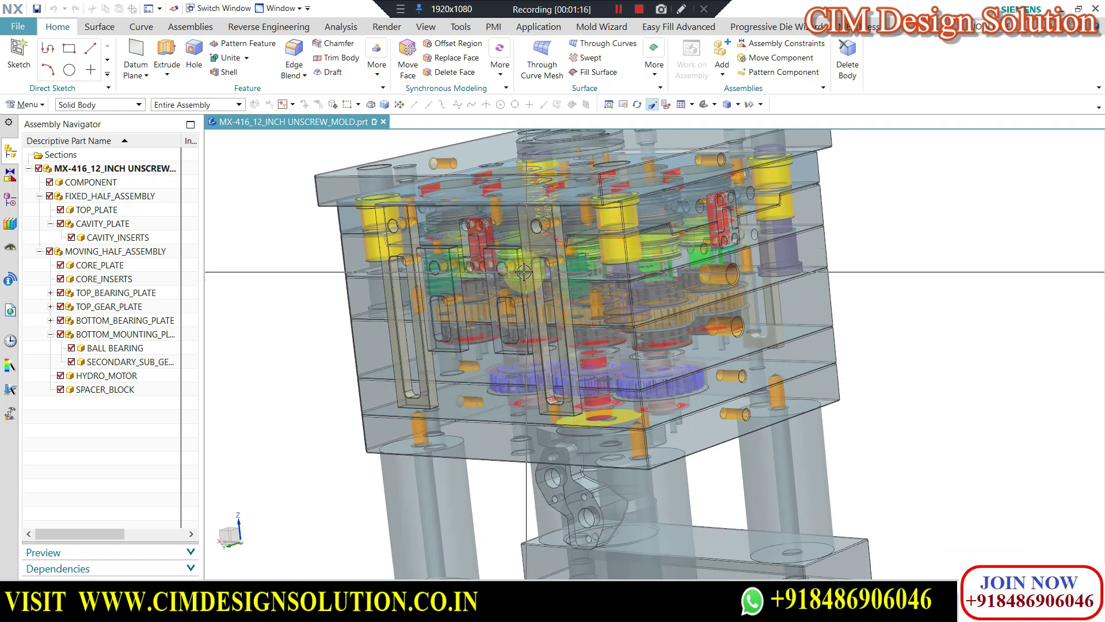
scroll(567, 284, "down", 3)
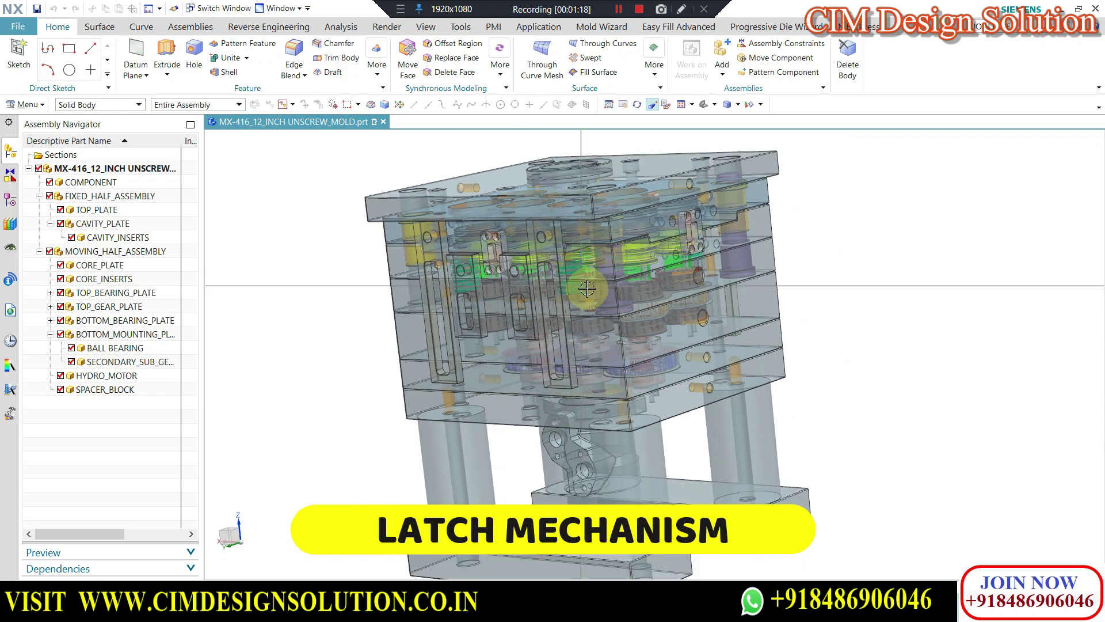
middle_click_drag(567, 285, 609, 342)
scroll(609, 341, "up", 1)
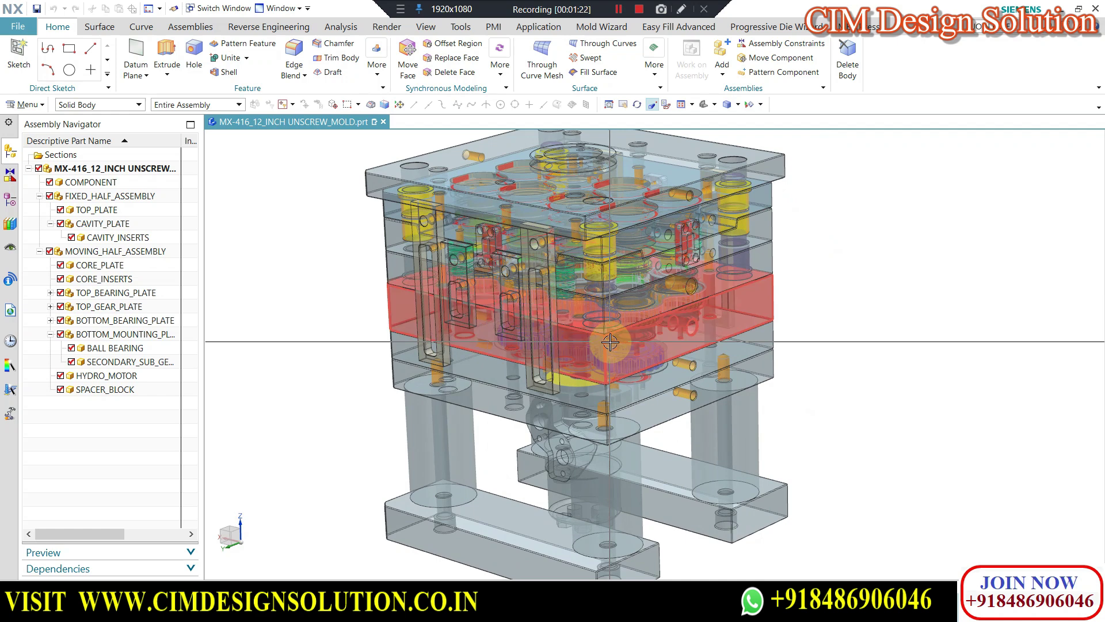
scroll(578, 333, "up", 1)
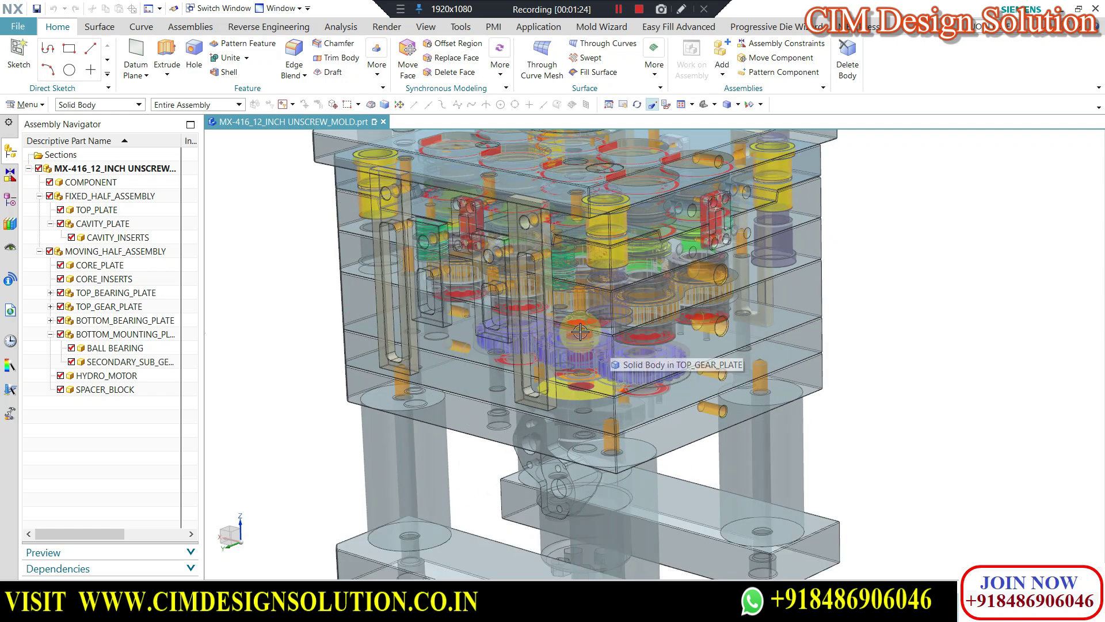
scroll(583, 345, "down", 1)
scroll(609, 274, "up", 1)
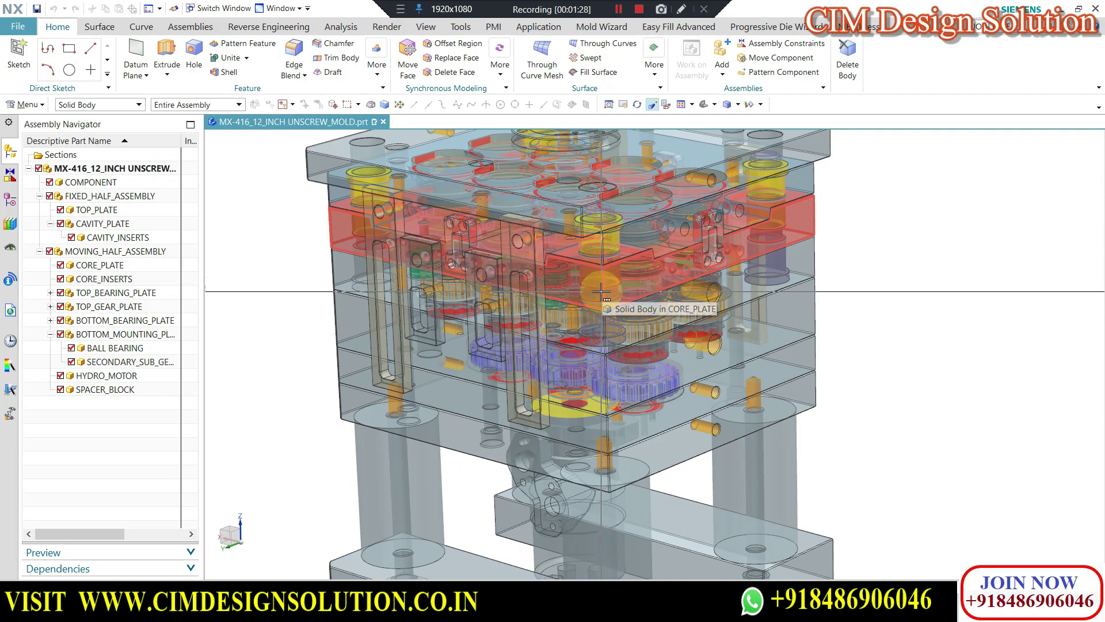
Examine the whole mold at plate level and from underneath, including the spacer blocks, pillars and hydro motor.
scroll(605, 318, "down", 3)
middle_click_drag(610, 311, 635, 305)
scroll(629, 310, "down", 1)
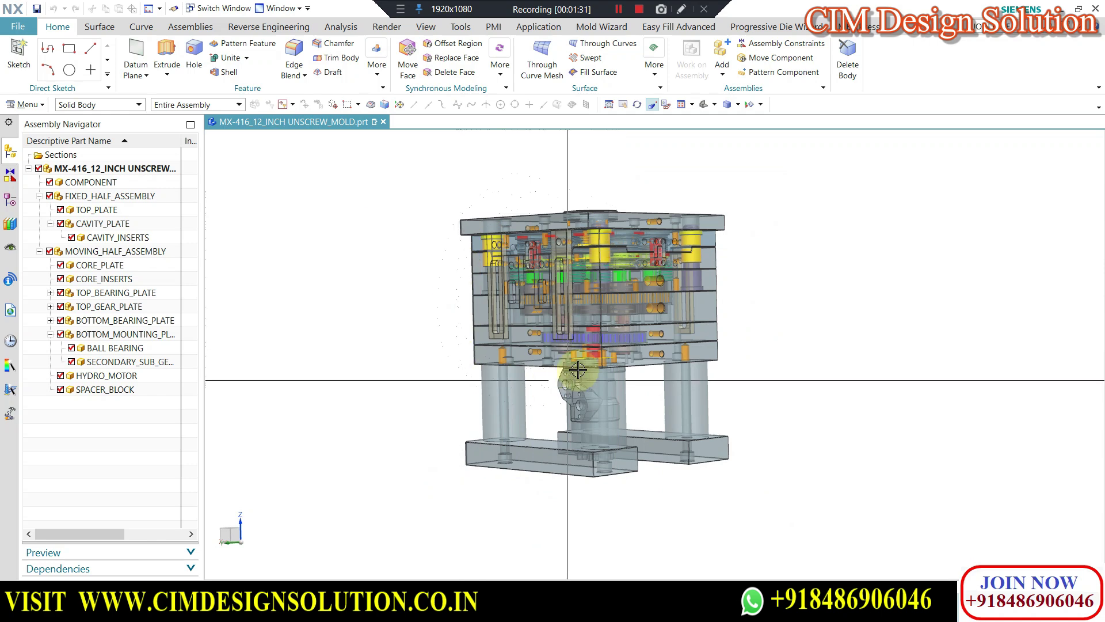
scroll(573, 377, "up", 1)
scroll(641, 300, "up", 2)
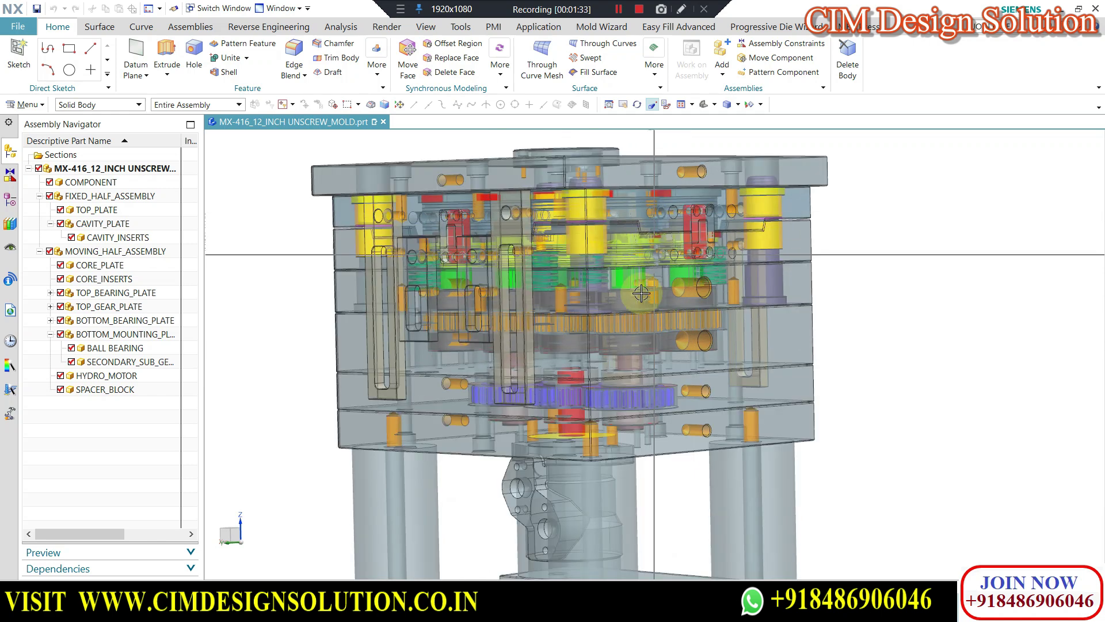
scroll(610, 339, "down", 2)
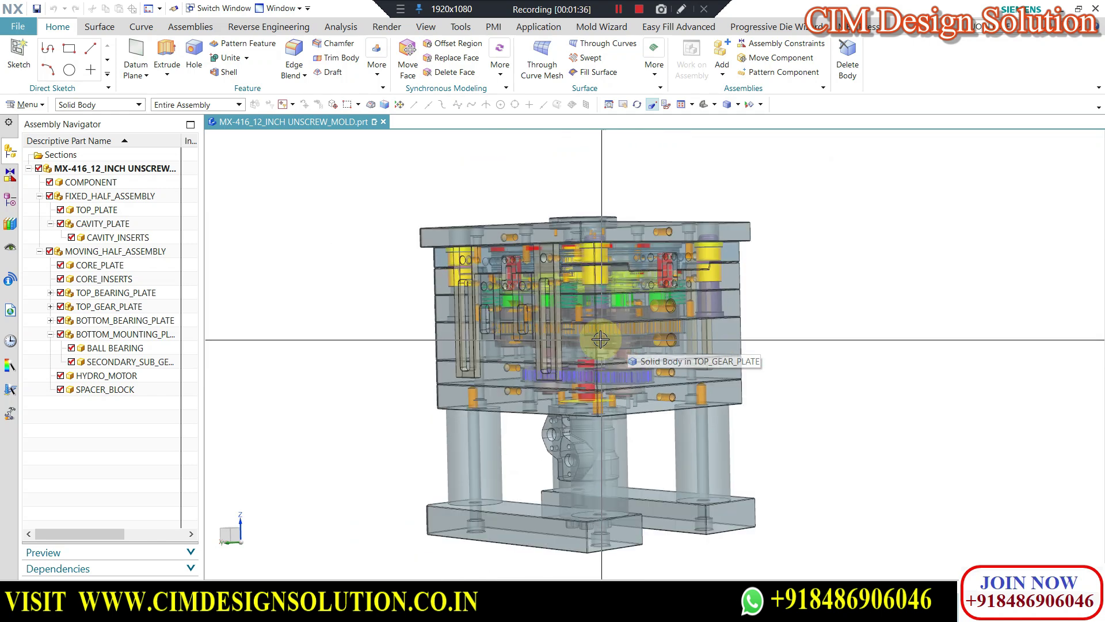
middle_click_drag(602, 330, 601, 314)
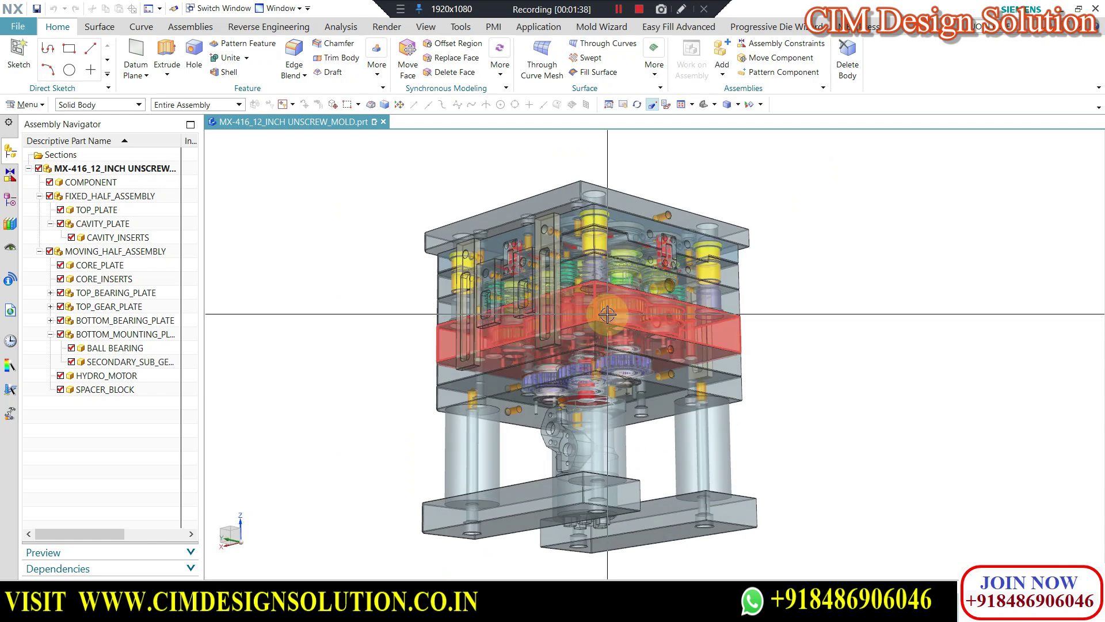
scroll(642, 224, "up", 1)
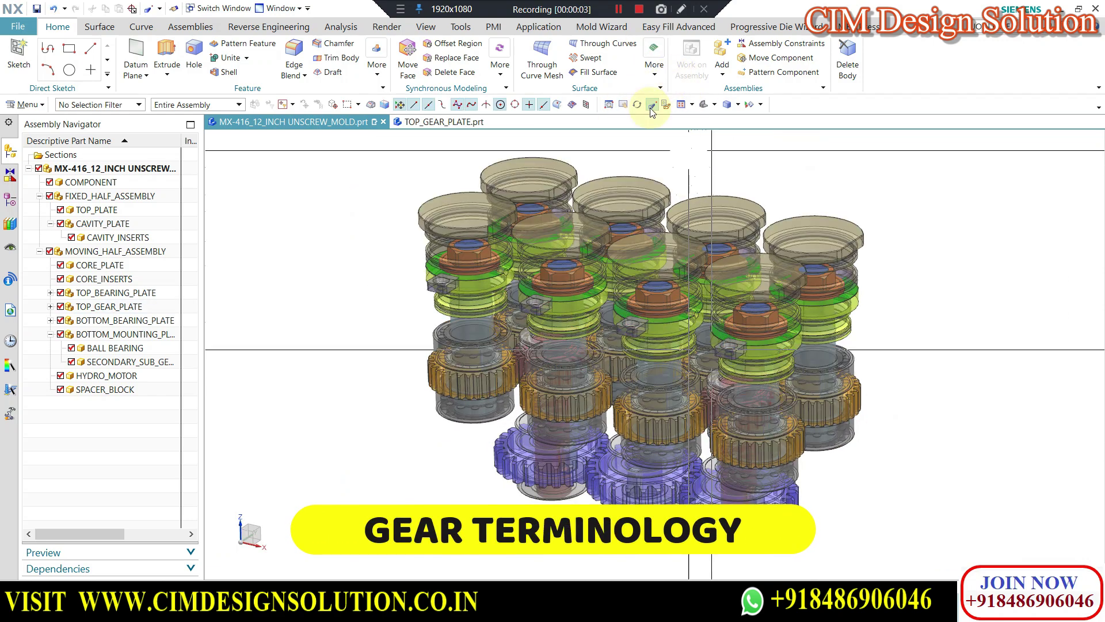
Examine the isolated gear train, including the secondary sub gear shafts and the main shaft gears in TOP_GEAR_PLATE.
middle_click_drag(711, 322, 784, 391)
scroll(757, 453, "up", 1)
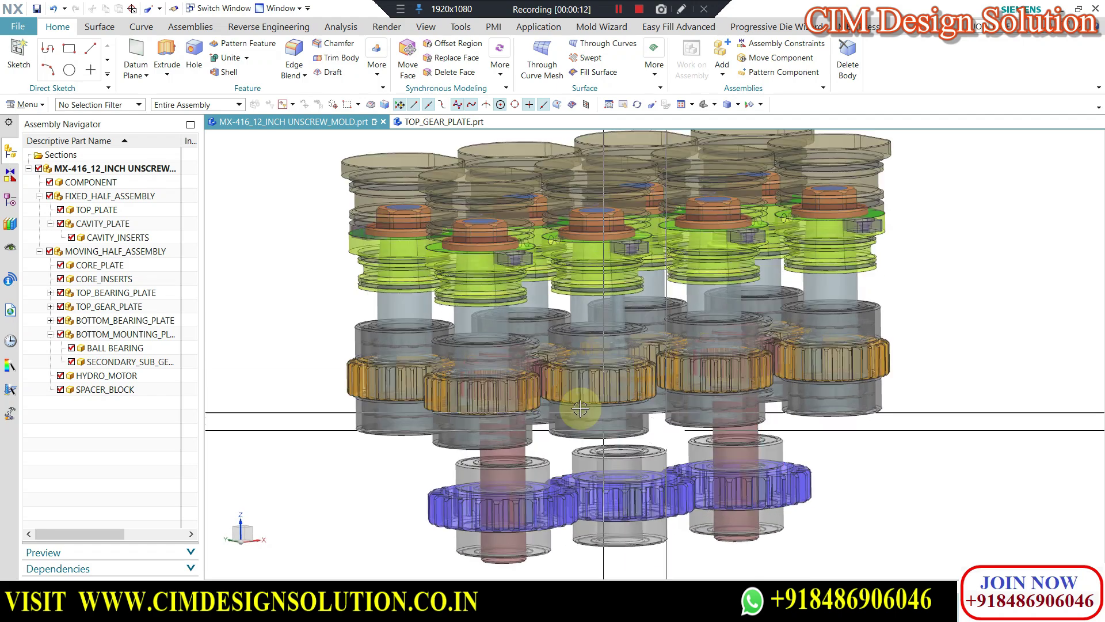
left_click(509, 396)
middle_click_drag(564, 399, 510, 388)
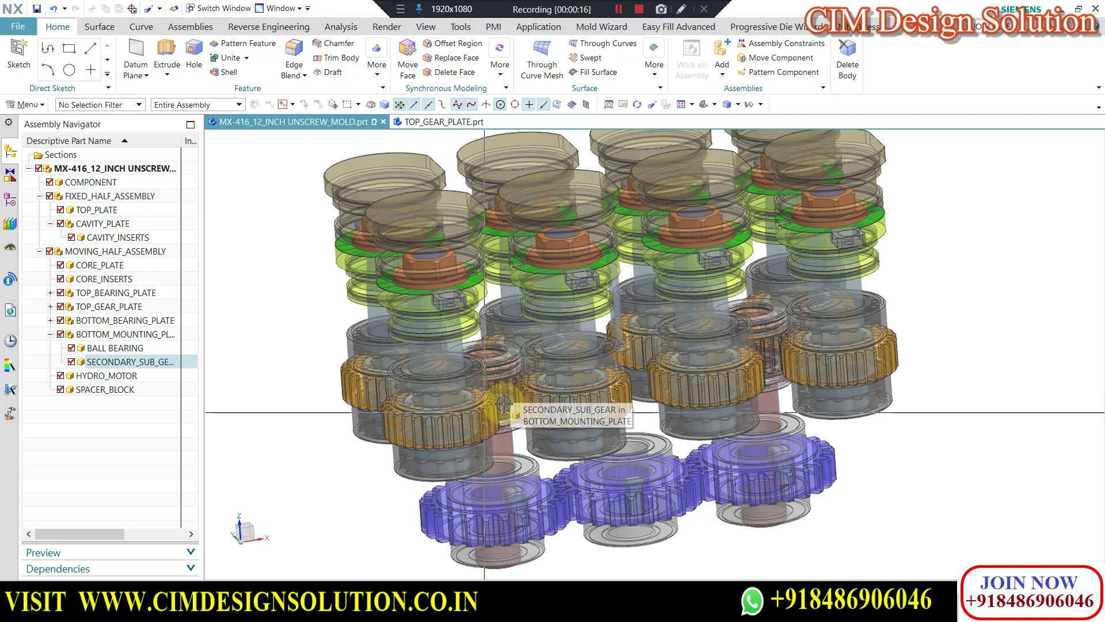
scroll(509, 387, "up", 1)
middle_click_drag(507, 384, 508, 390)
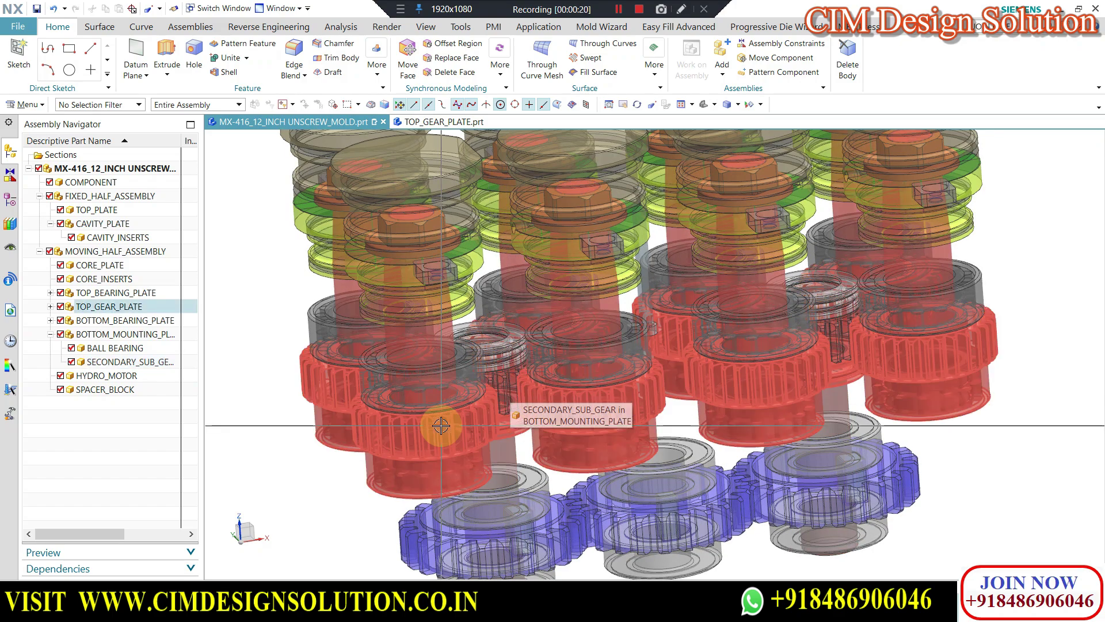
scroll(475, 358, "down", 1)
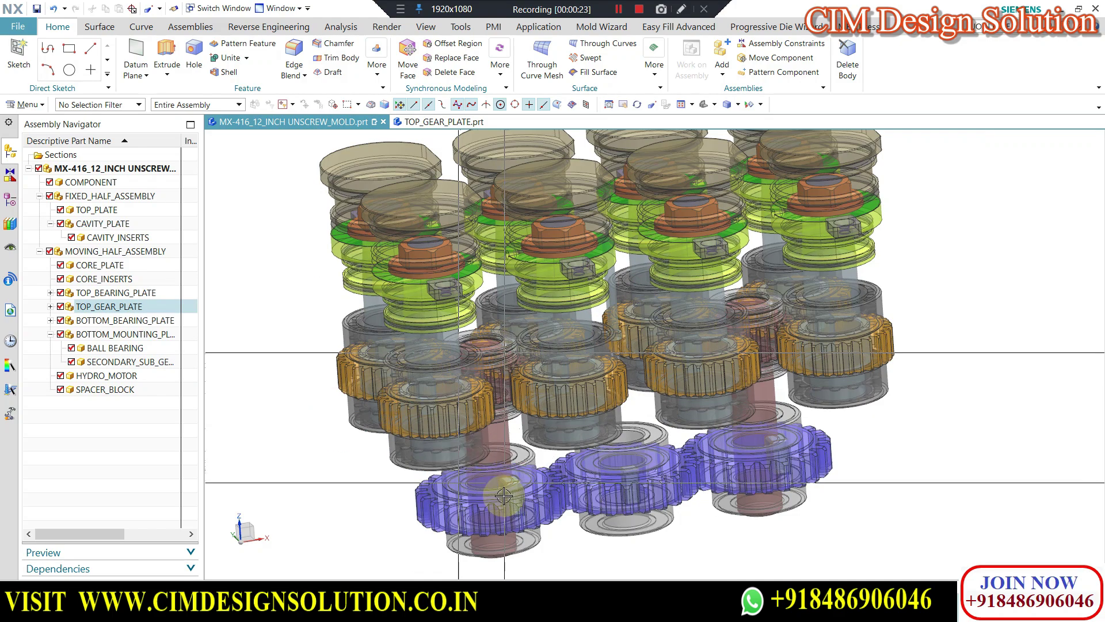
Highlight the lower blue gears and the main shaft gears in TOP_GEAR_PLATE to compare the two gear levels.
left_click(526, 484)
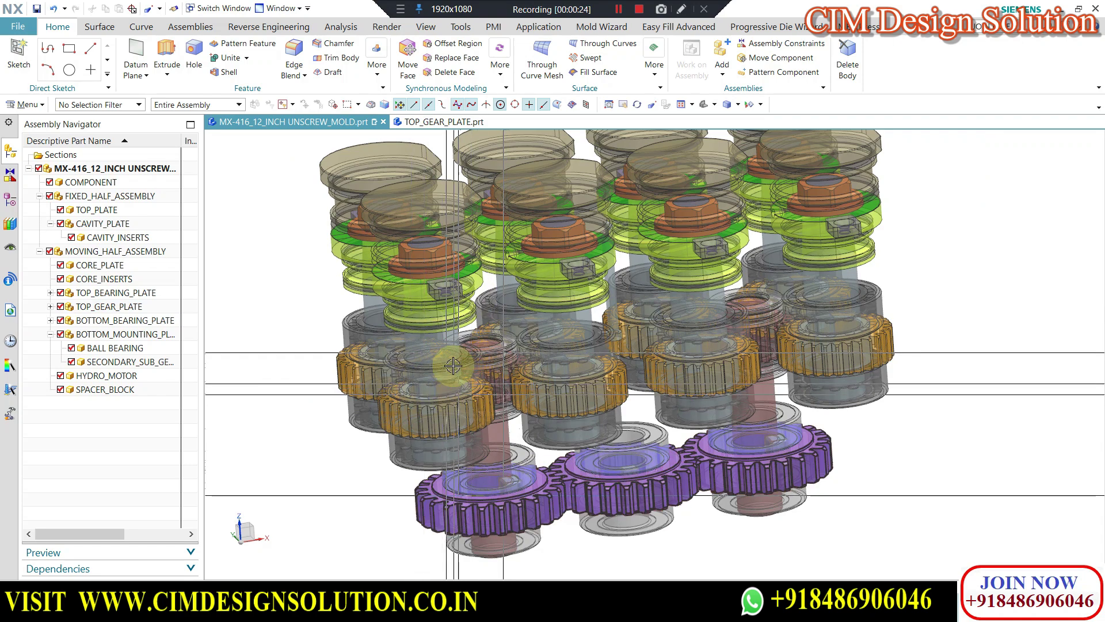
key("Escape")
scroll(419, 339, "down", 1)
scroll(467, 403, "up", 1)
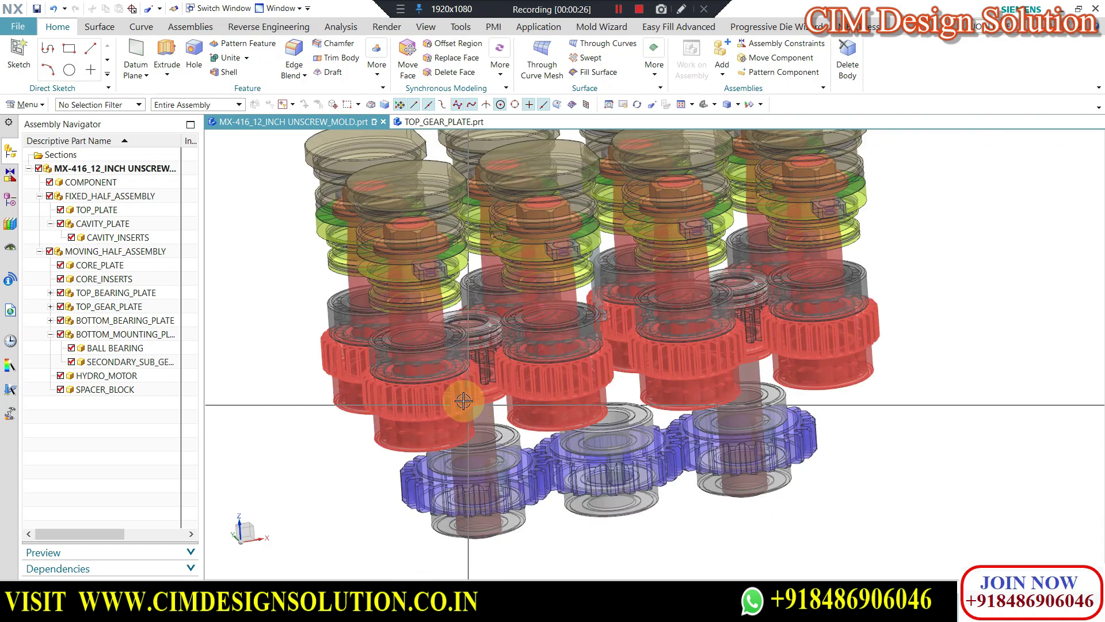
left_click(439, 412)
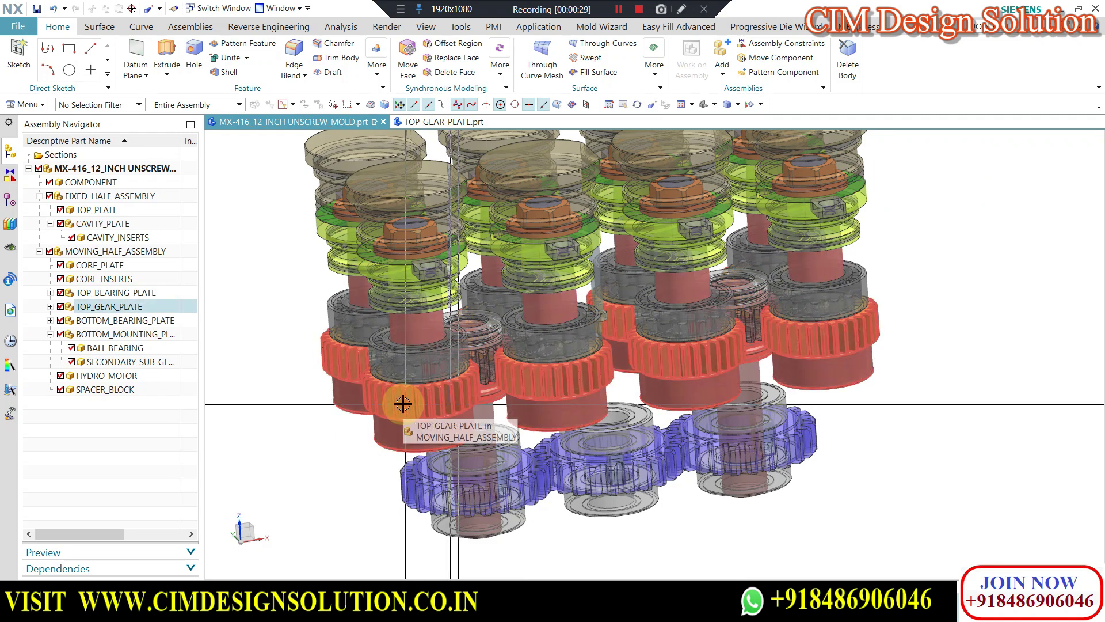
left_click(396, 404)
scroll(485, 361, "up", 1)
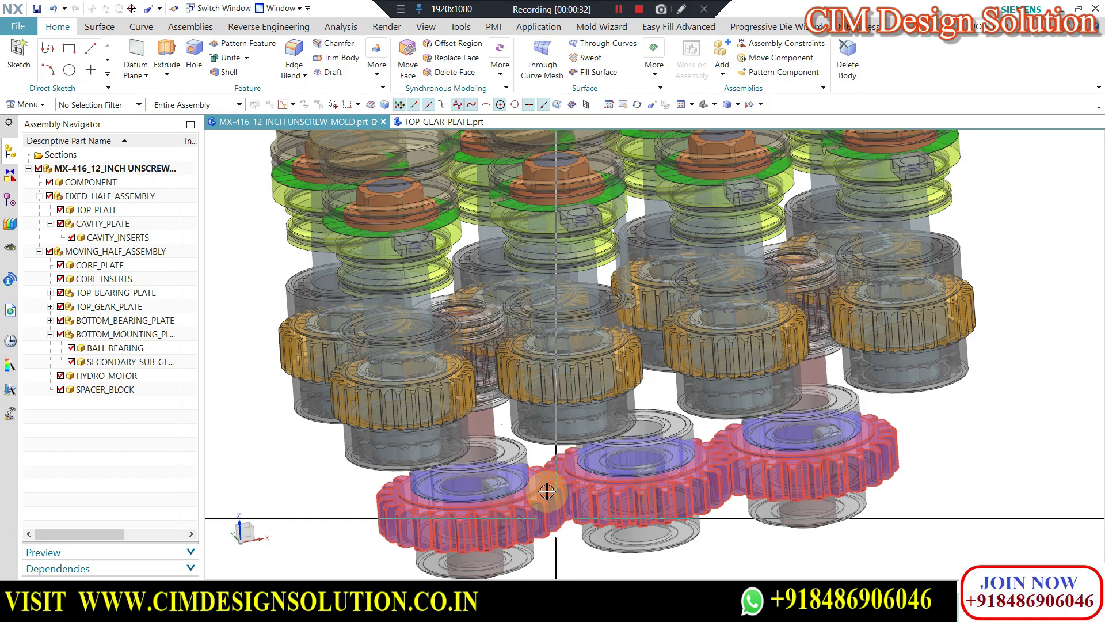
Examine the isolated gear train as a whole and the main shaft bearings below the orange gears.
scroll(499, 374, "down", 1)
scroll(496, 411, "down", 2)
middle_click_drag(496, 411, 580, 333)
scroll(728, 346, "down", 1)
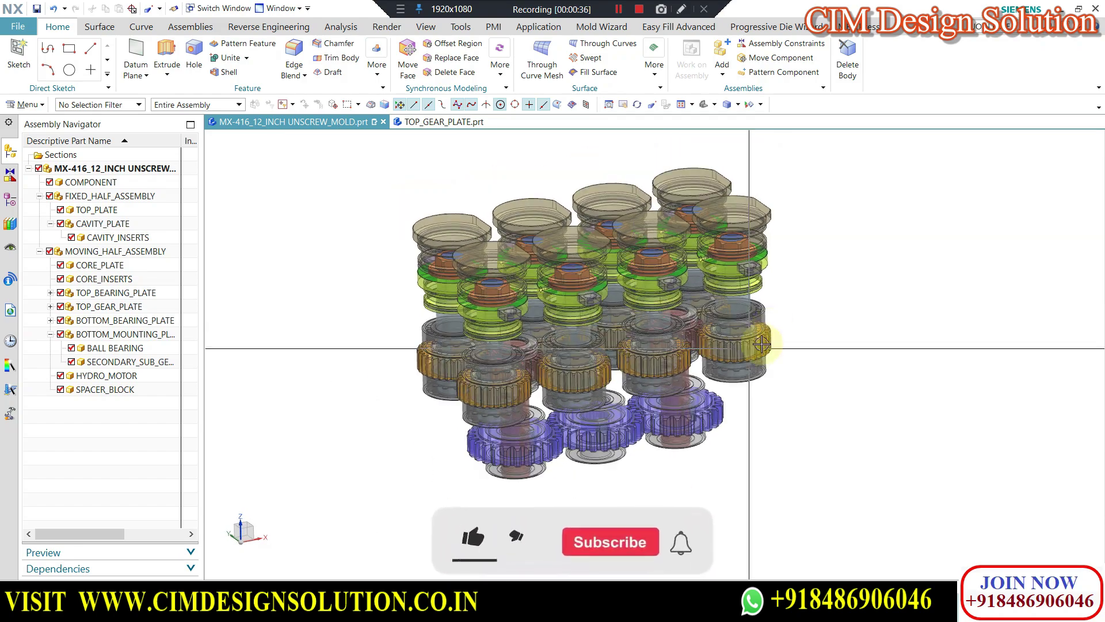
scroll(728, 345, "up", 1)
scroll(510, 349, "up", 1)
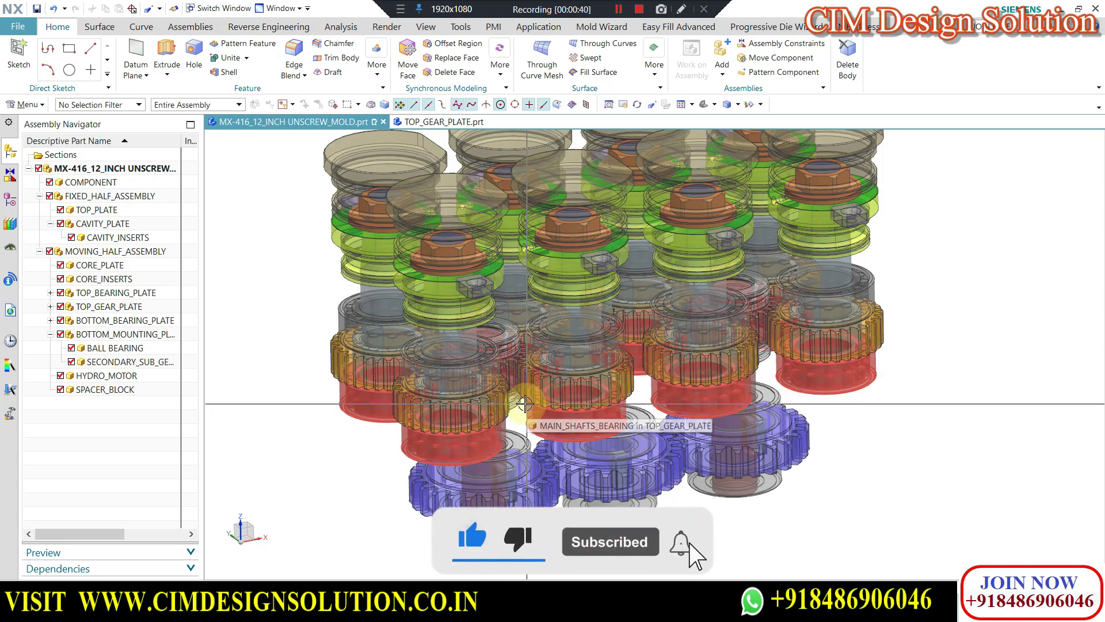
Examine the main shaft bearings above and below the orange gears, along with the main shafts.
scroll(505, 350, "up", 1)
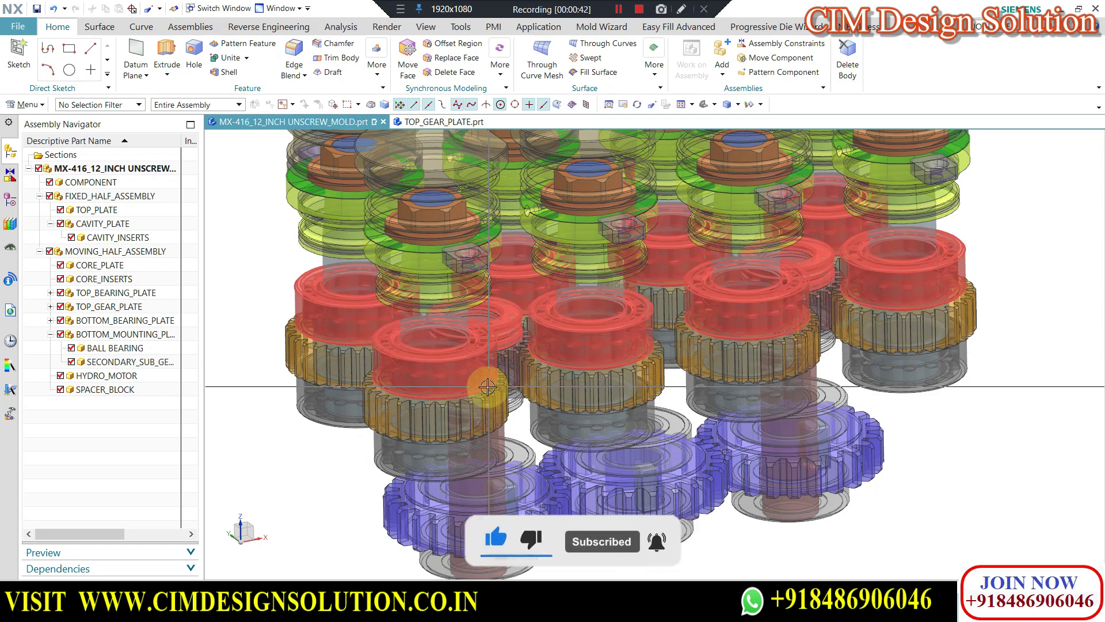
scroll(486, 387, "down", 2)
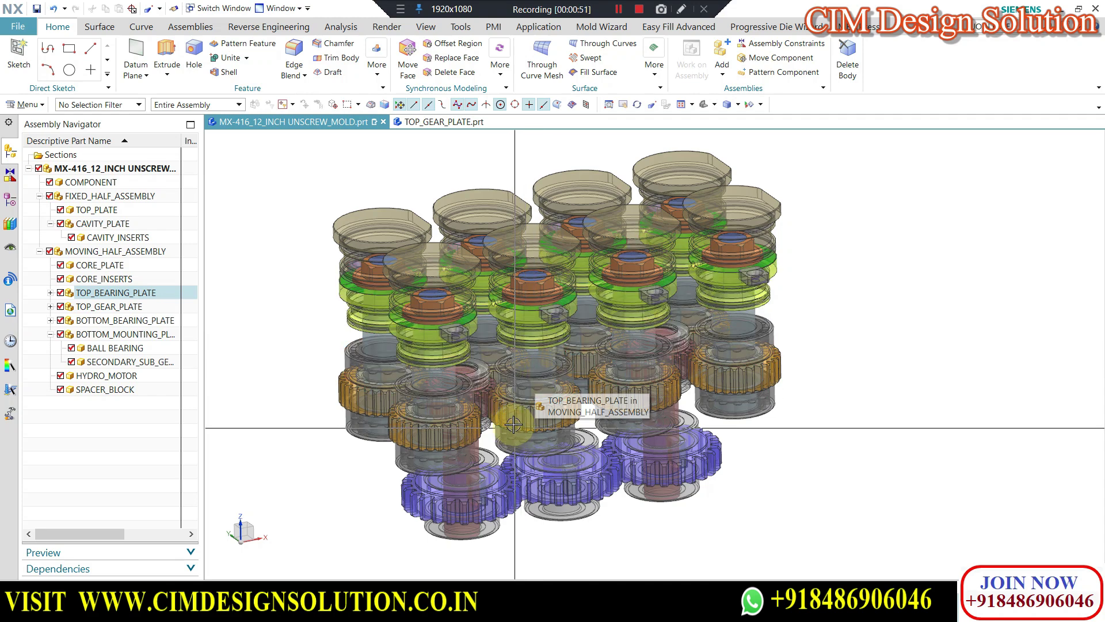
scroll(643, 379, "up", 2)
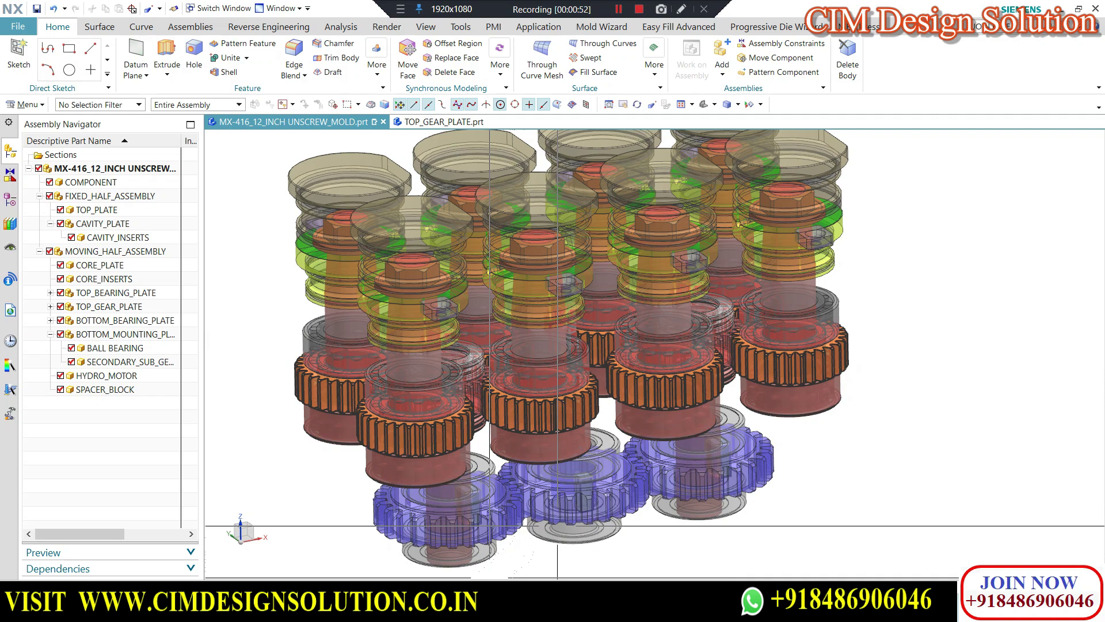
Switch to the browser to show the YouTube video on designing a spur gear in NX, and return to the mold assembly.
left_click(451, 611)
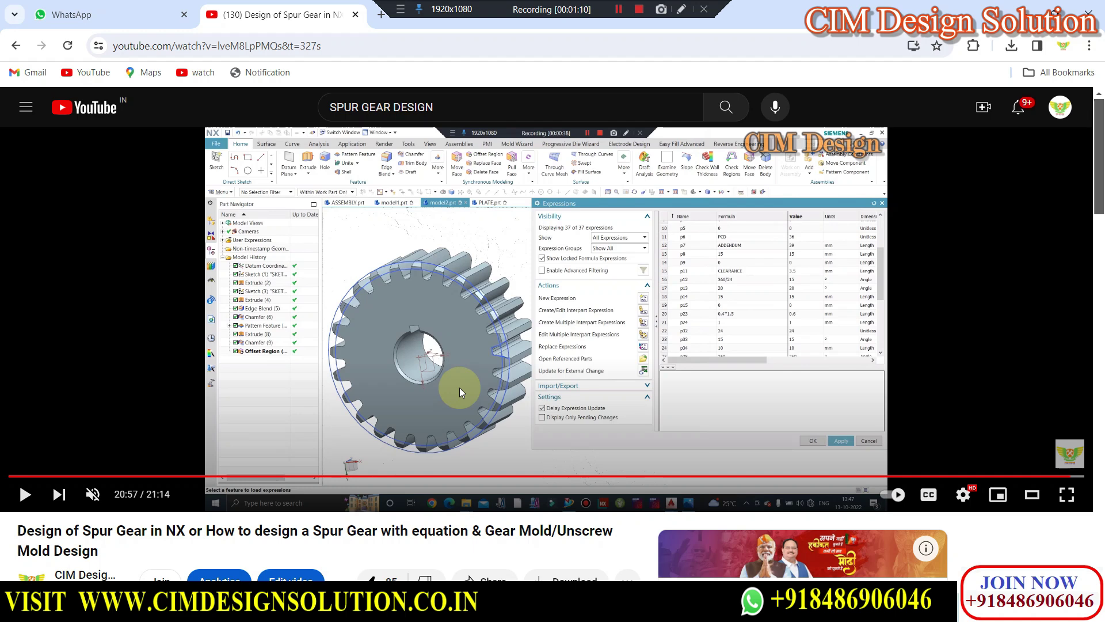
left_click(1023, 9)
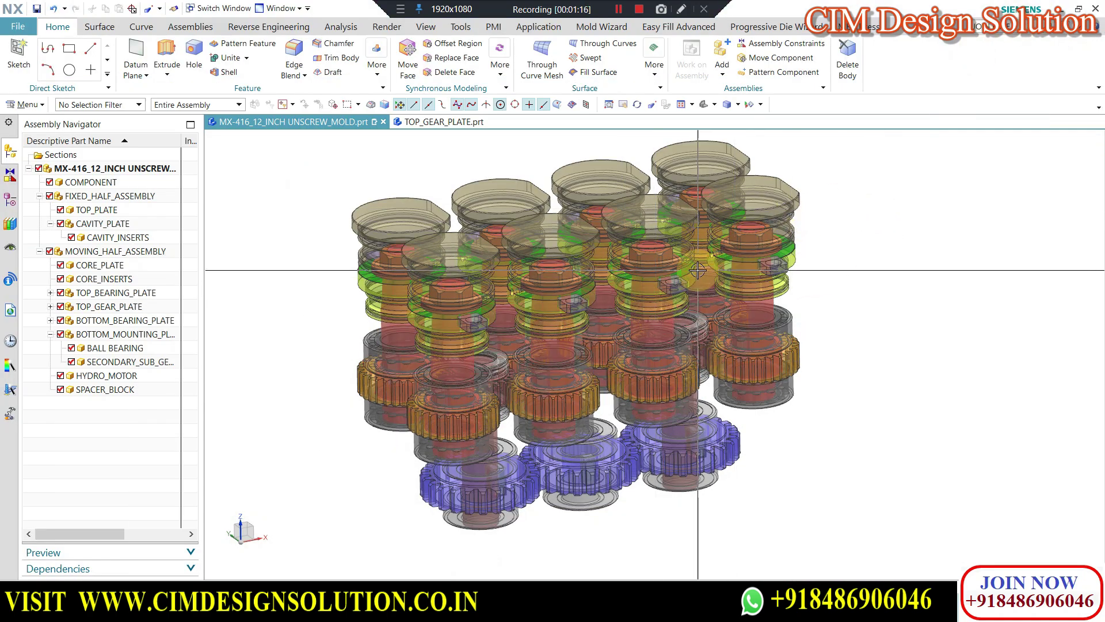
Examine how the blue lower gears relate to the main shaft bearings and orange gears of TOP_GEAR_PLATE.
scroll(705, 332, "up", 2)
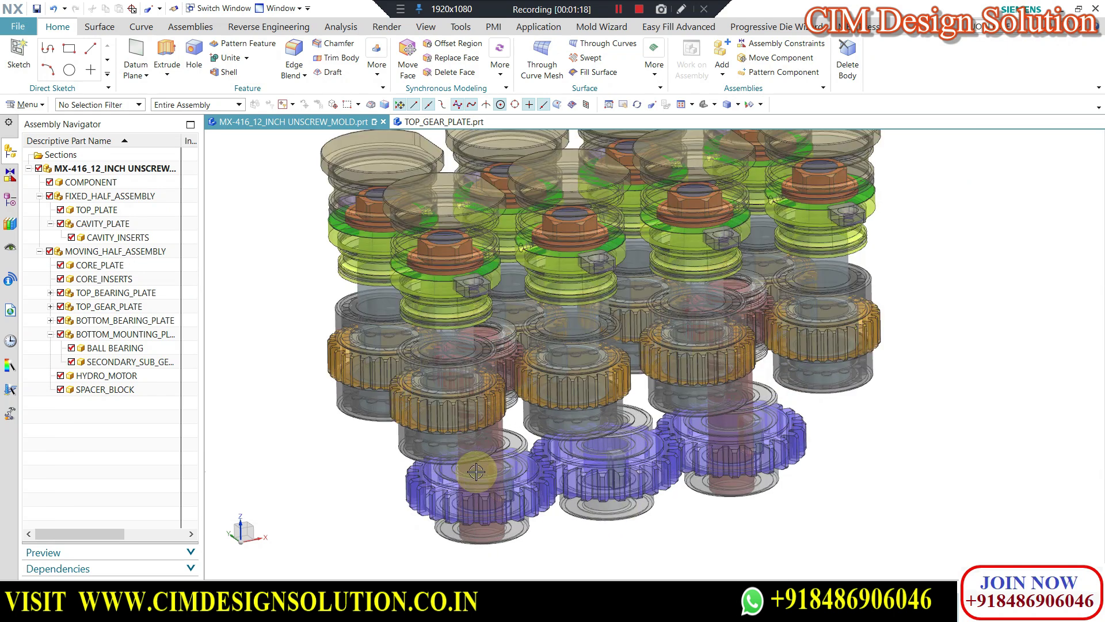
scroll(844, 368, "down", 2)
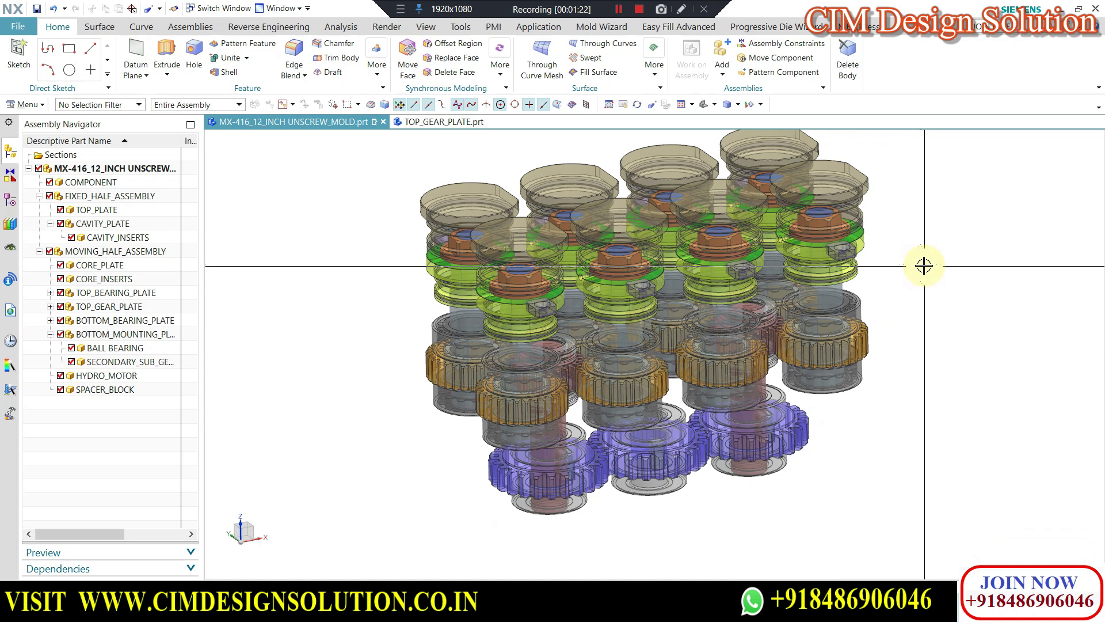
scroll(923, 263, "up", 1)
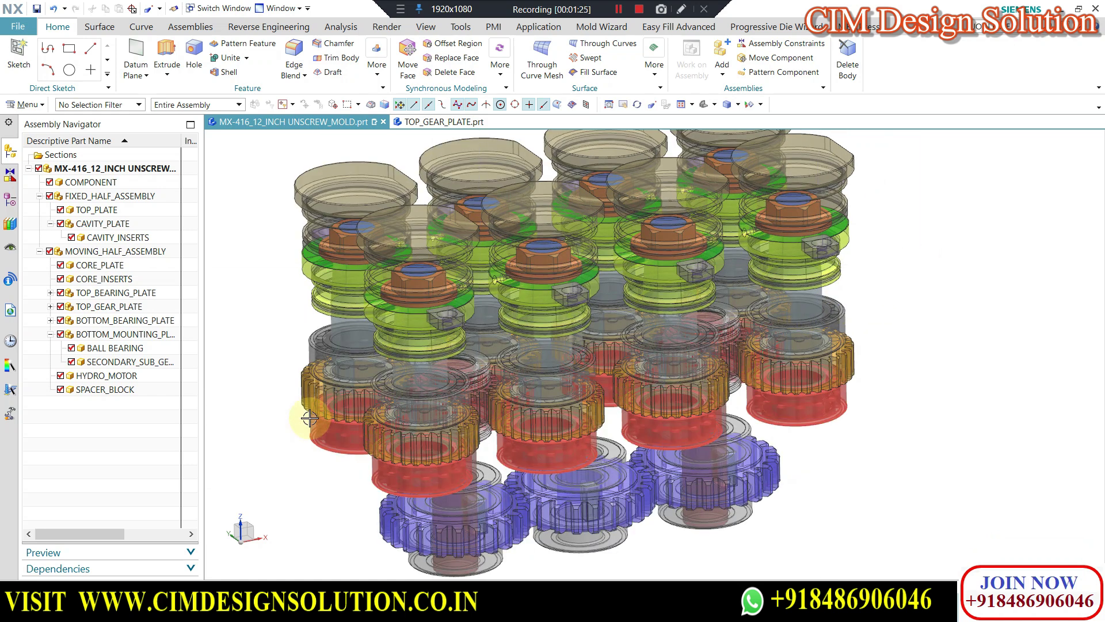
scroll(604, 368, "down", 1)
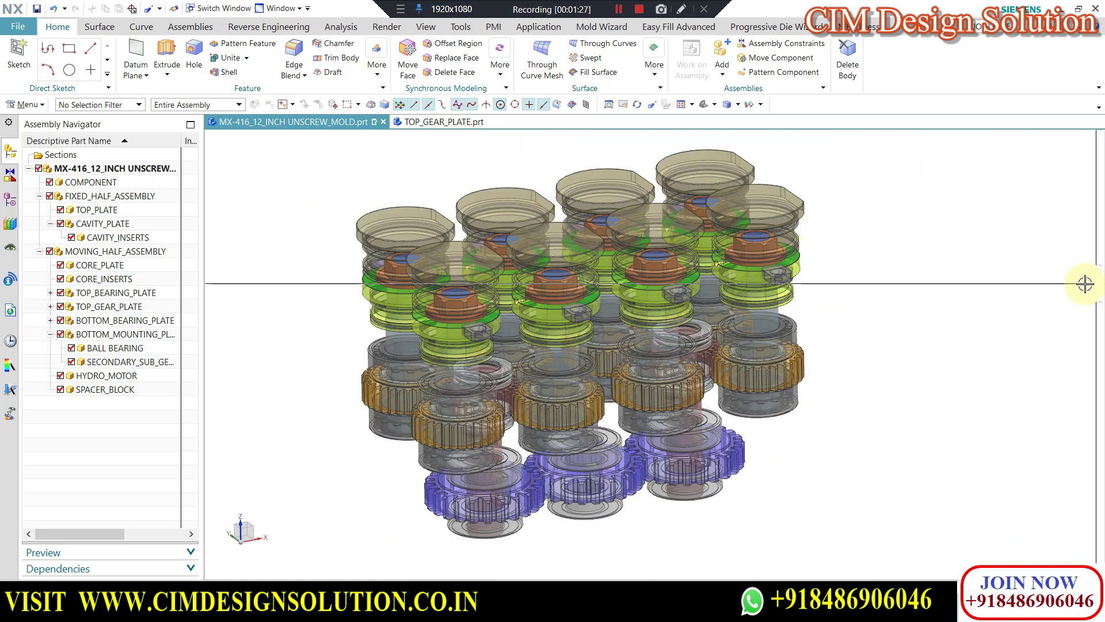
scroll(633, 346, "up", 1)
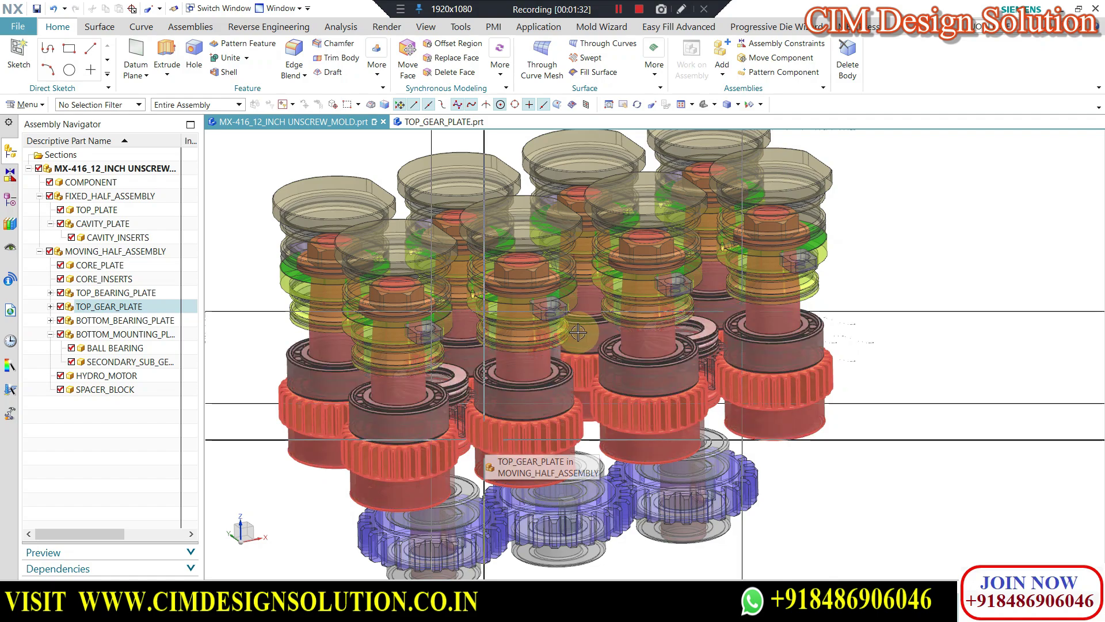
scroll(505, 414, "down", 1)
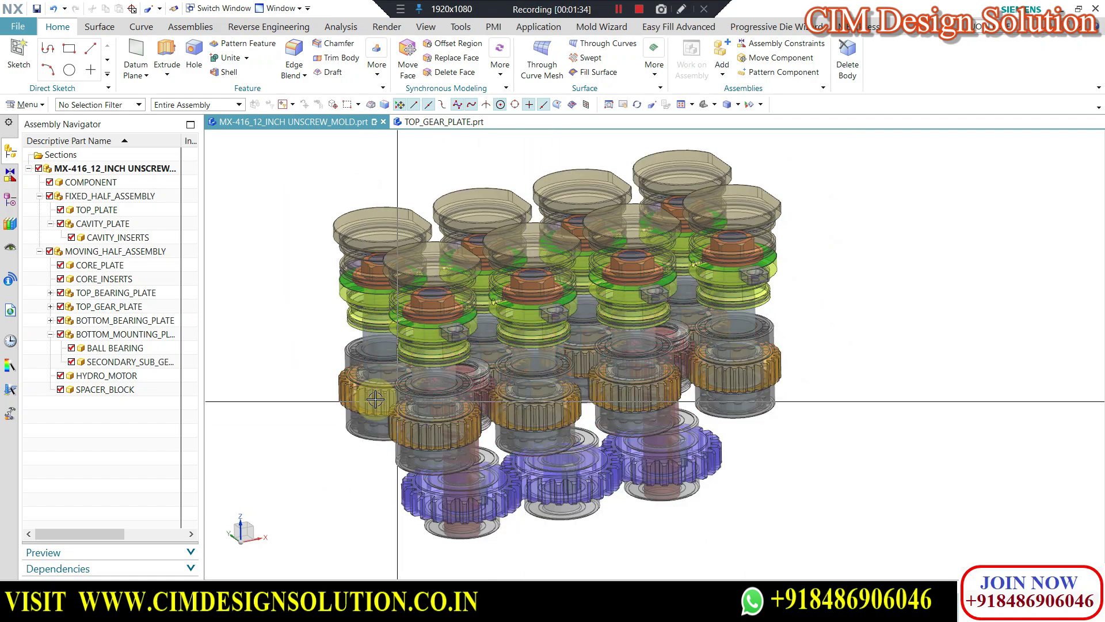
scroll(374, 397, "up", 3)
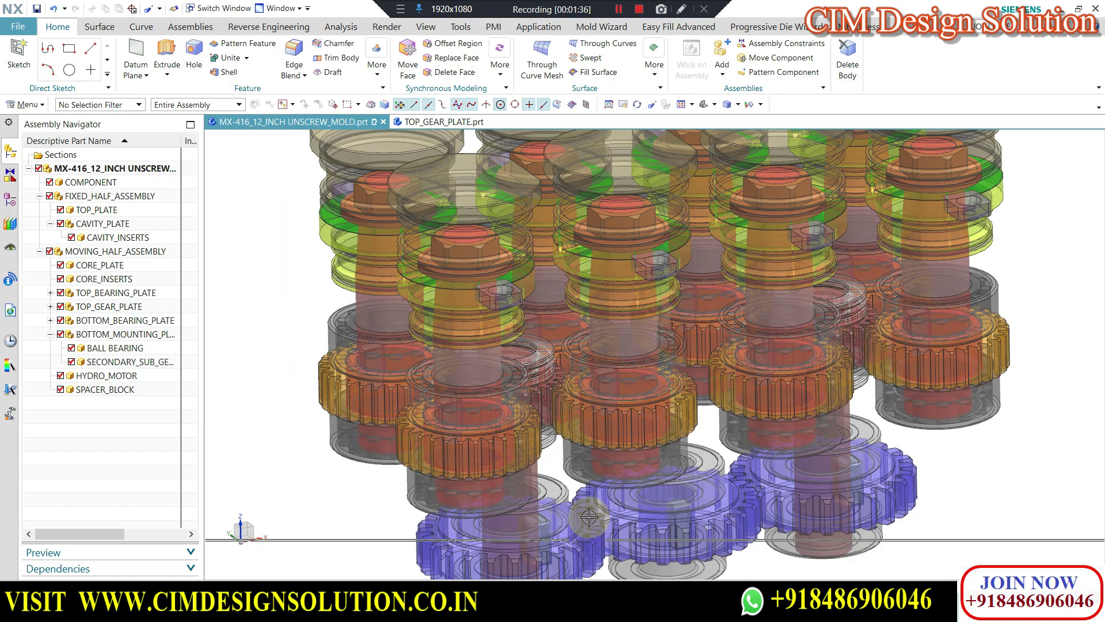
scroll(369, 417, "down", 1)
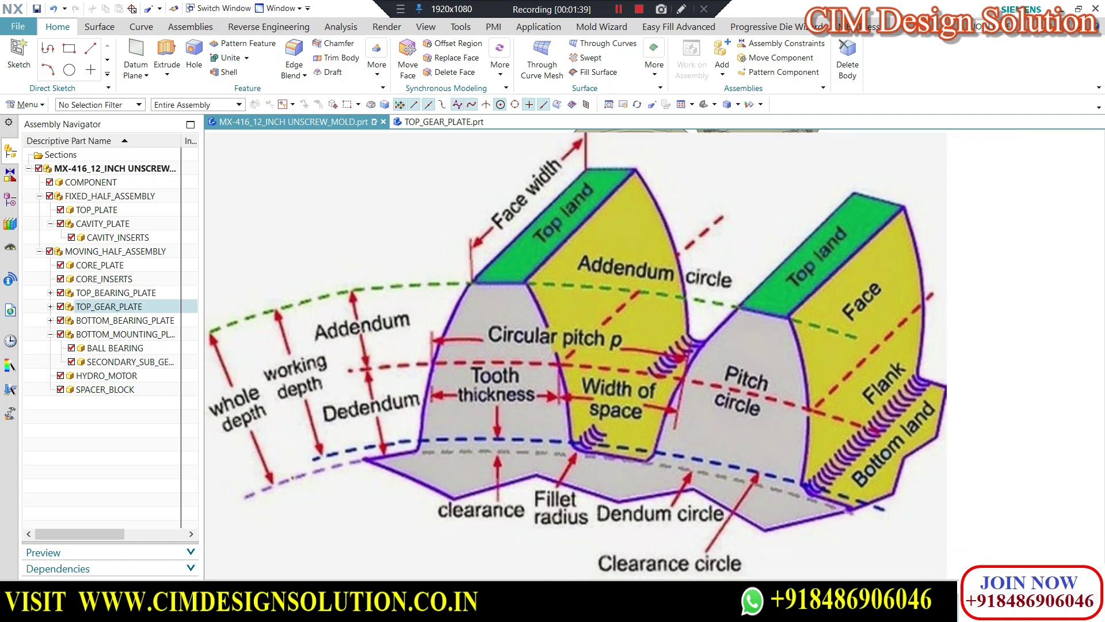
Set the selection filter to Solid Body and highlight a single main shaft in the gear train.
left_click(93, 106)
left_click(86, 228)
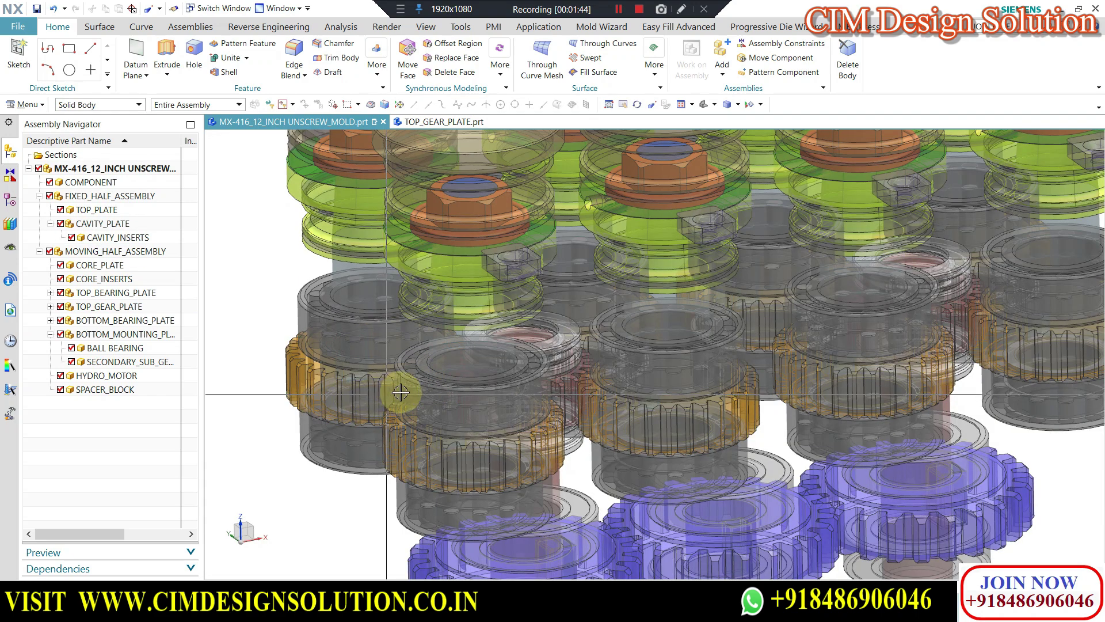
scroll(432, 370, "down", 3)
scroll(499, 353, "down", 1)
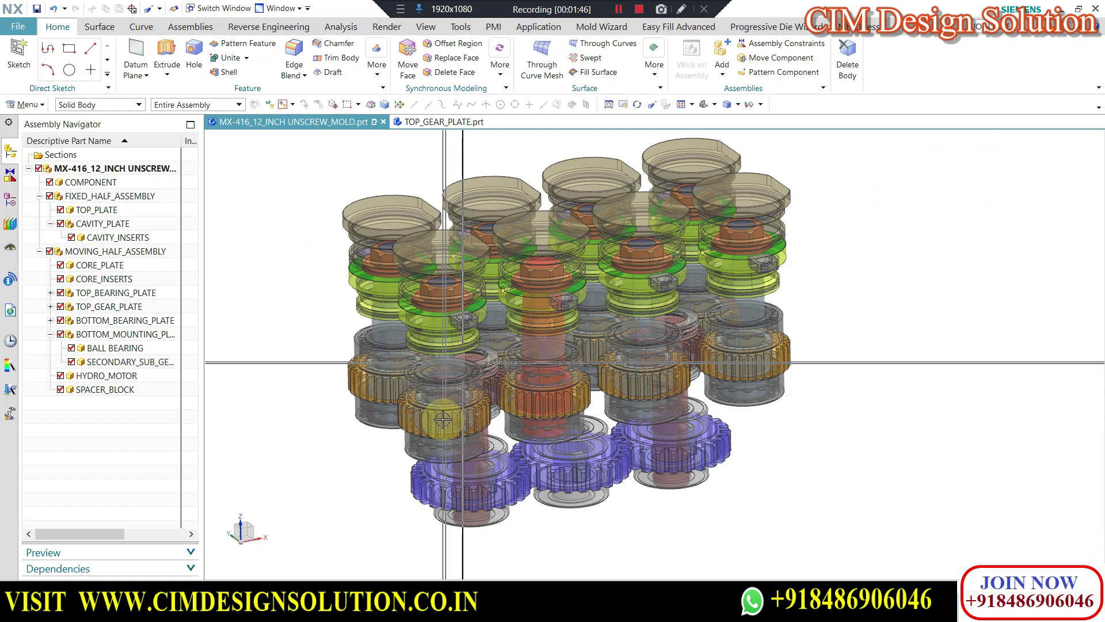
Examine a single upper main shaft bearing and the orange gear beneath it up close.
scroll(445, 415, "up", 1)
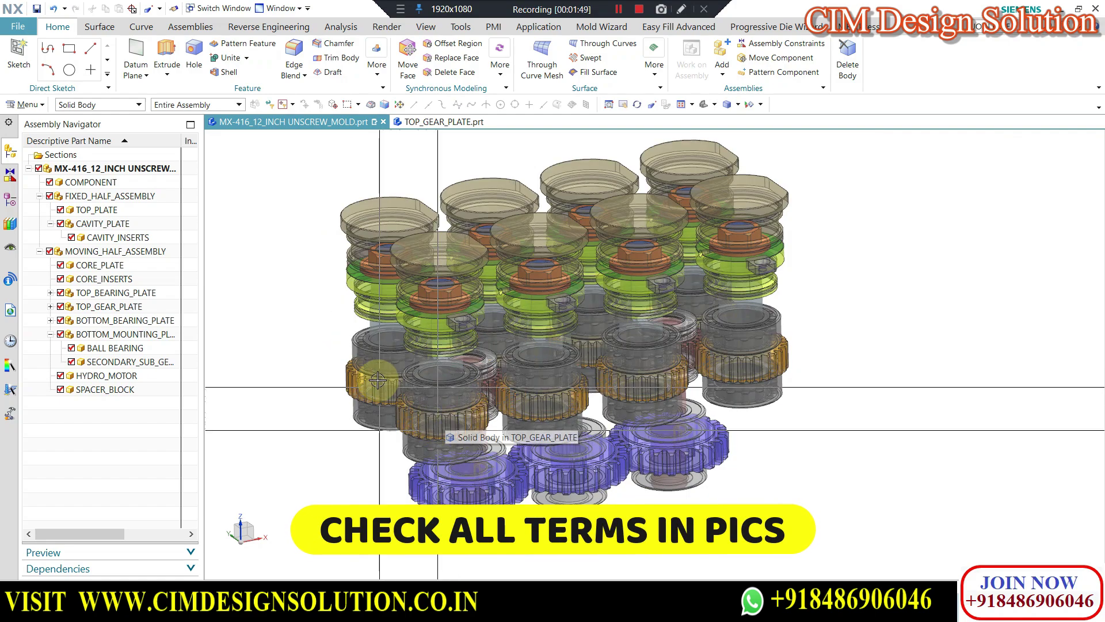
scroll(345, 346, "up", 3)
scroll(345, 348, "up", 2)
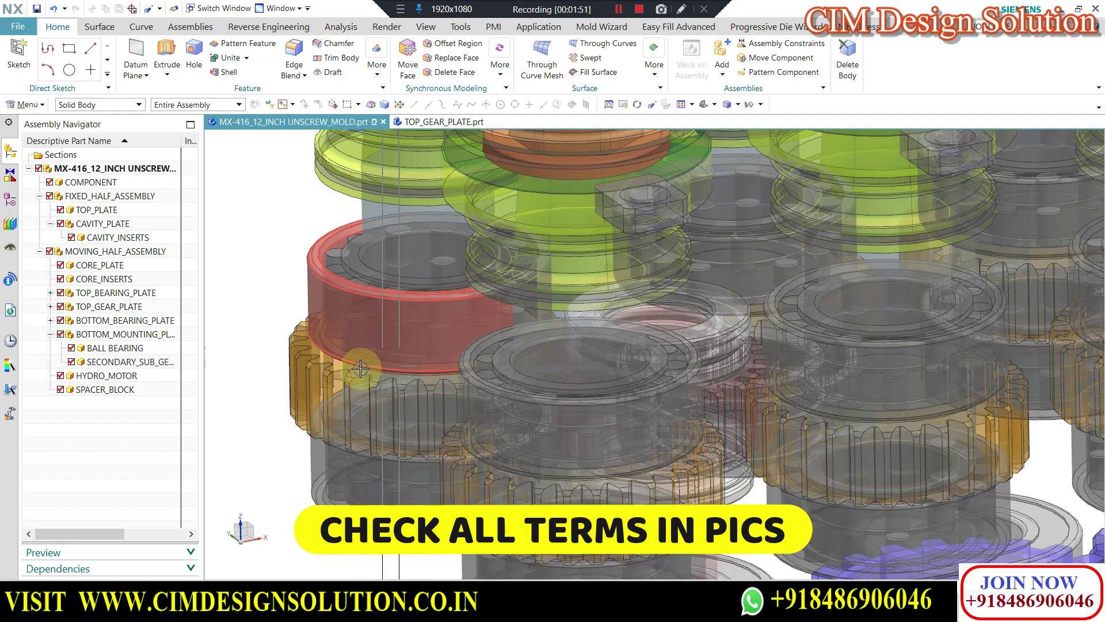
scroll(513, 371, "down", 3)
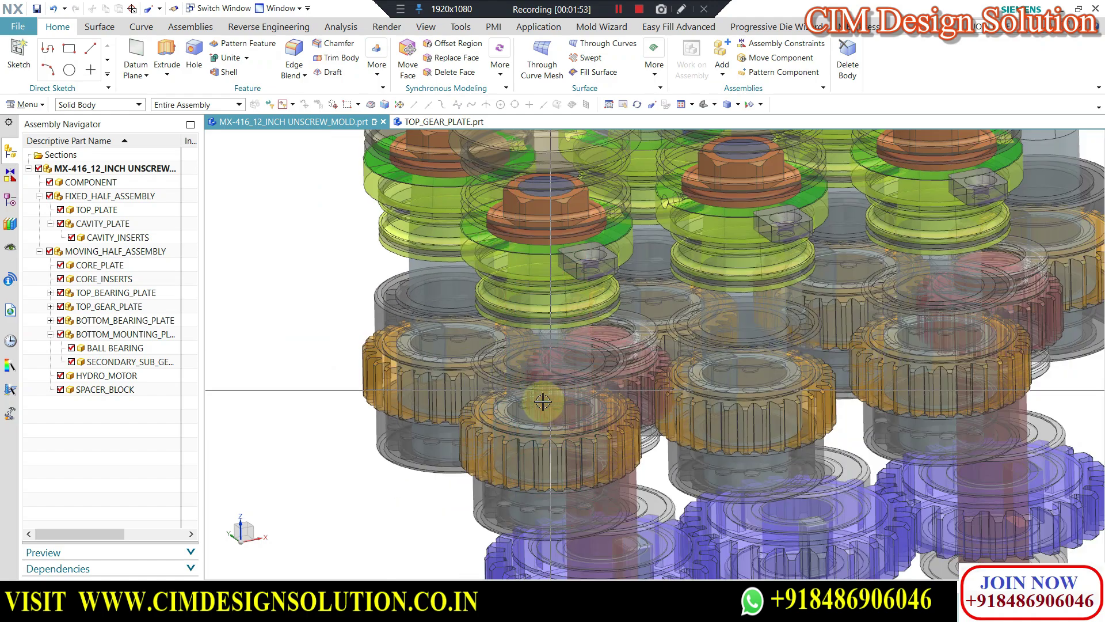
scroll(542, 401, "down", 5)
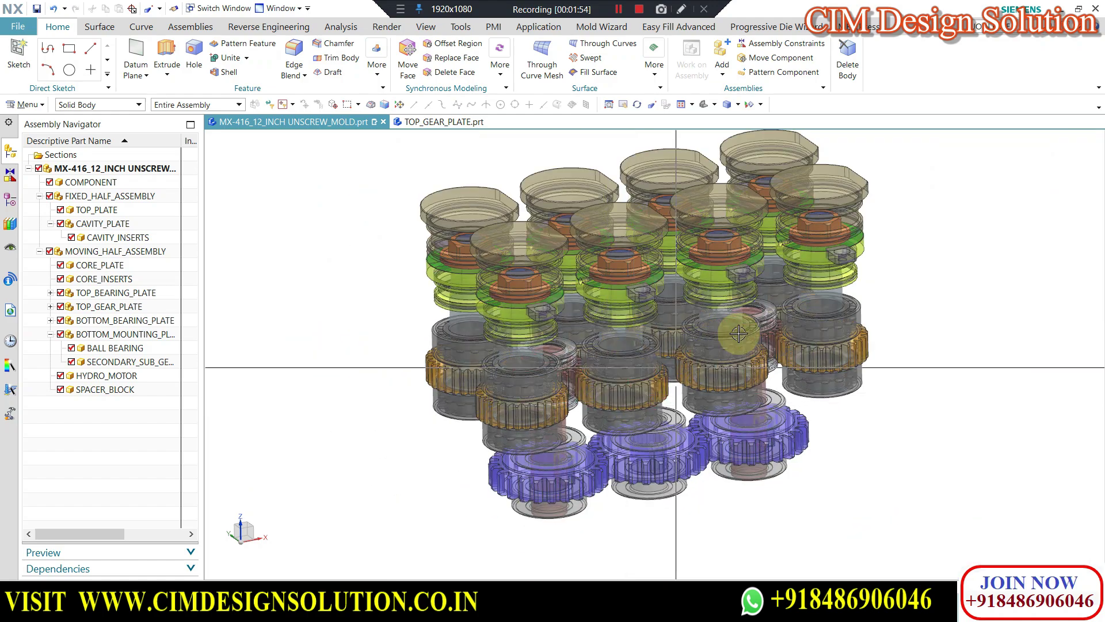
Examine the thrust bearings on the secondary sub gear shafts between the main shaft gears.
scroll(737, 334, "up", 1)
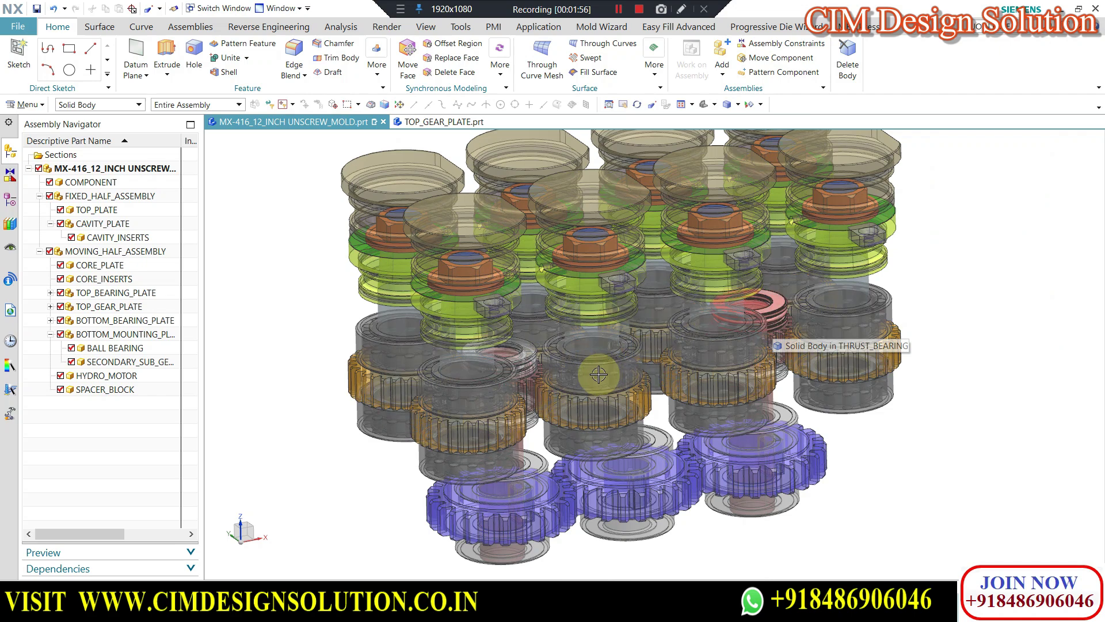
scroll(404, 442, "down", 1)
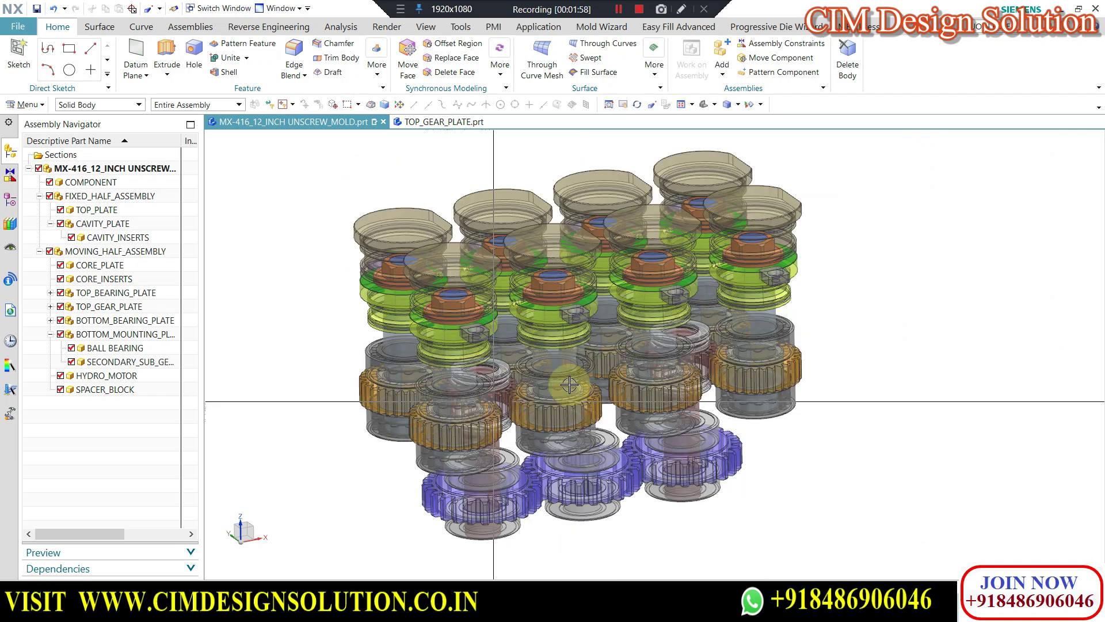
scroll(617, 387, "up", 1)
left_click(316, 416)
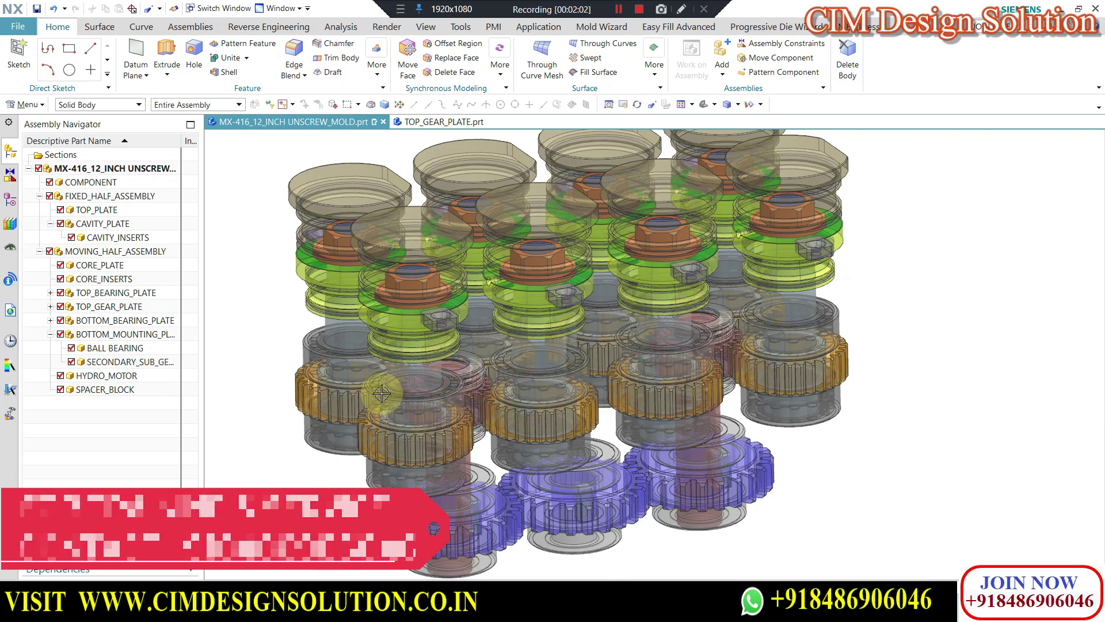
scroll(403, 414, "up", 1)
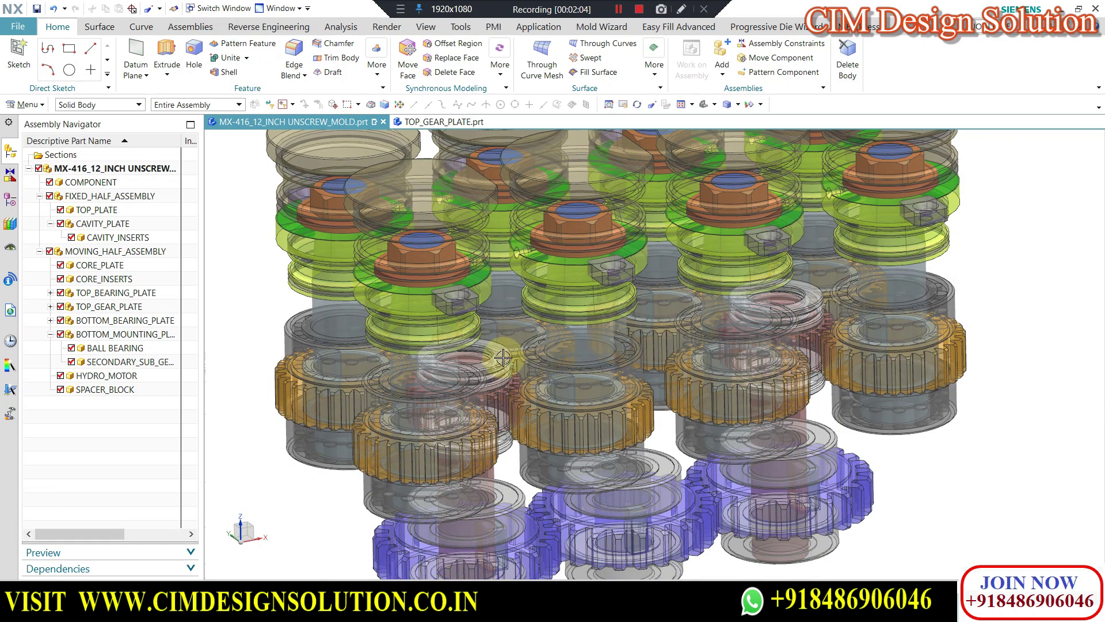
scroll(507, 391, "down", 1)
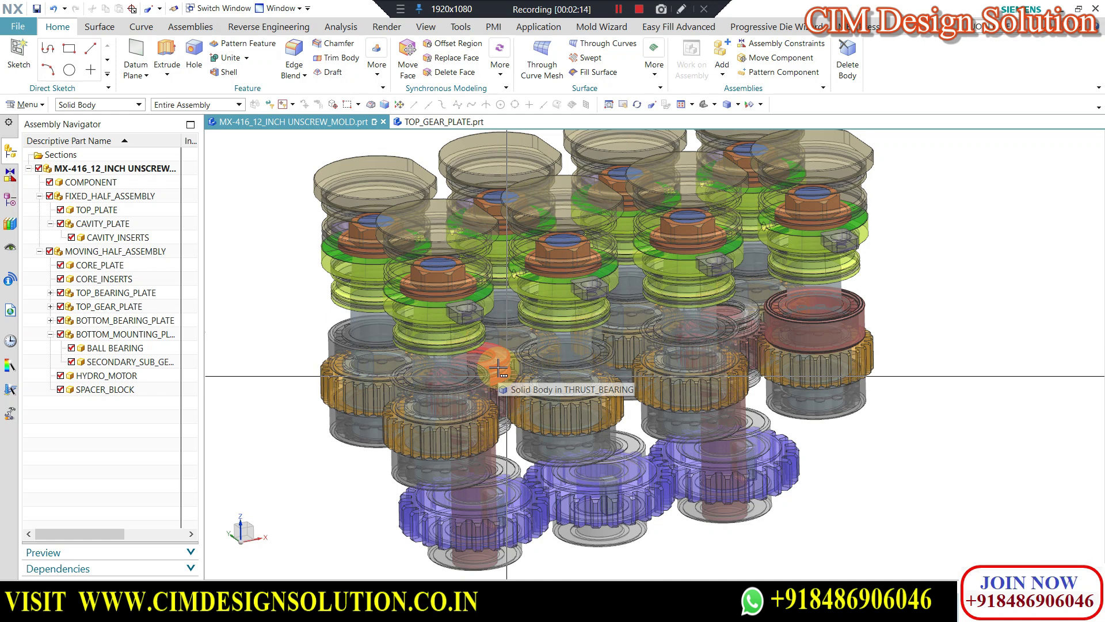
Examine the orange main shaft gears, the bearings in TOP_BEARING_PLATE and the core inserts as individual bodies.
scroll(864, 362, "down", 1)
mouse_move(650, 374)
middle_mouse_down()
mouse_move(648, 317)
mouse_move(652, 366)
middle_mouse_up()
scroll(932, 336, "up", 2)
middle_click_drag(625, 331, 631, 329)
scroll(472, 409, "up", 1)
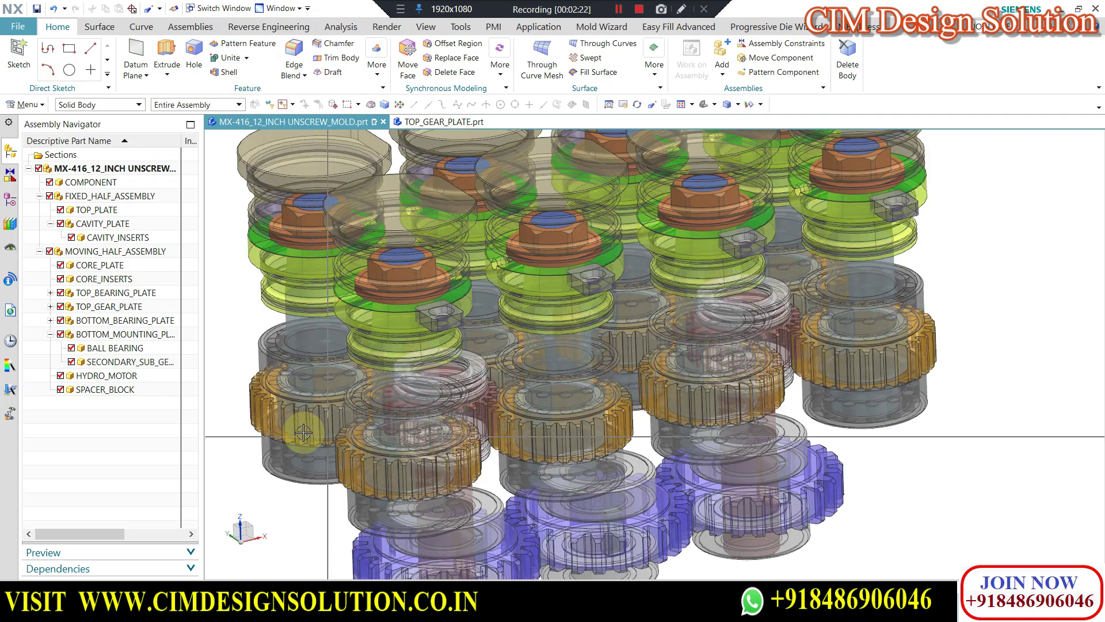
scroll(574, 354, "down", 1)
scroll(381, 415, "up", 1)
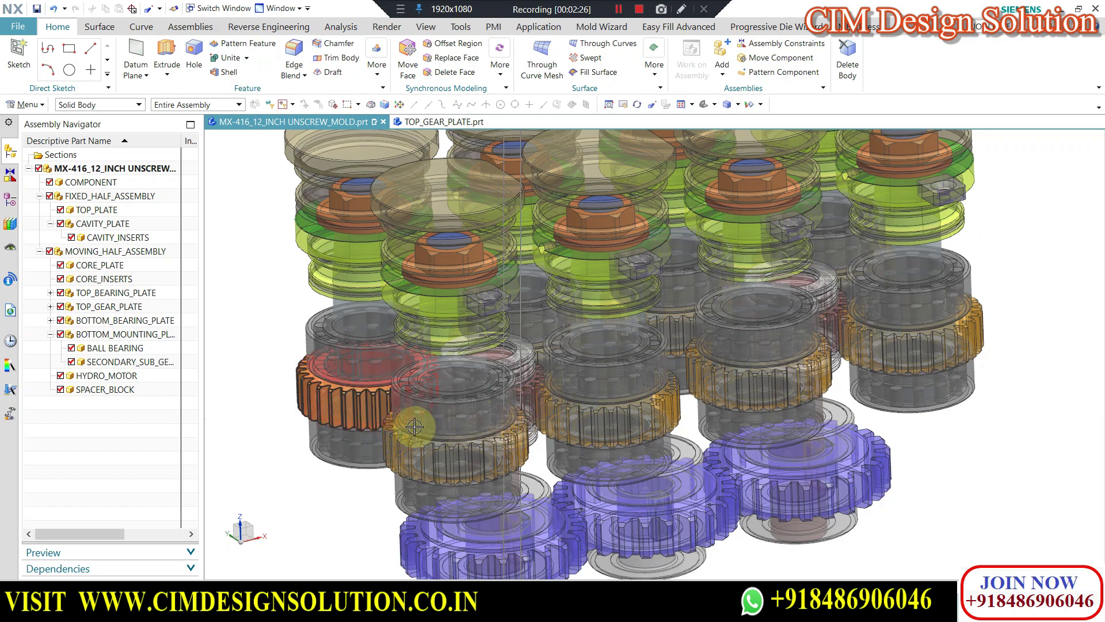
scroll(411, 426, "up", 1)
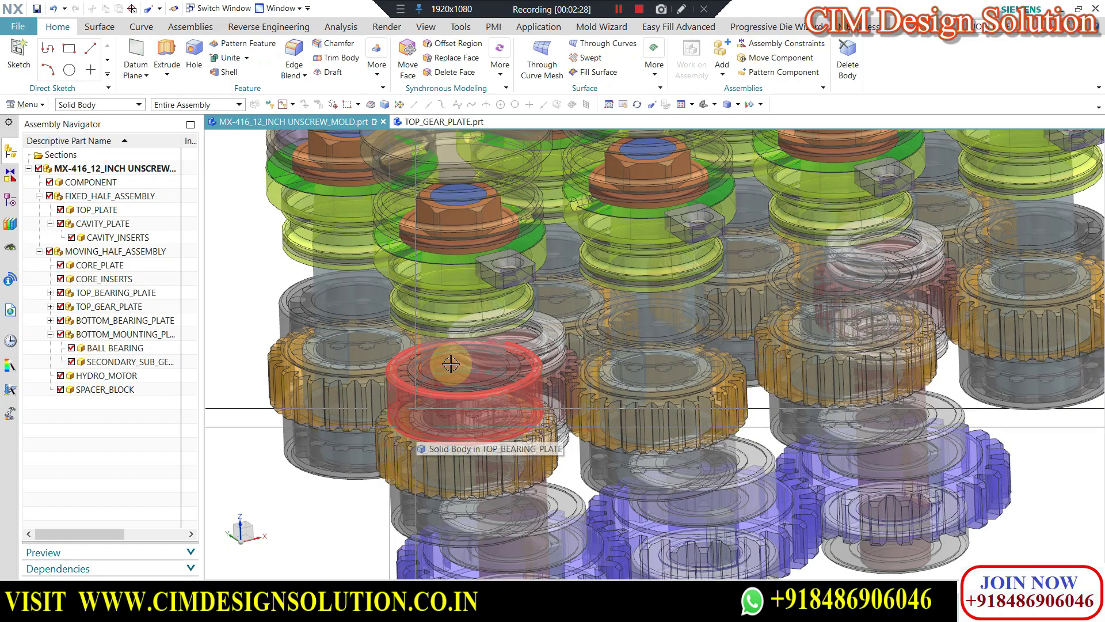
scroll(542, 328, "down", 2)
scroll(572, 313, "up", 1)
middle_click_drag(572, 315, 573, 326)
scroll(624, 373, "down", 2)
scroll(726, 278, "up", 2)
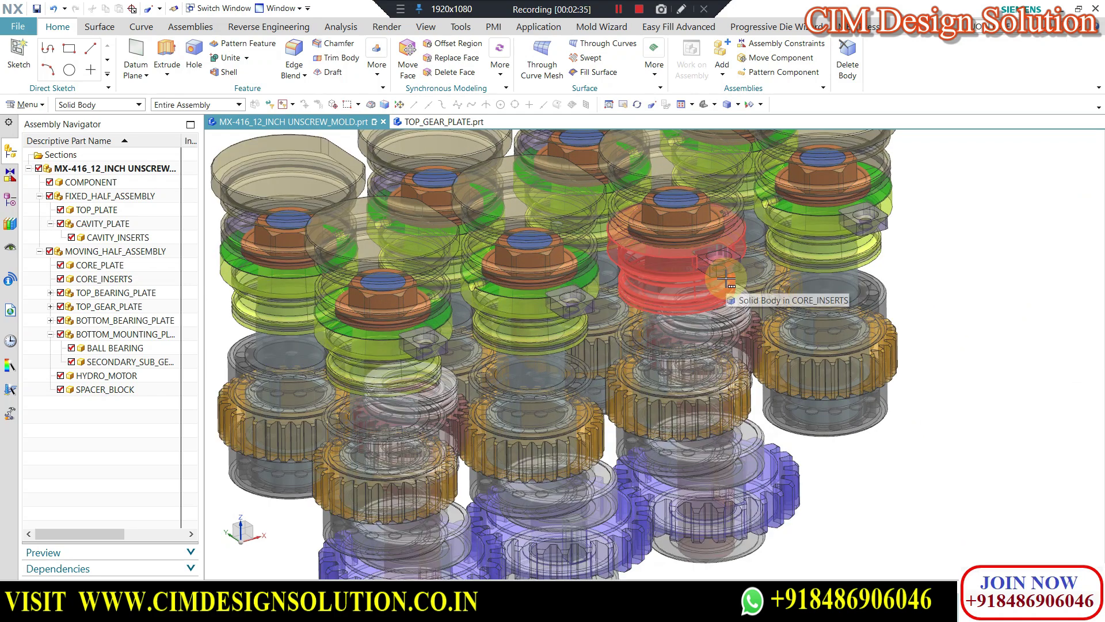
Orient the gear train to the top view and examine how the three blue gears sit between the eight cavities.
scroll(723, 295, "down", 3)
middle_click_drag(723, 295, 647, 204)
key("F8")
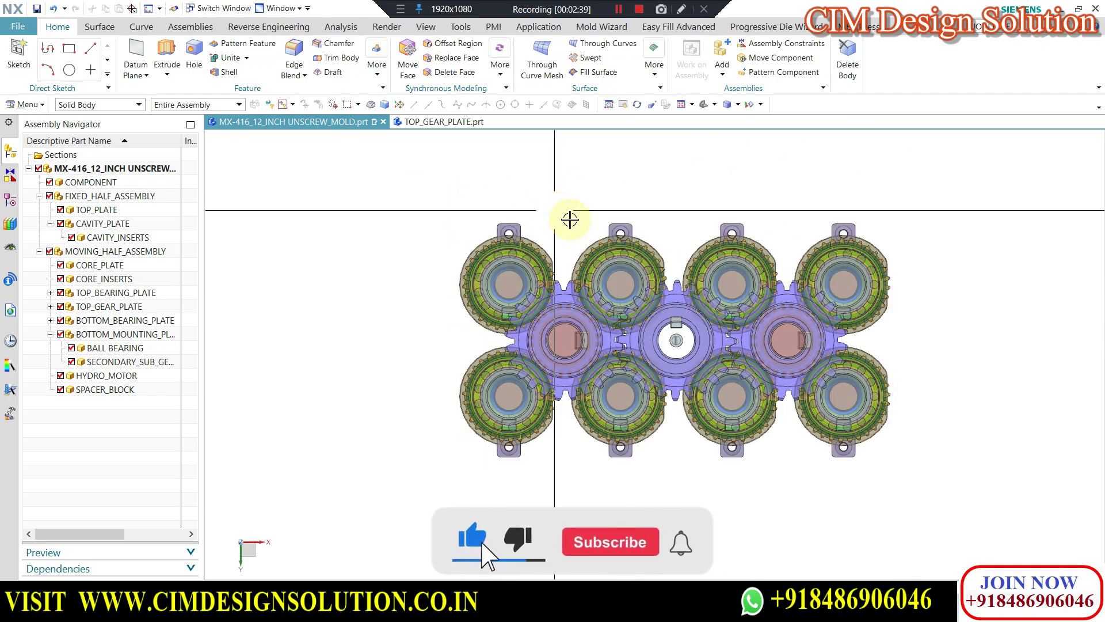
scroll(720, 310, "up", 1)
scroll(720, 310, "up", 1)
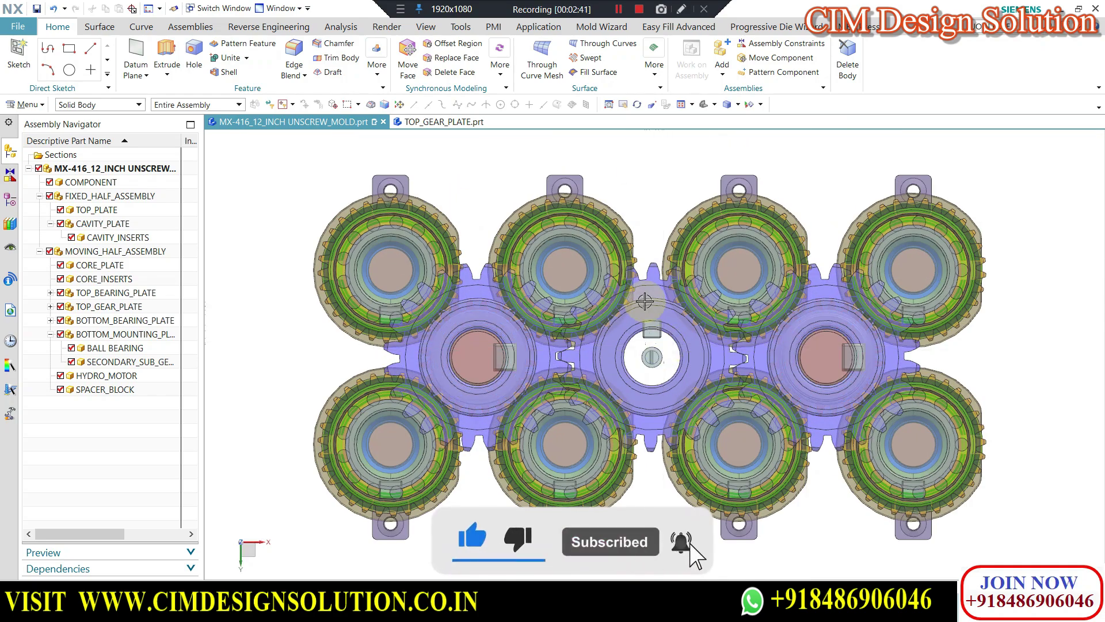
middle_click_drag(645, 301, 633, 429)
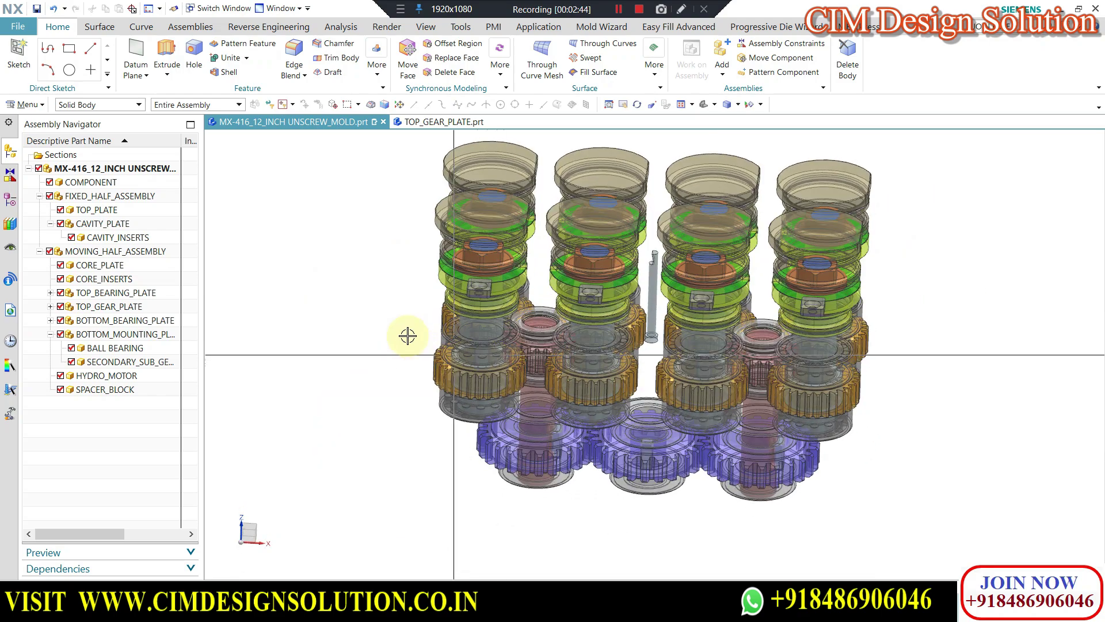
Orient the gear train to the front view and examine the gear levels, shafts, main bearings and thrust bearings.
key("F8")
scroll(526, 347, "up", 2)
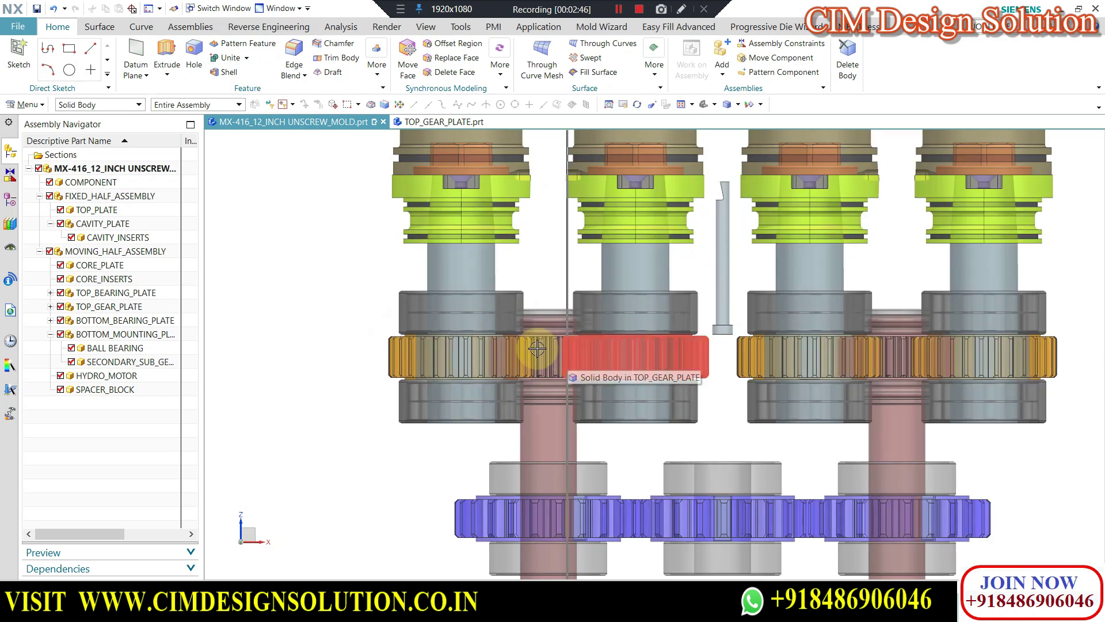
scroll(431, 379, "down", 1)
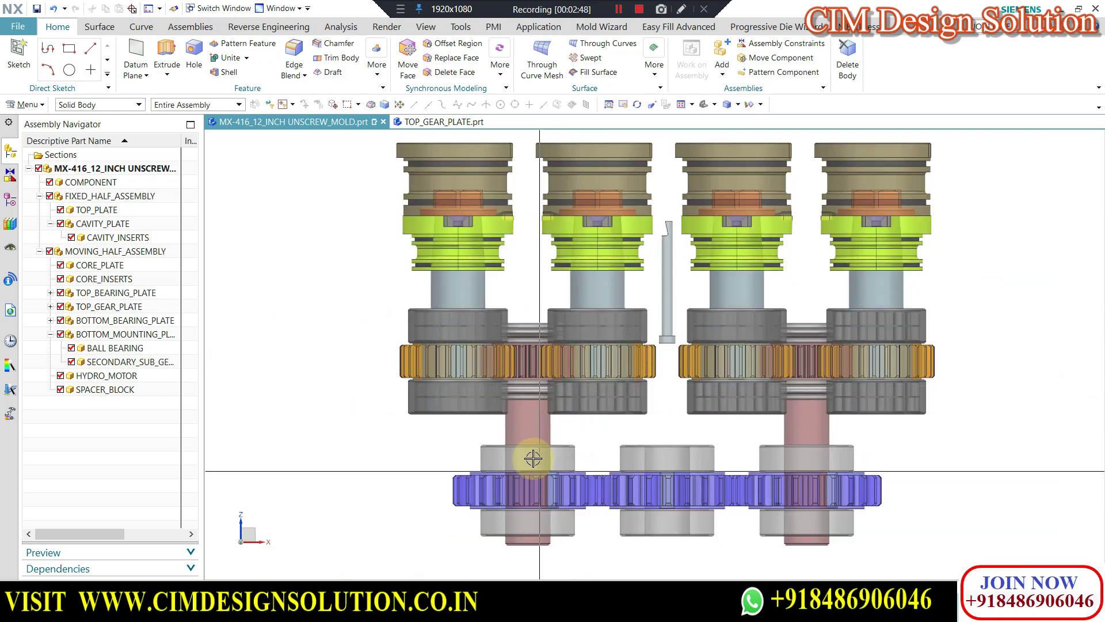
scroll(609, 316, "up", 3)
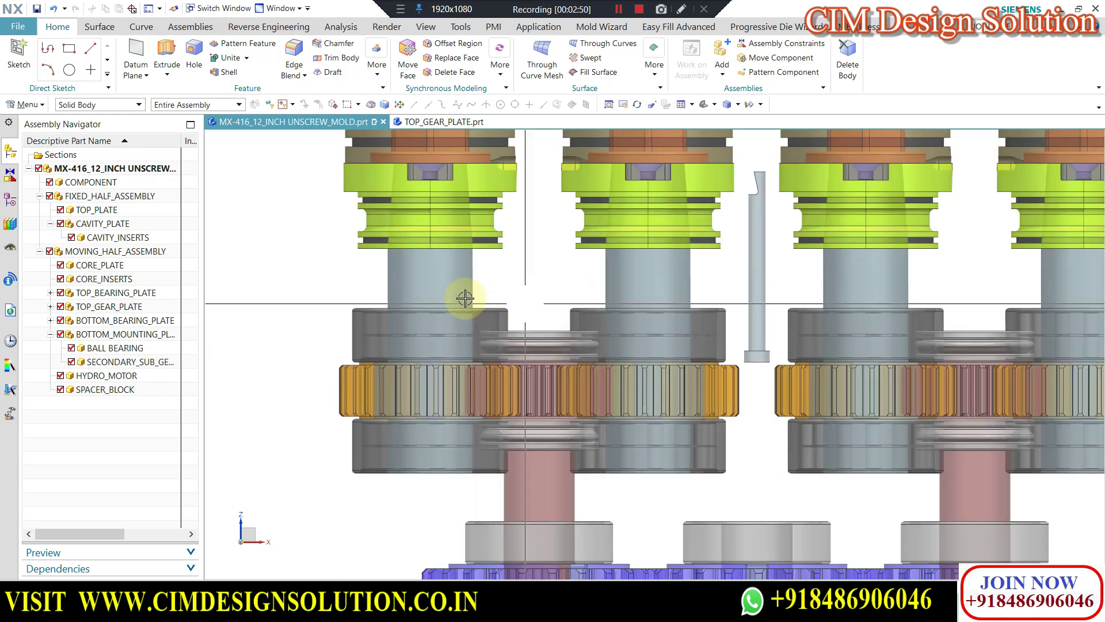
scroll(465, 298, "down", 4)
scroll(590, 365, "up", 3)
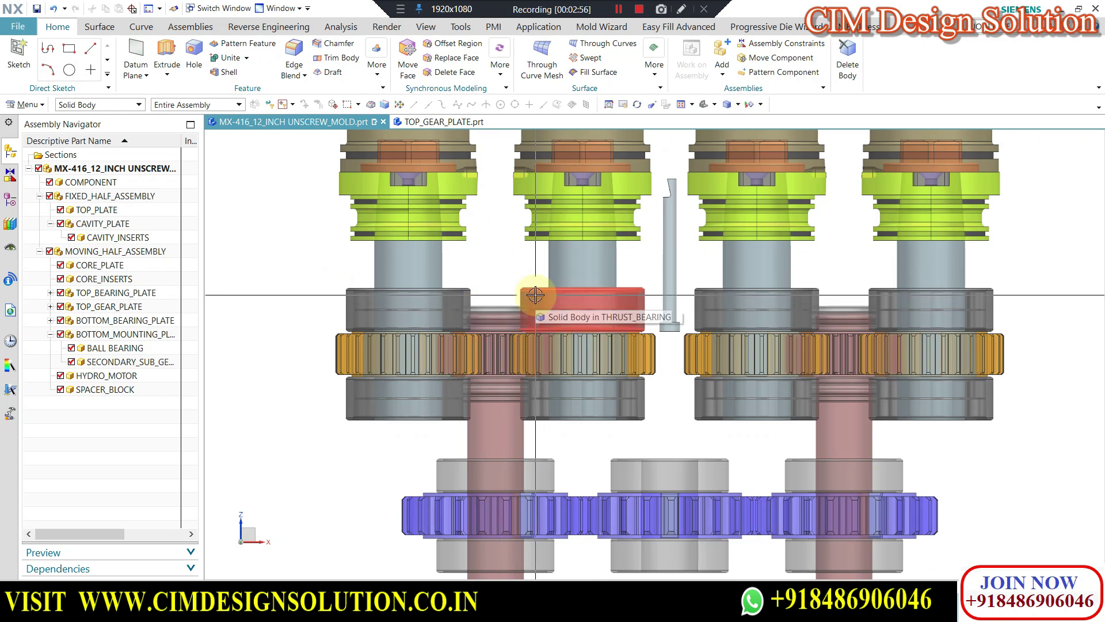
Examine the complete gear train from angled views, including the cavity inserts seated above the core inserts.
middle_click_drag(484, 276, 558, 327)
scroll(558, 325, "up", 2)
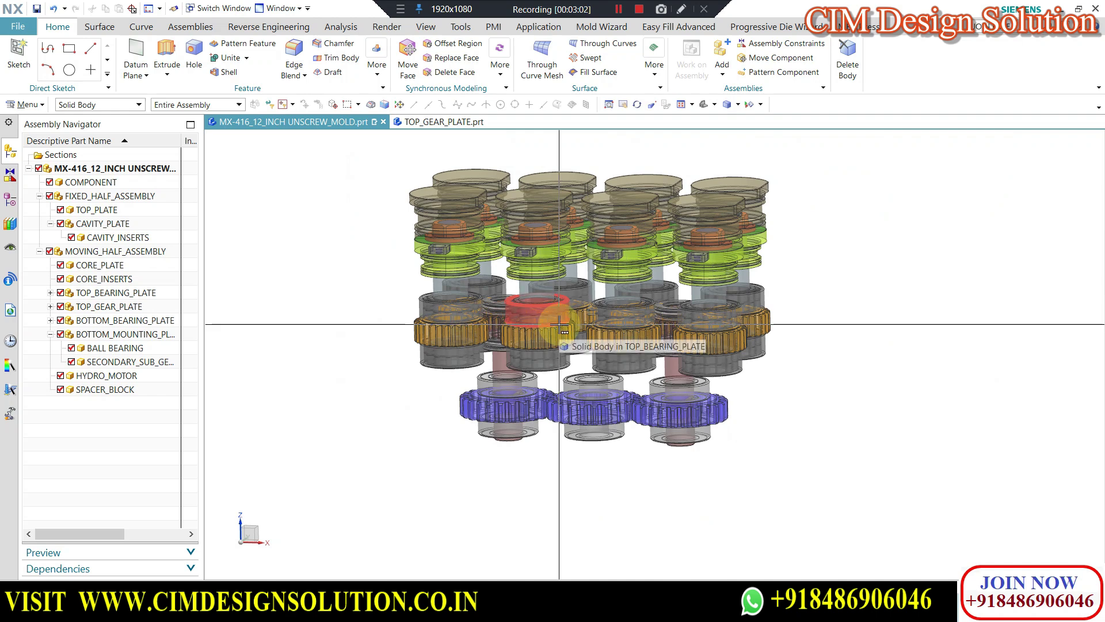
key("F8")
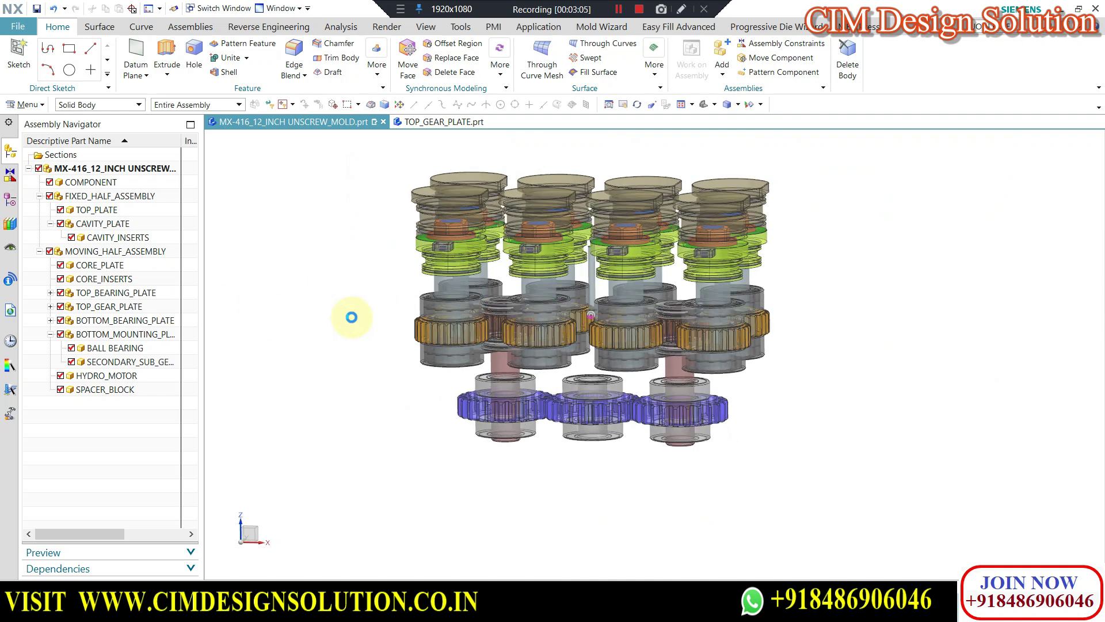
scroll(480, 313, "down", 2)
scroll(534, 301, "up", 3)
middle_click_drag(643, 314, 609, 338)
scroll(614, 235, "down", 3)
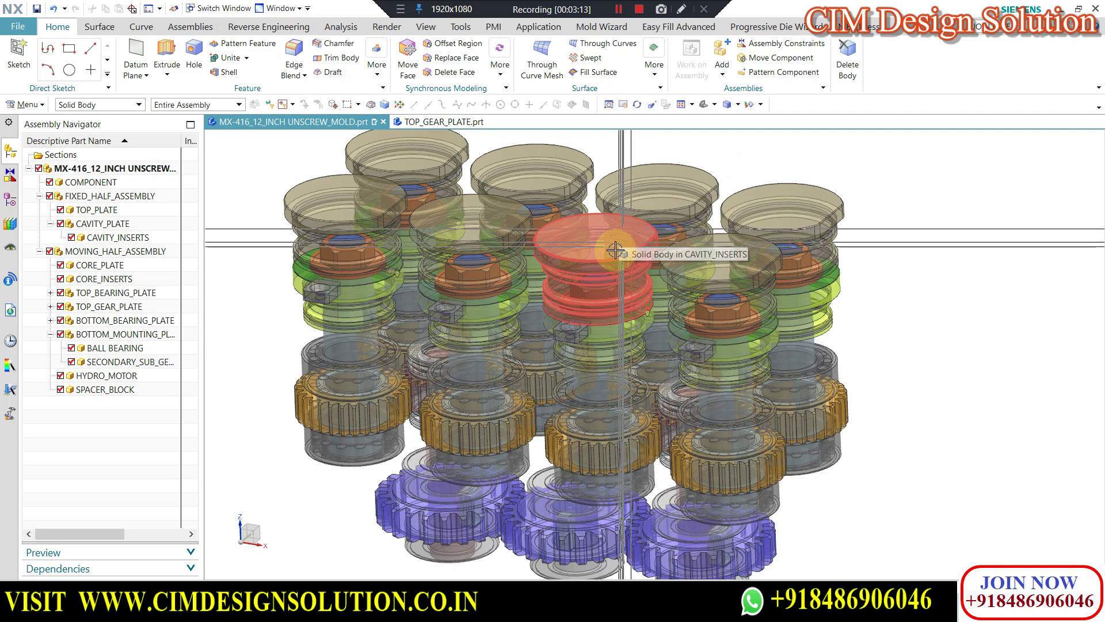
Hide the cavity inserts above the four core columns in the front view.
scroll(615, 249, "up", 3)
key("F8")
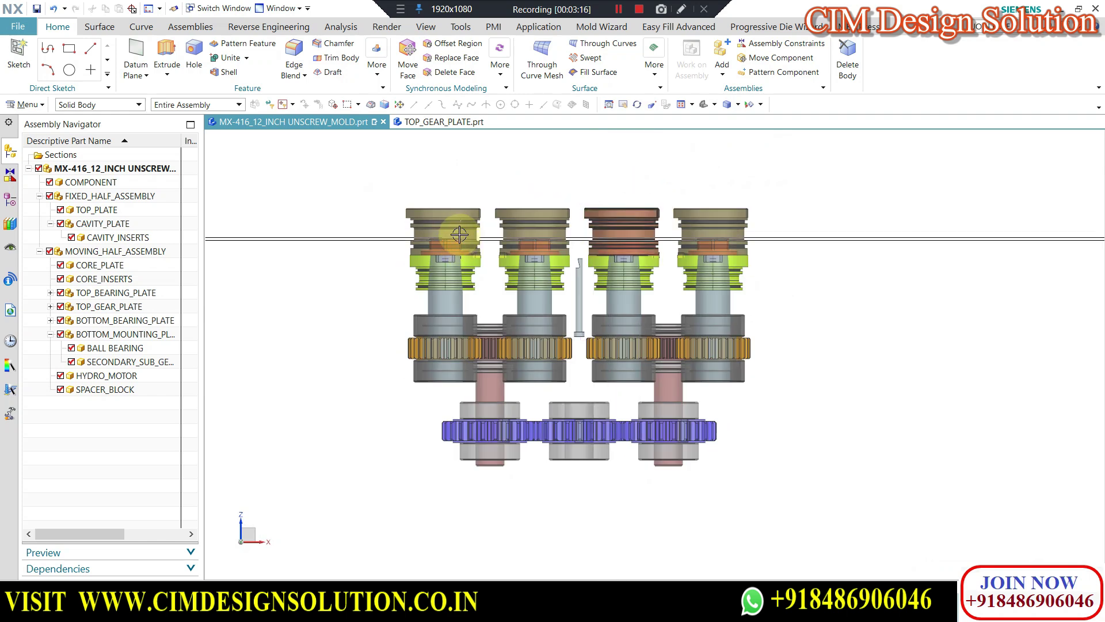
scroll(457, 233, "down", 2)
left_click(448, 212)
key("ctrl+b")
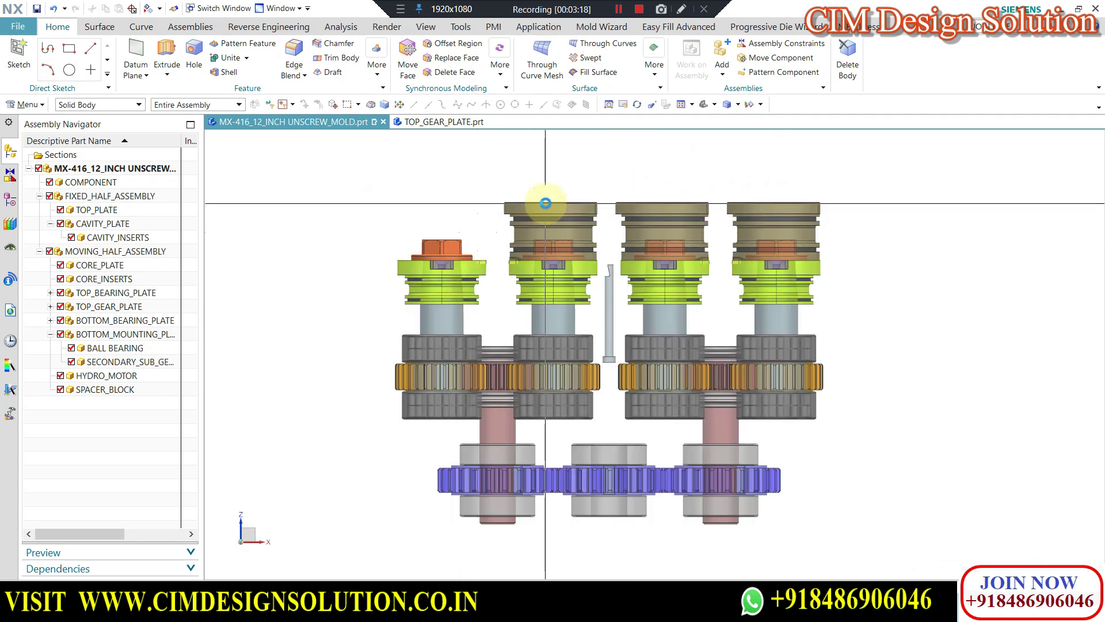
left_click(544, 209)
key("ctrl+b")
left_click(650, 226)
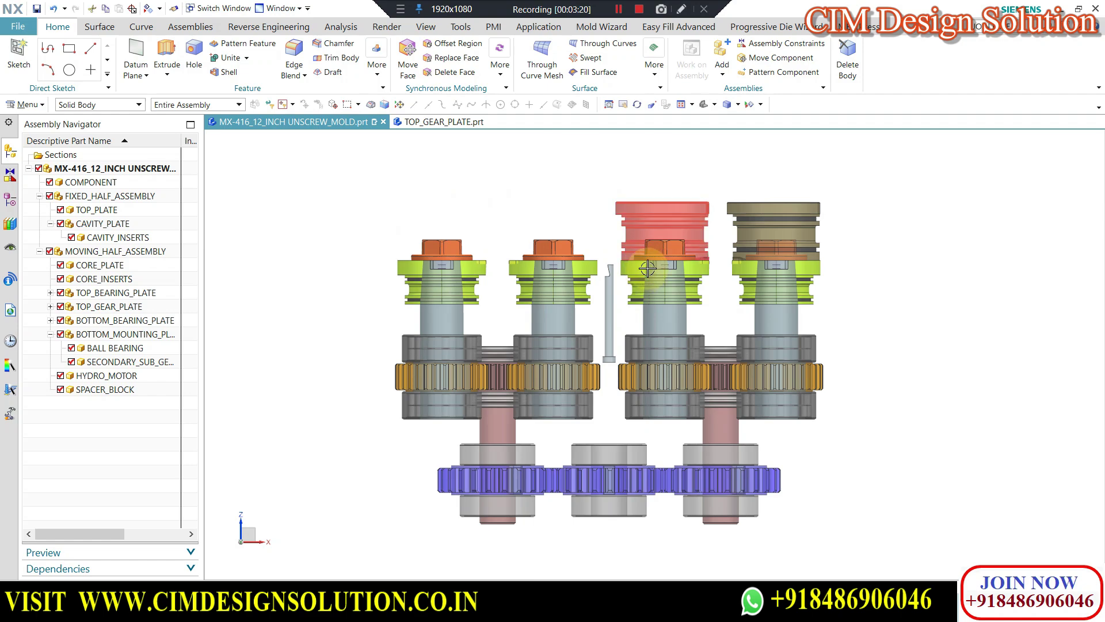
key("ctrl+b")
left_click(751, 265)
key("ctrl+b")
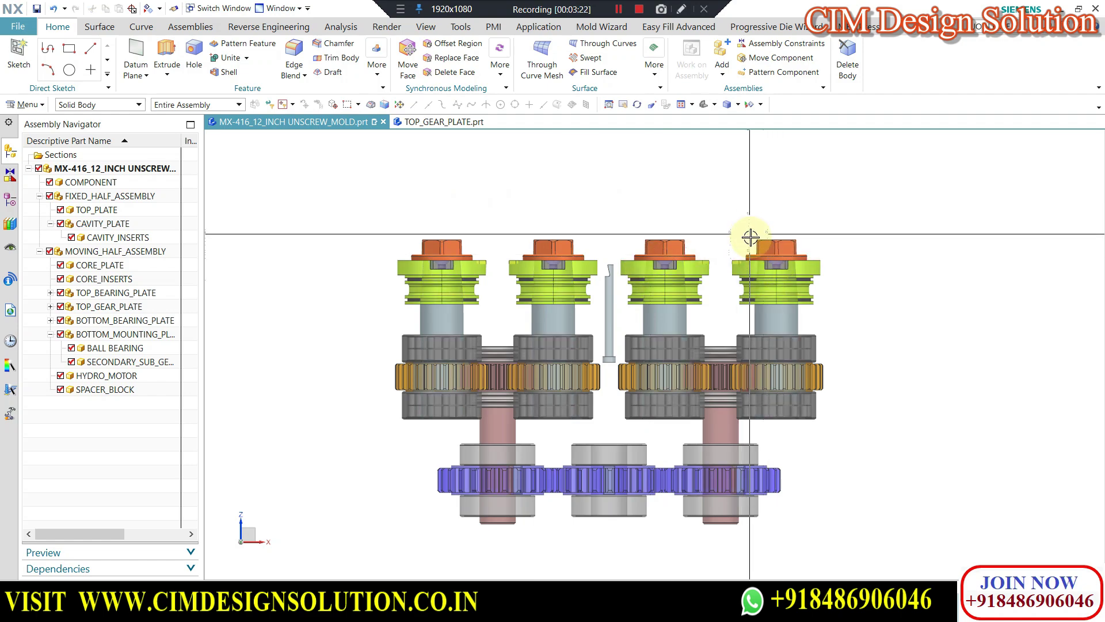
Orient the gear train to the top view and examine the secondary gears between the eight exposed core inserts.
key("ctrl+alt+t")
scroll(682, 299, "up", 2)
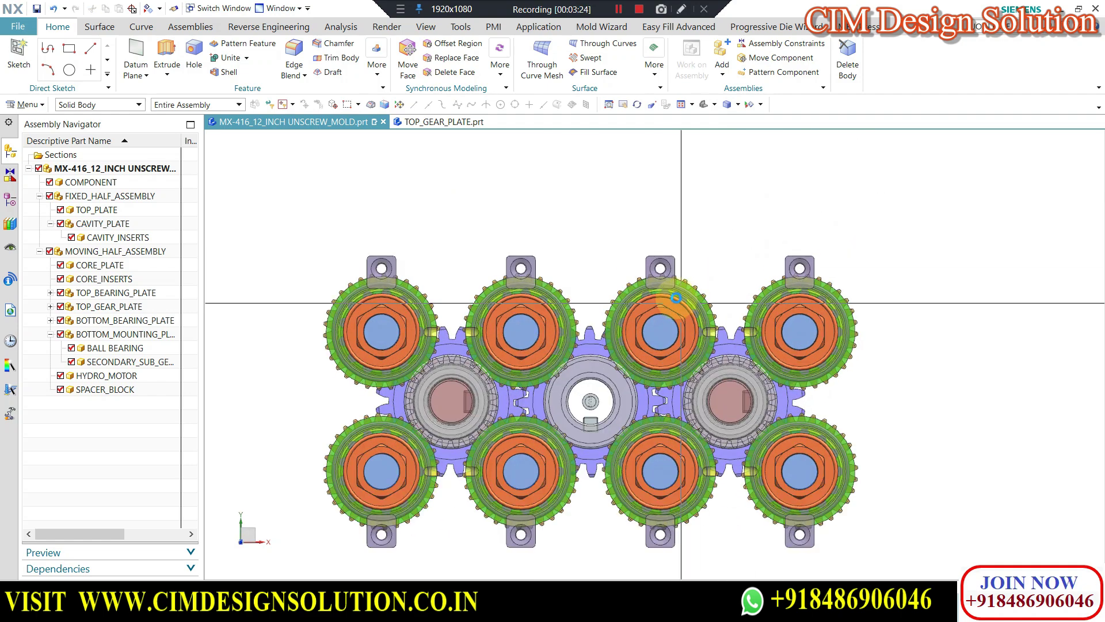
scroll(664, 203, "down", 1)
scroll(510, 374, "up", 1)
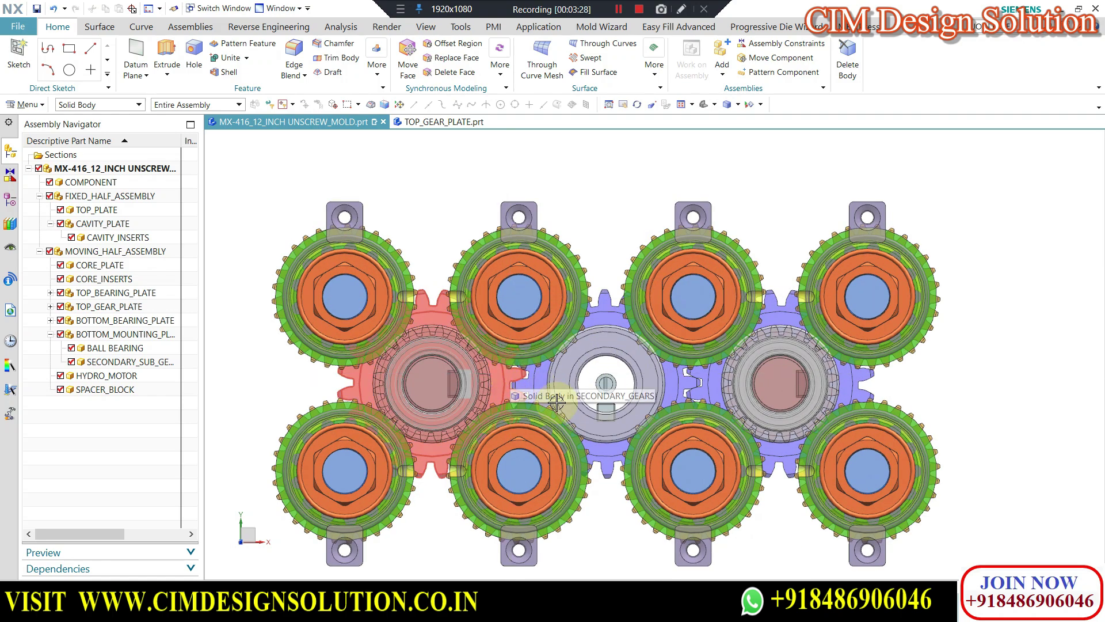
Examine the middle secondary gear, its meshing with the two outer blue gears and its ball bearings.
middle_click_drag(546, 391, 602, 513)
scroll(603, 444, "up", 2)
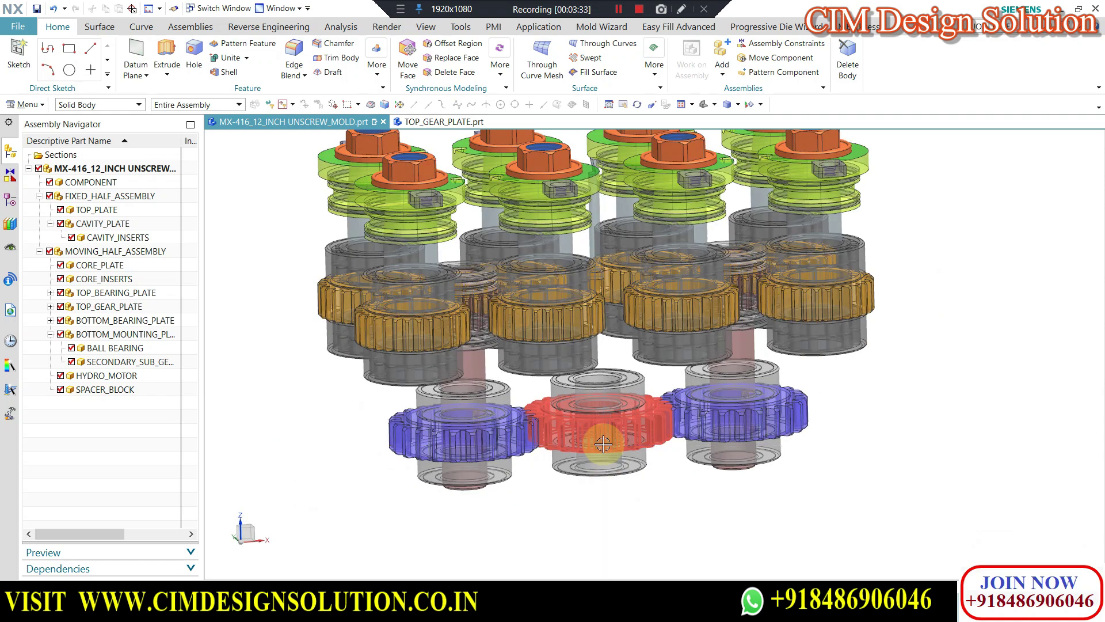
scroll(604, 444, "up", 1)
scroll(598, 429, "down", 2)
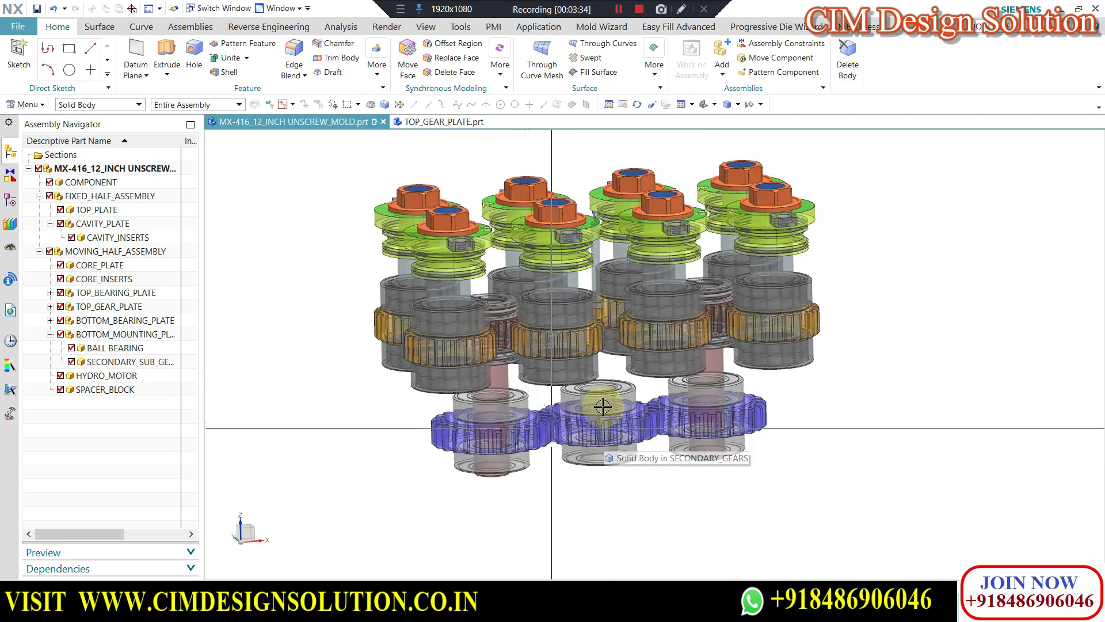
scroll(591, 438, "up", 1)
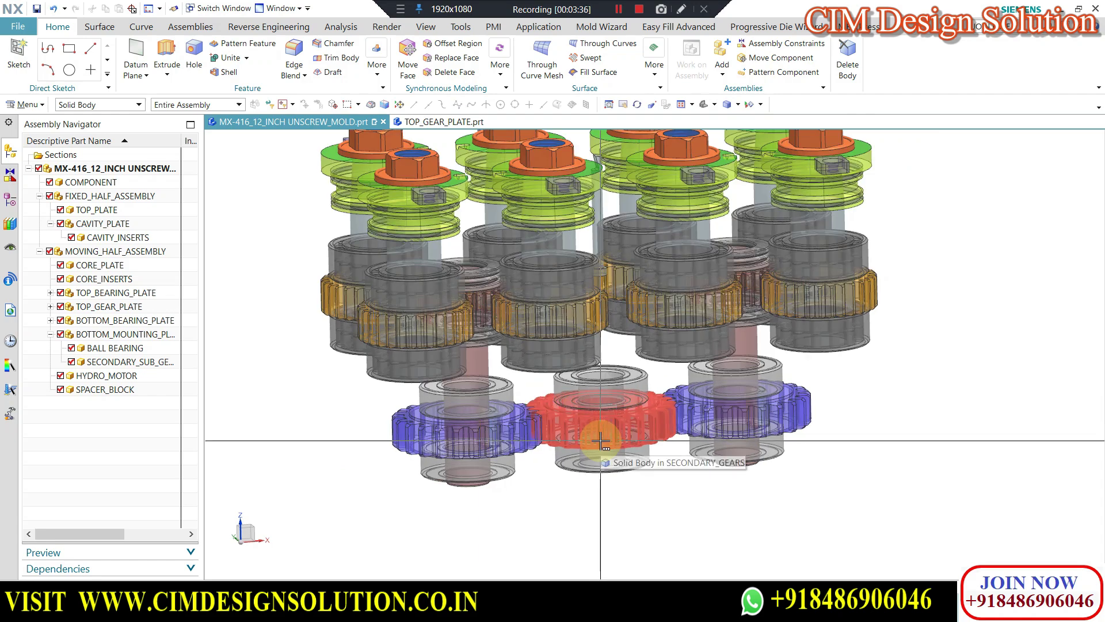
scroll(597, 429, "up", 1)
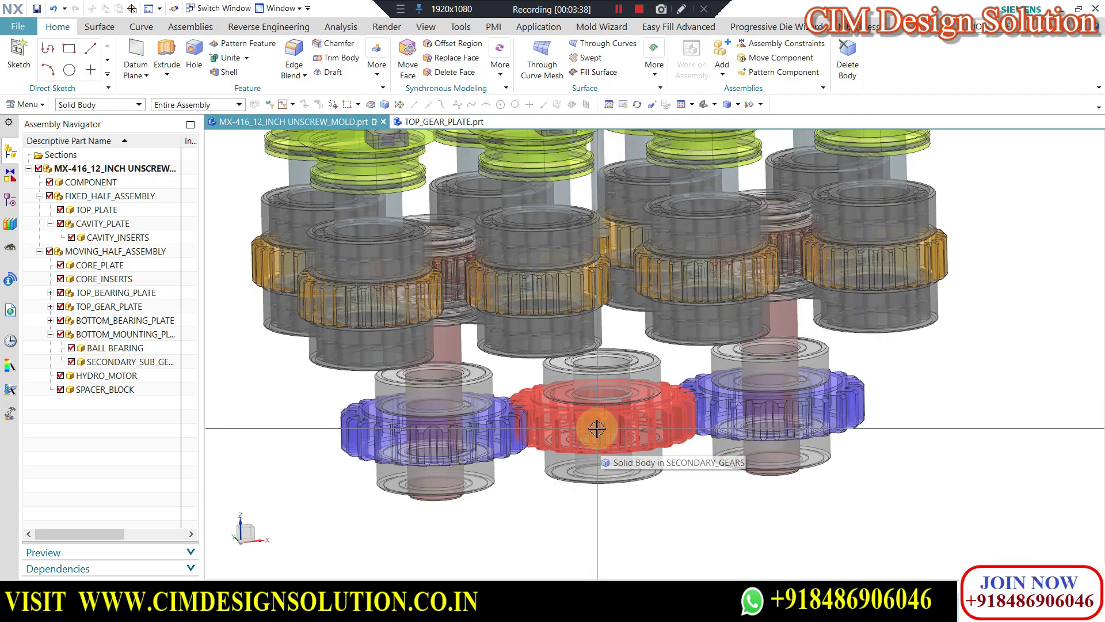
scroll(597, 429, "down", 1)
scroll(521, 447, "up", 2)
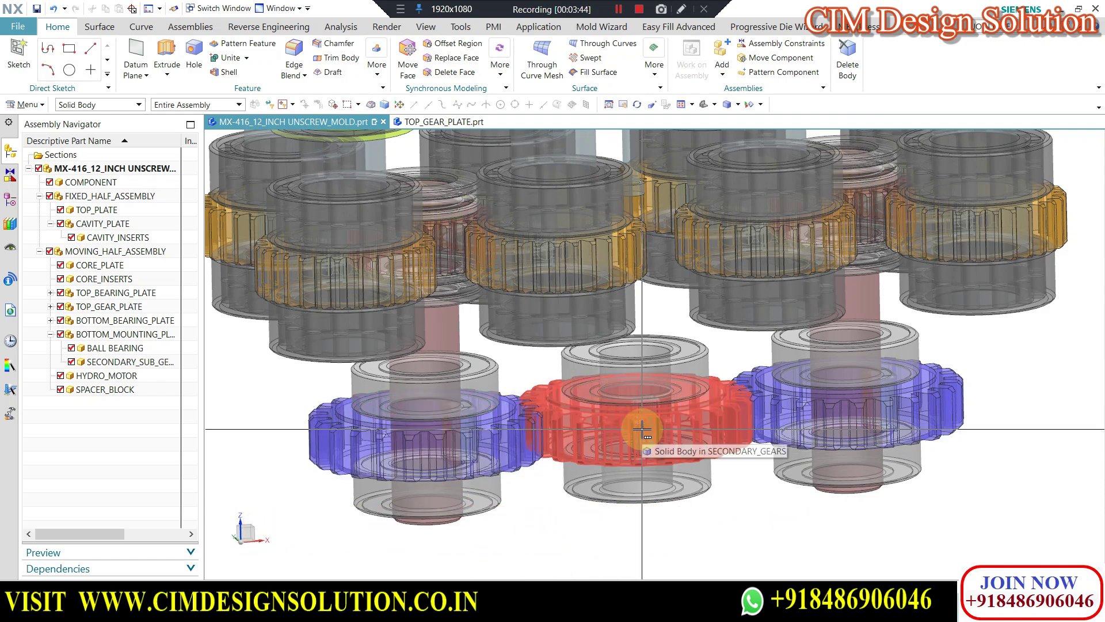
scroll(617, 429, "down", 3)
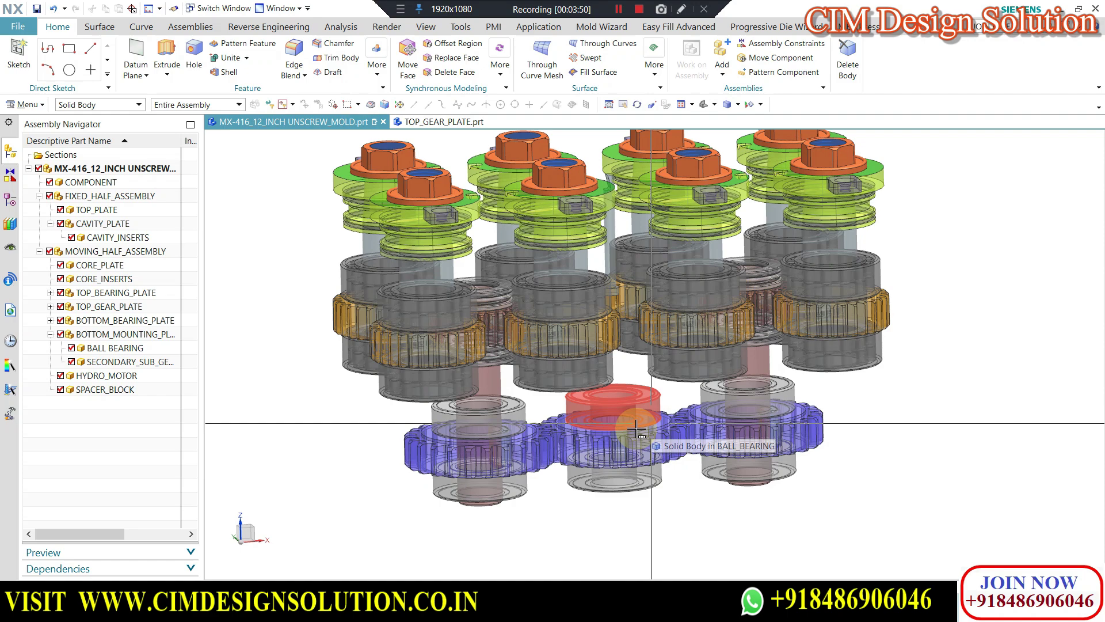
Examine how the blue secondary gears connect through the sub gear shafts to the orange main shaft gears.
middle_click_drag(636, 429, 638, 405)
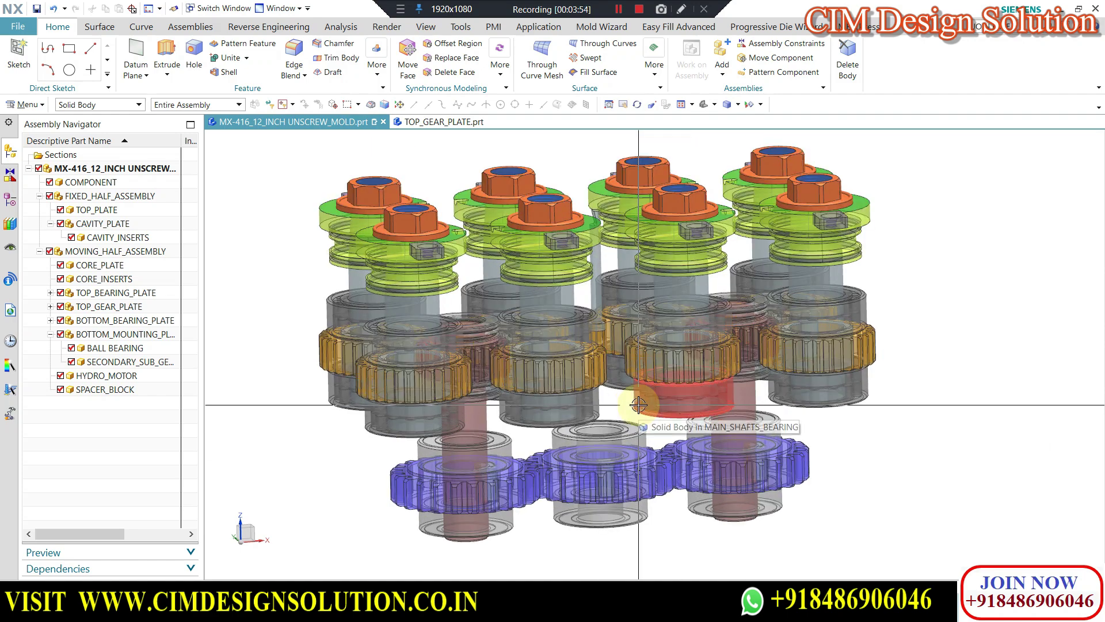
scroll(605, 436, "down", 1)
mouse_move(608, 439)
middle_mouse_down()
mouse_move(615, 408)
mouse_move(615, 440)
mouse_move(628, 443)
middle_mouse_up()
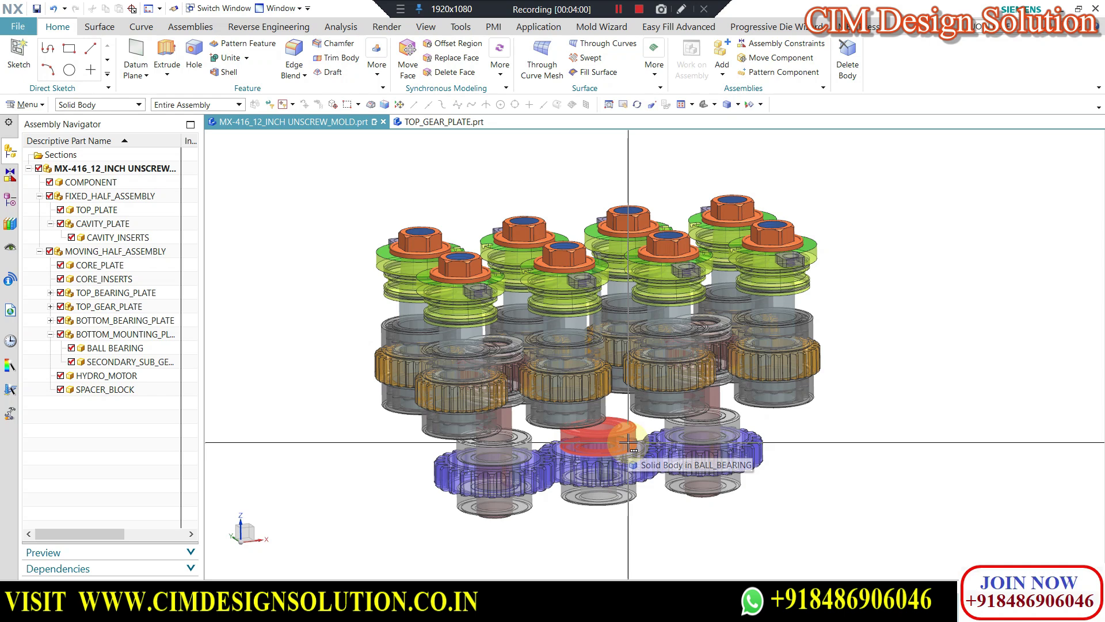
scroll(601, 470, "up", 2)
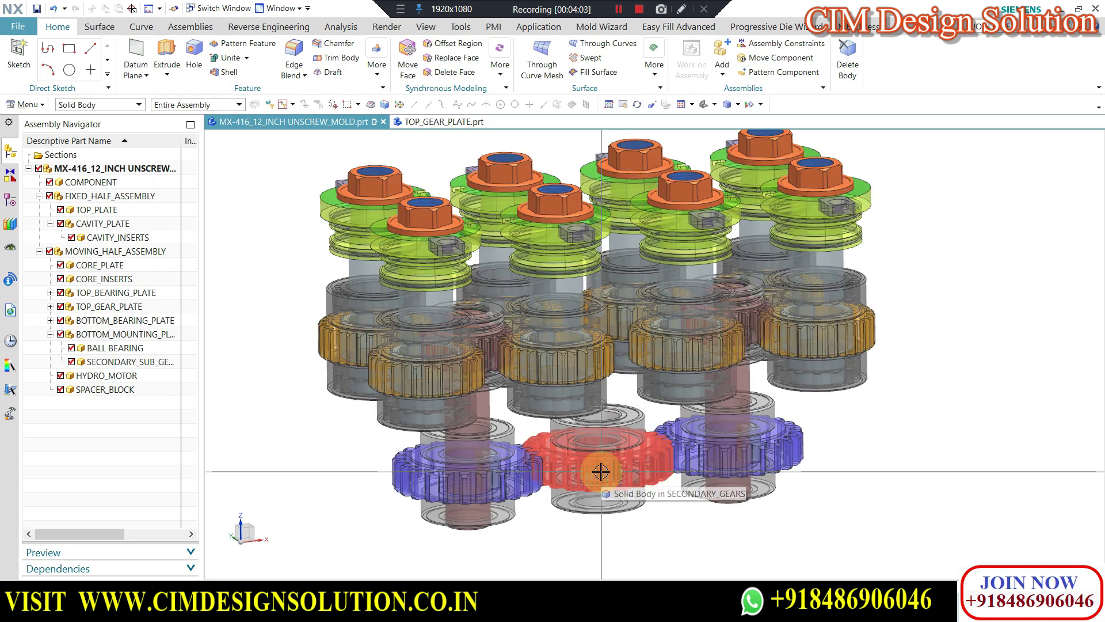
scroll(446, 383, "down", 1)
scroll(446, 384, "up", 5)
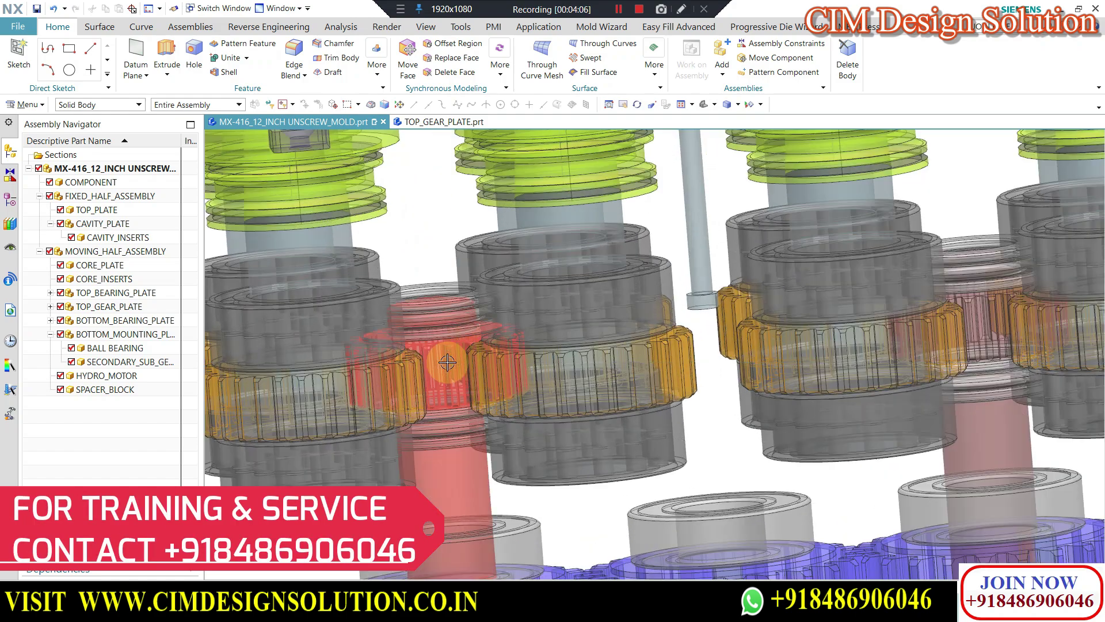
scroll(461, 360, "down", 4)
middle_click_drag(469, 348, 466, 375)
scroll(463, 371, "up", 2)
scroll(412, 387, "down", 2)
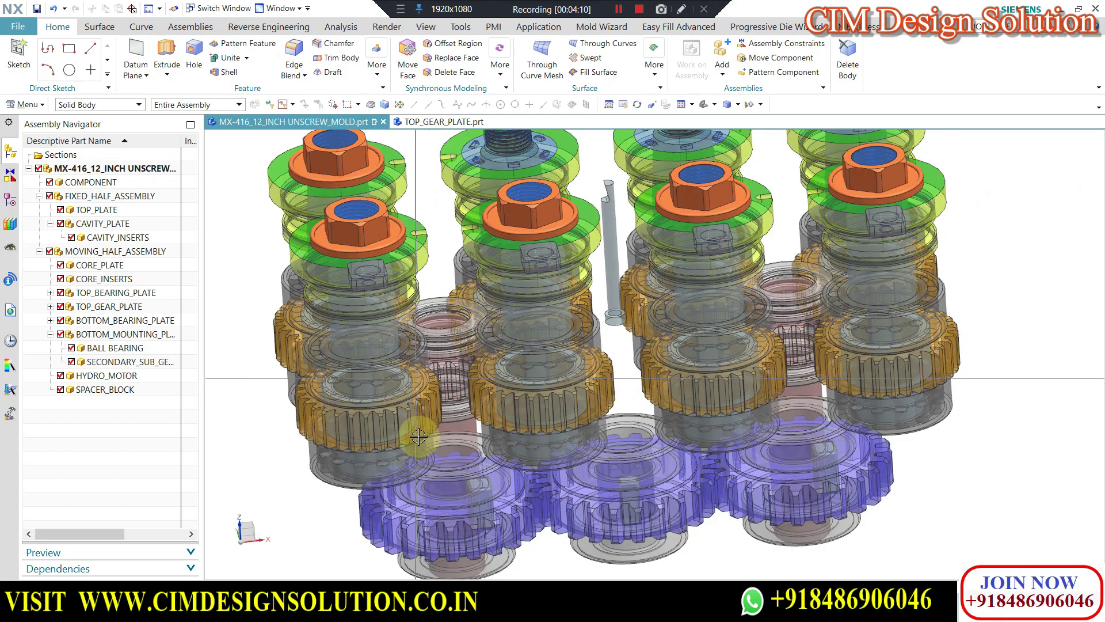
Orient the gear train to the top view and examine how each sub gear meshes with its four surrounding main shaft gears.
key("ctrl+alt+t")
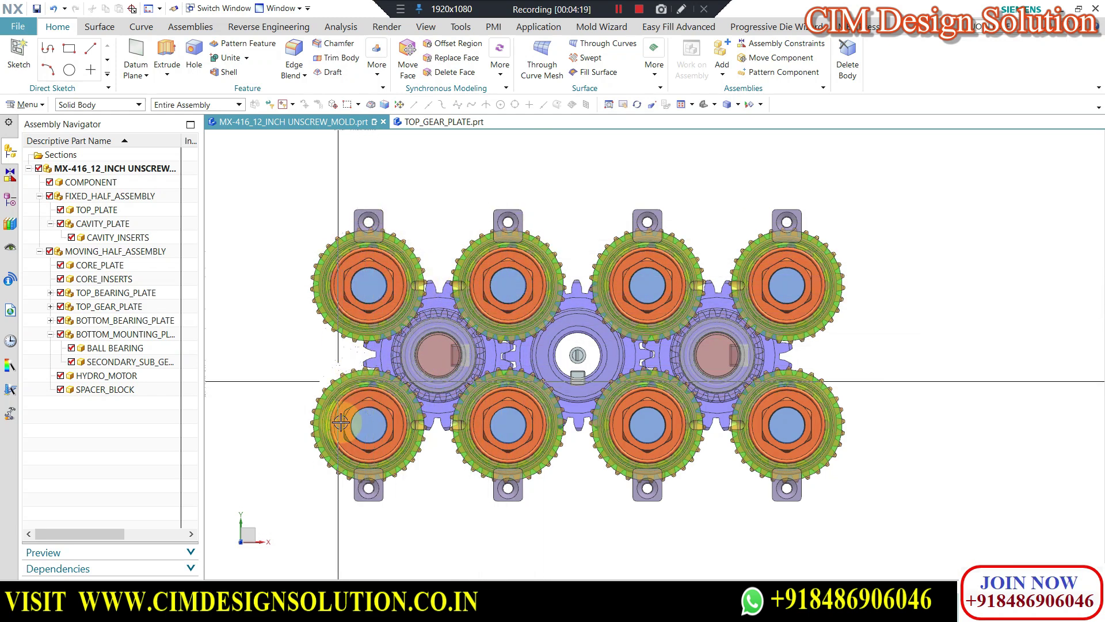
left_click(481, 391)
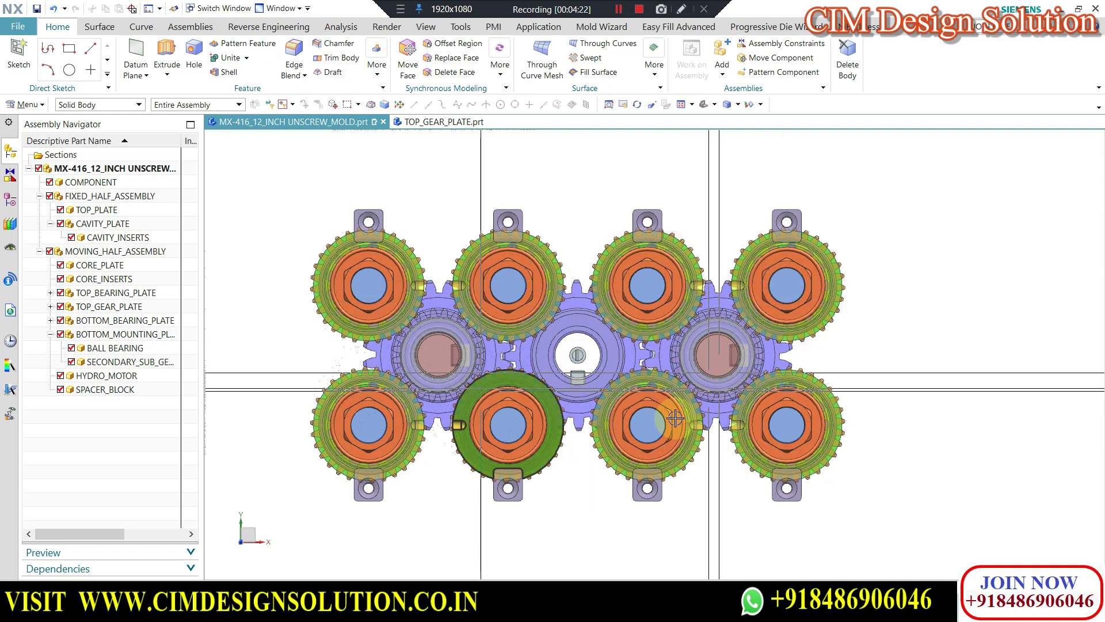
scroll(553, 390, "up", 1)
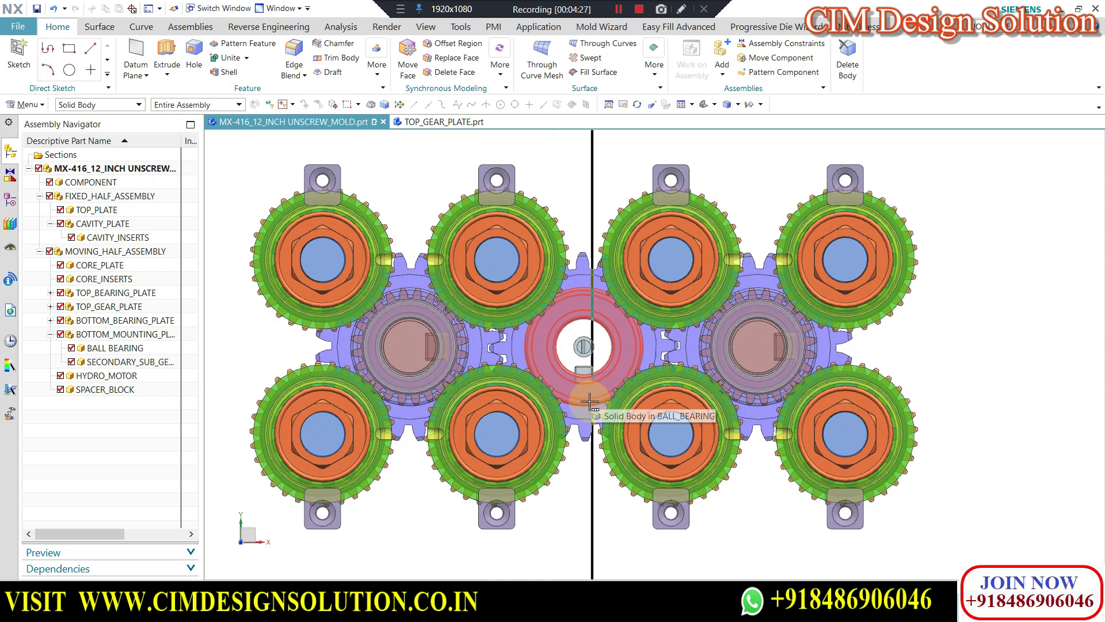
scroll(440, 315, "up", 3)
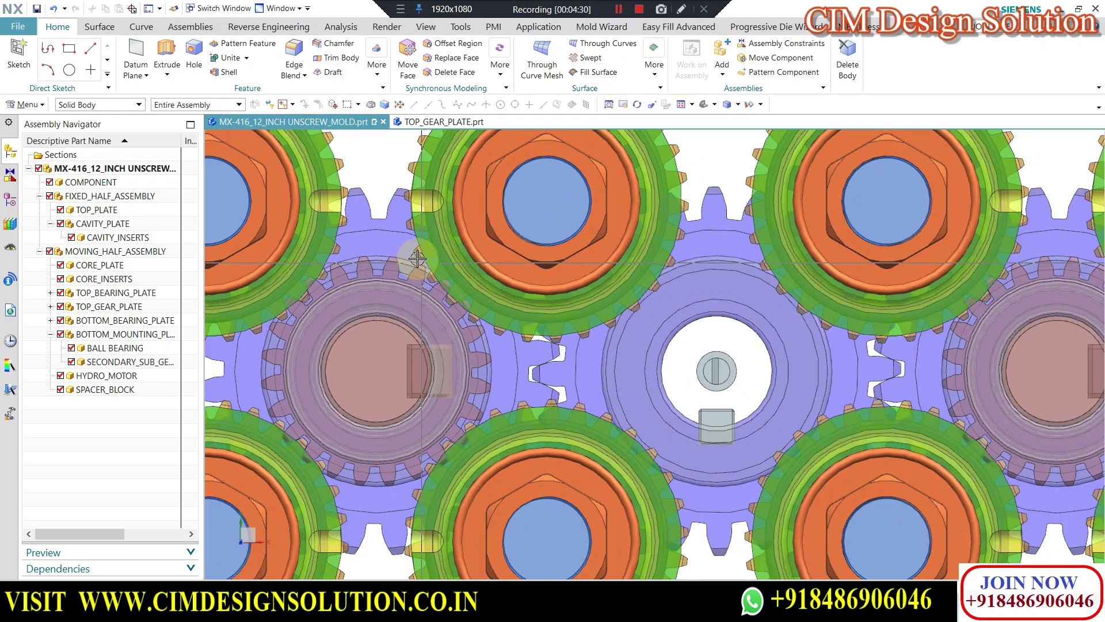
scroll(520, 350, "down", 3)
scroll(592, 328, "down", 1)
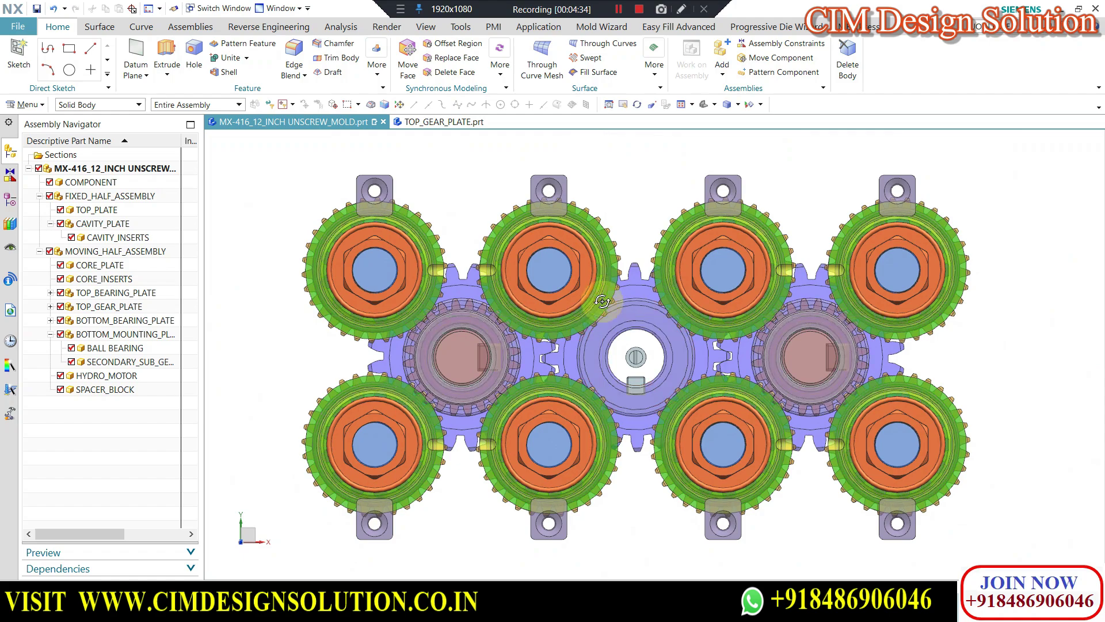
Examine the main shaft gears and their bearings in the front view and in angled close-ups.
middle_click_drag(601, 301, 583, 370)
key("ctrl+alt+f")
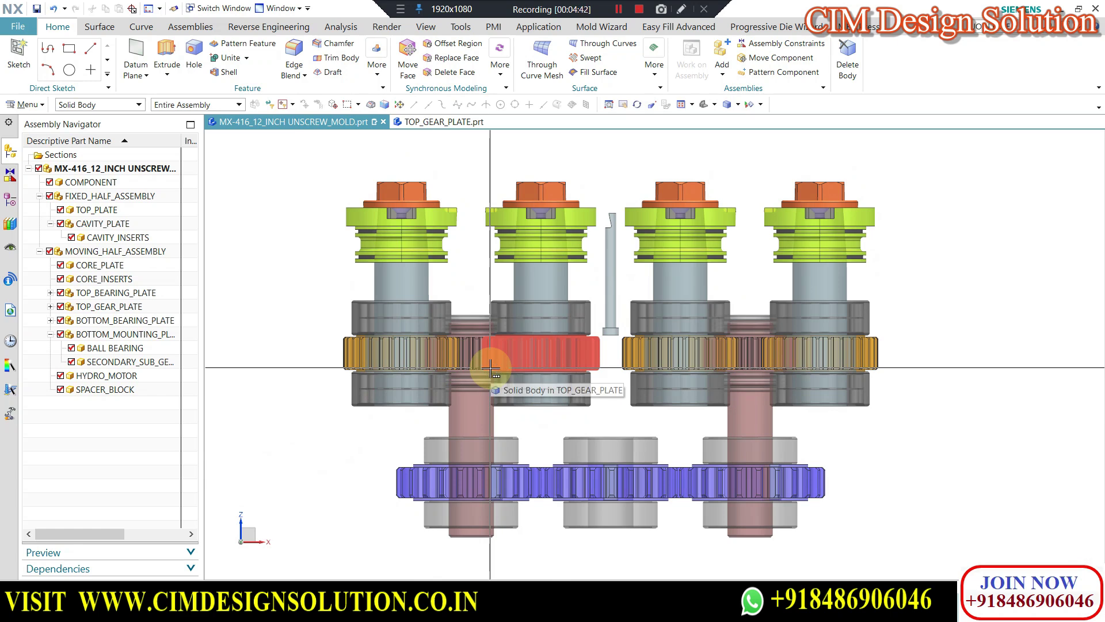
middle_click_drag(481, 366, 385, 374)
scroll(380, 377, "up", 2)
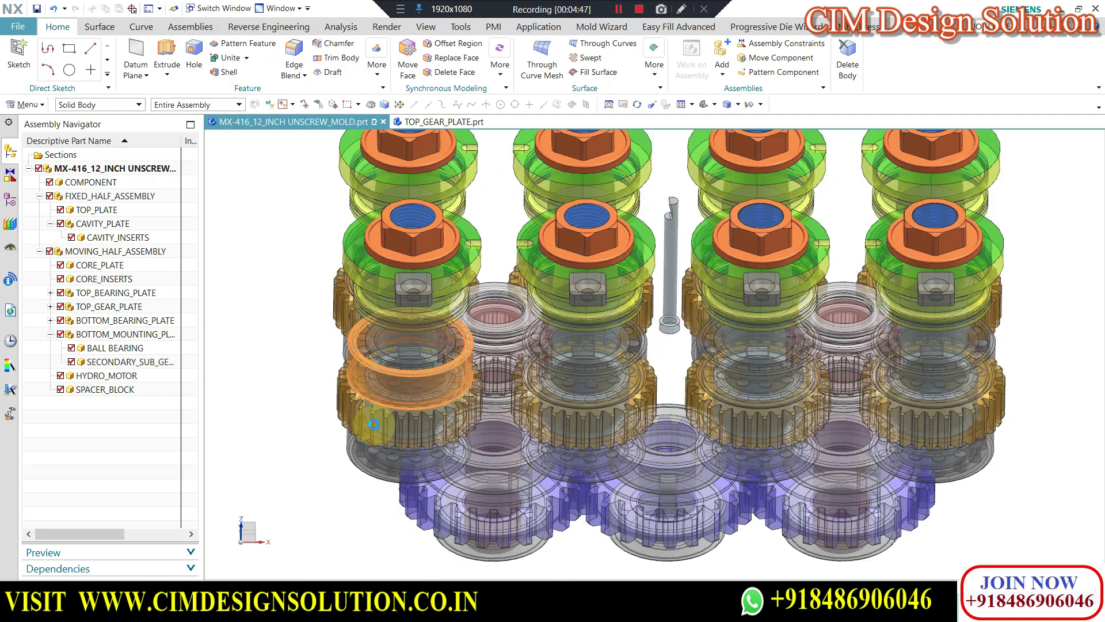
scroll(378, 376, "up", 2)
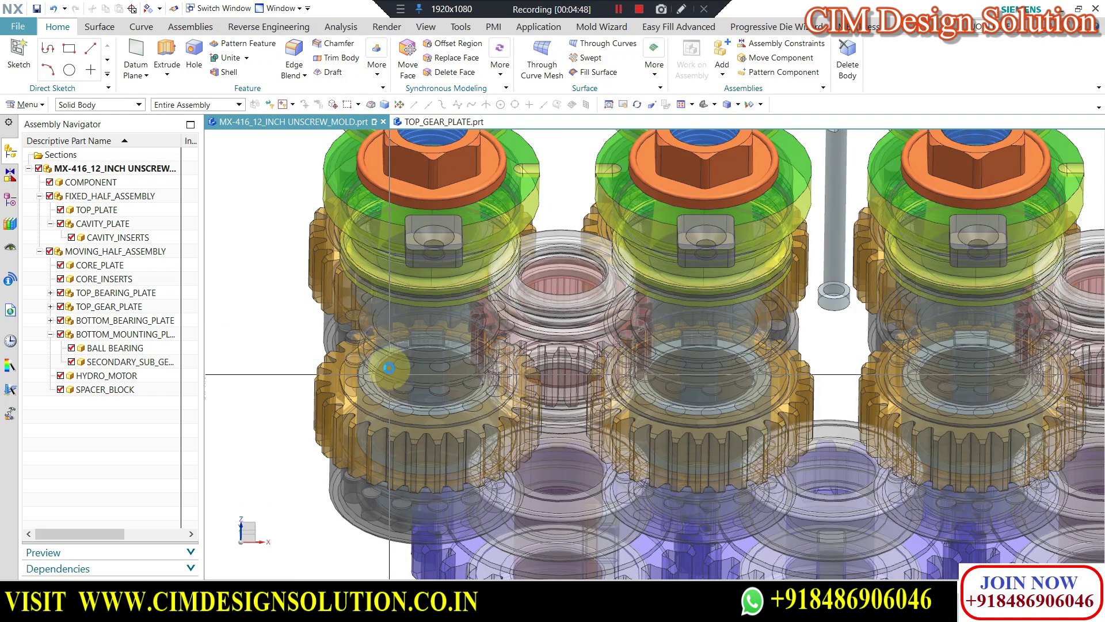
scroll(389, 367, "up", 2)
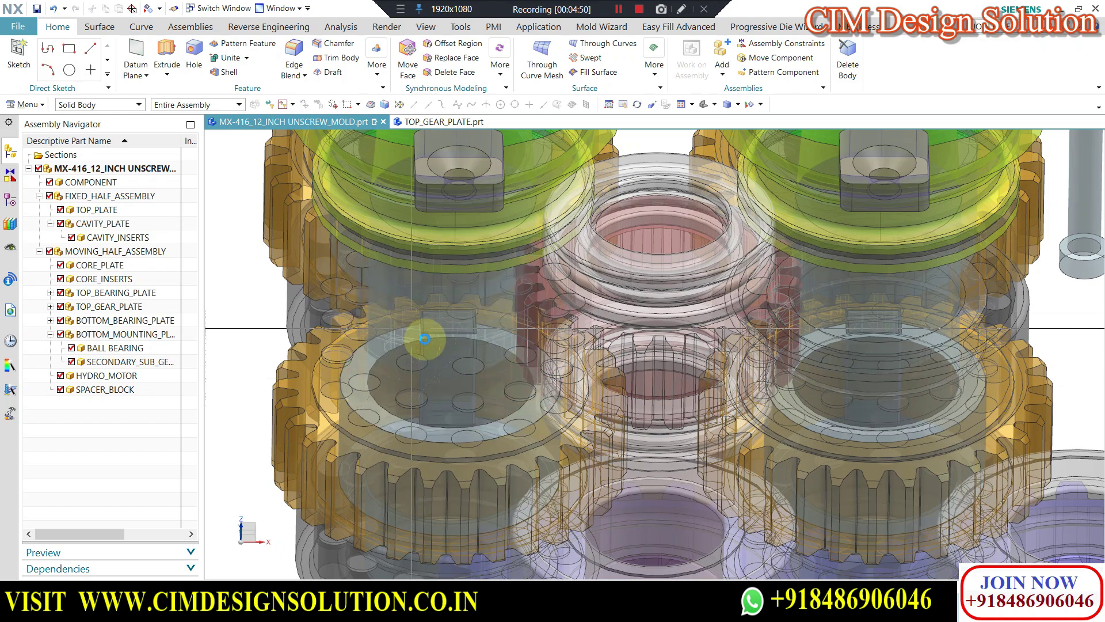
scroll(405, 333, "down", 3)
Examine the thrust bearings and ball bearings on the sub gear shafts relative to the main shaft bearings.
middle_click_drag(404, 333, 516, 381)
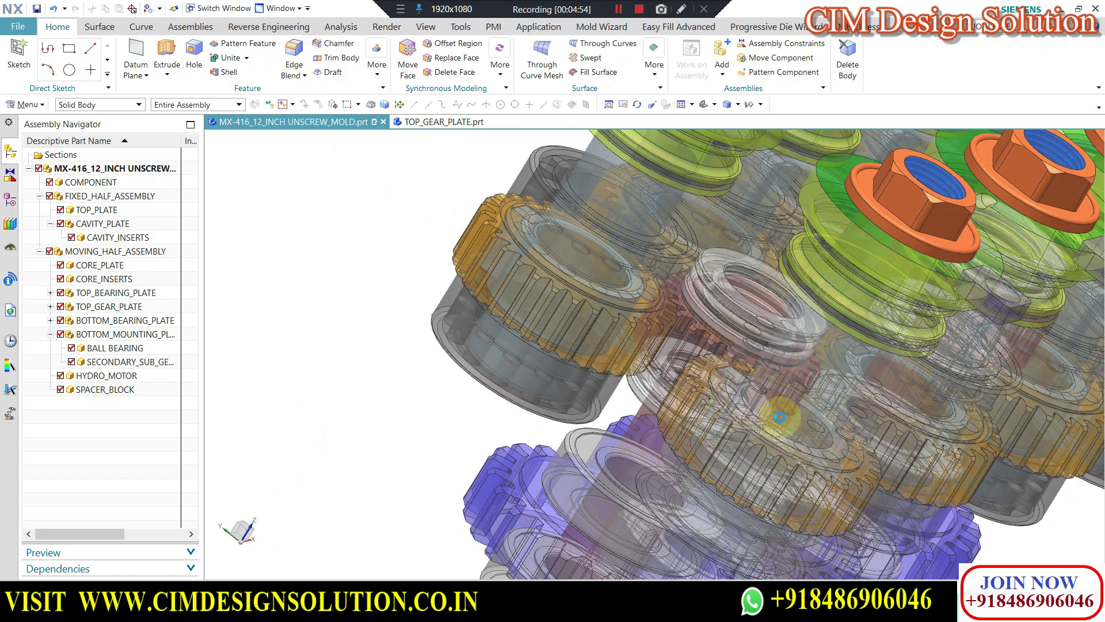
scroll(640, 449, "up", 4)
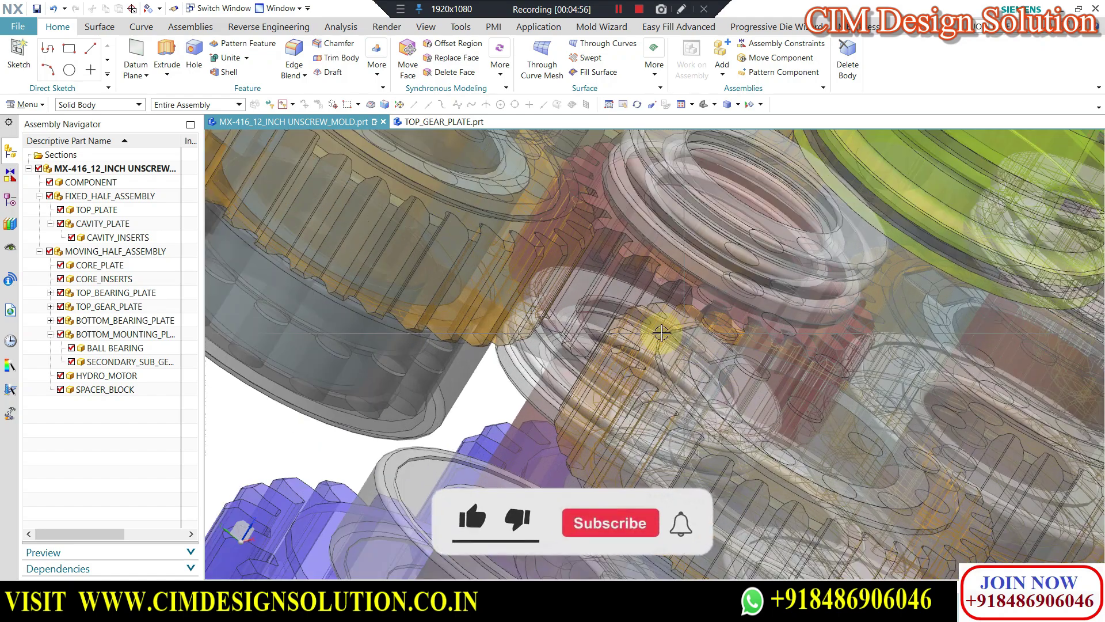
scroll(661, 333, "down", 4)
middle_click_drag(572, 361, 259, 282)
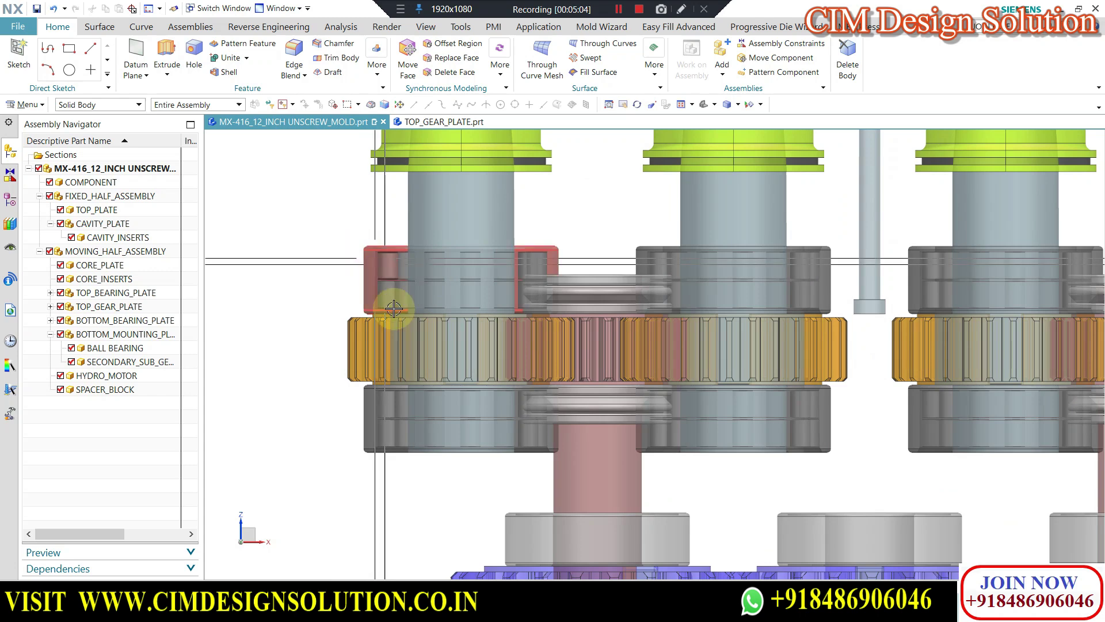
middle_click_drag(409, 289, 536, 257)
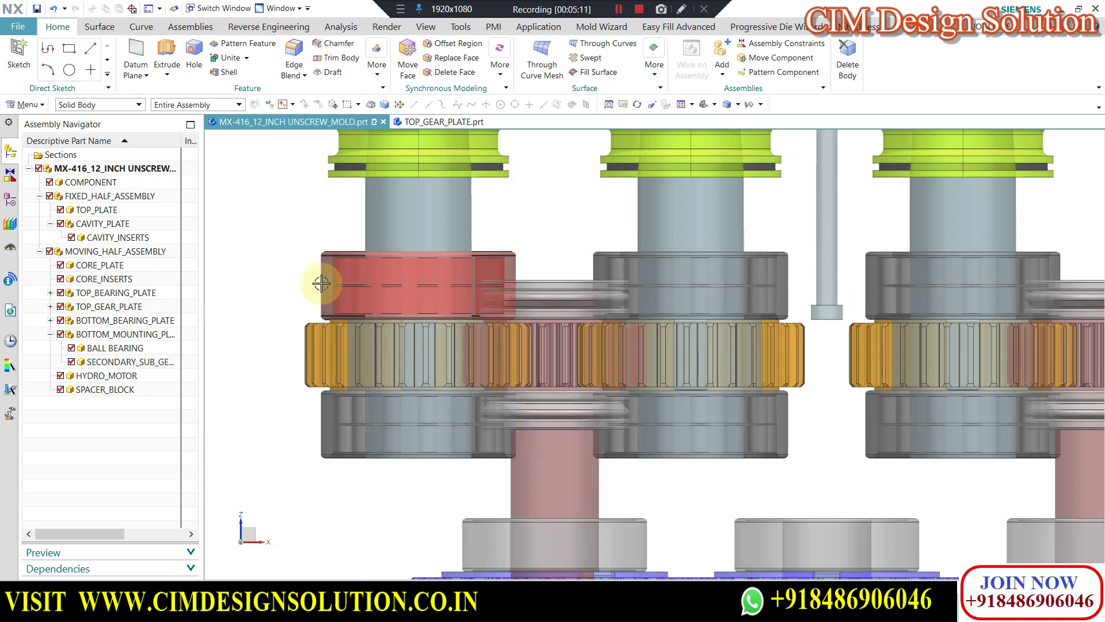
scroll(321, 276, "down", 2)
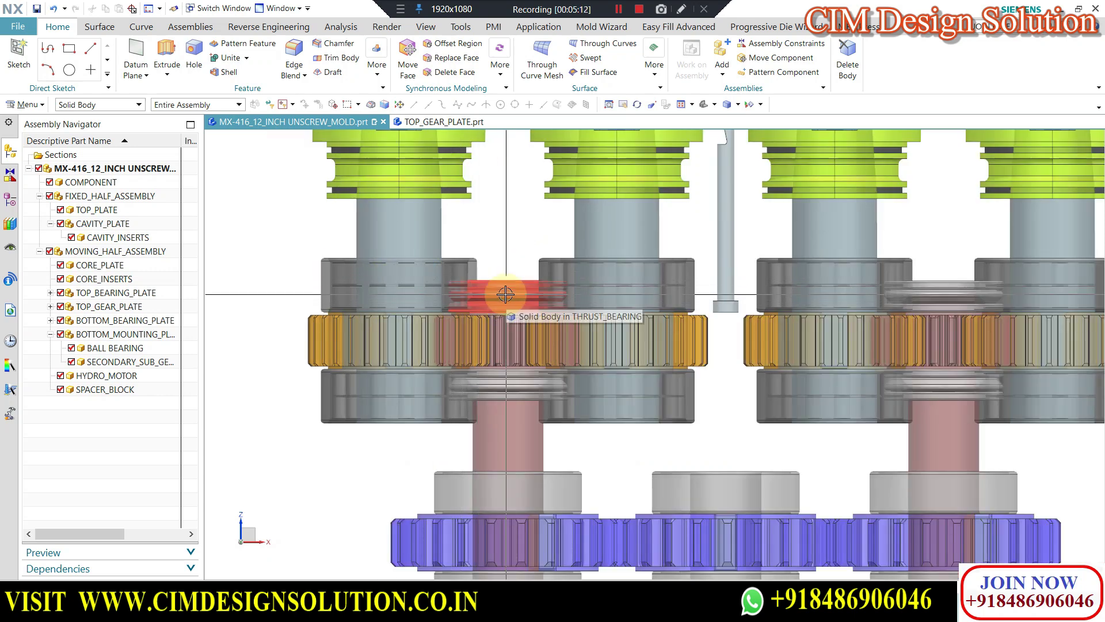
scroll(503, 296, "down", 3)
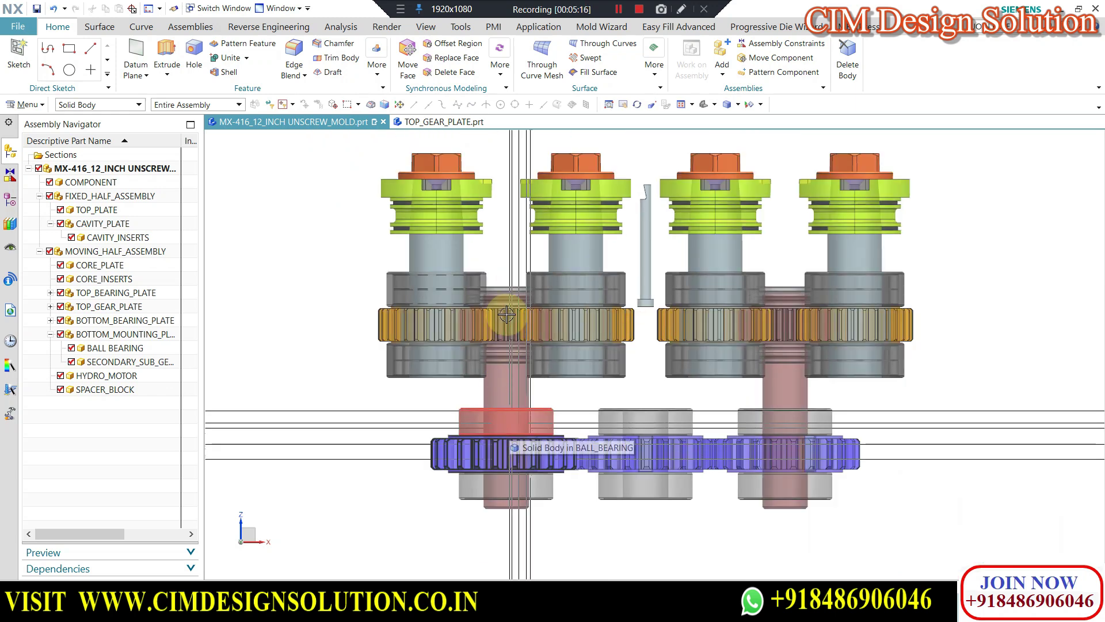
Examine how the sub gear shafts mesh with the orange main shaft gears between their bearings, from the front and slightly tilted.
scroll(508, 343, "up", 2)
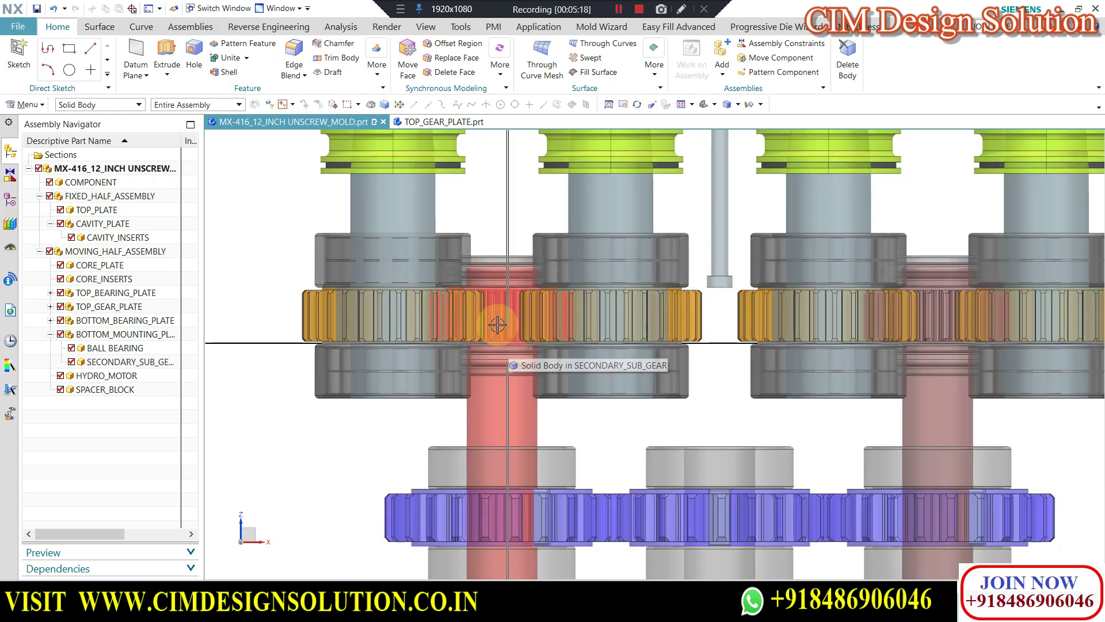
scroll(679, 327, "down", 2)
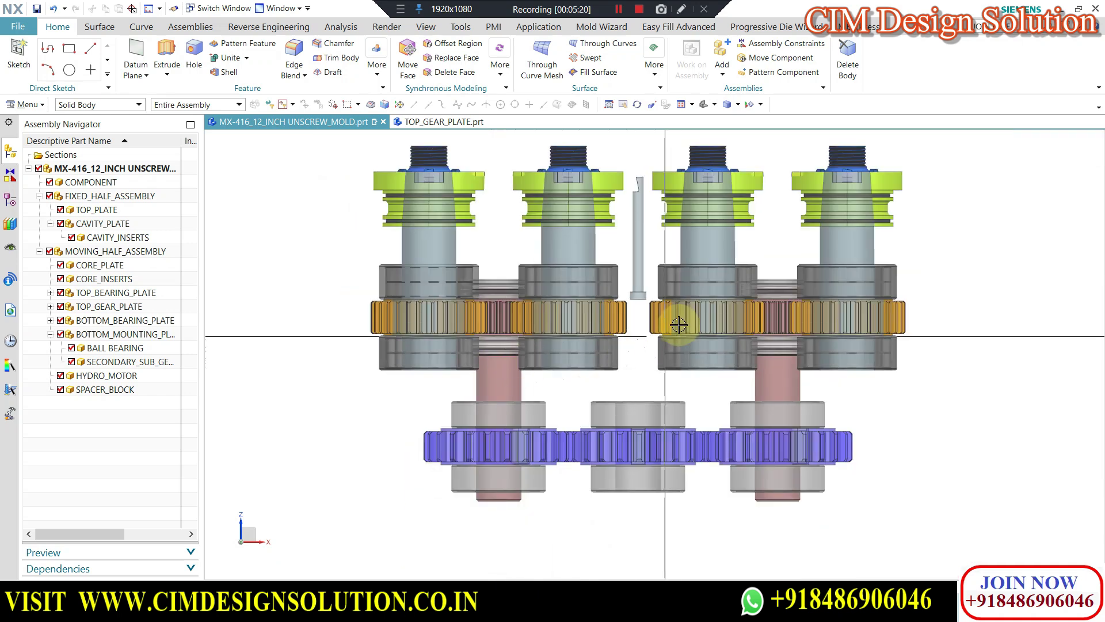
scroll(679, 327, "up", 1)
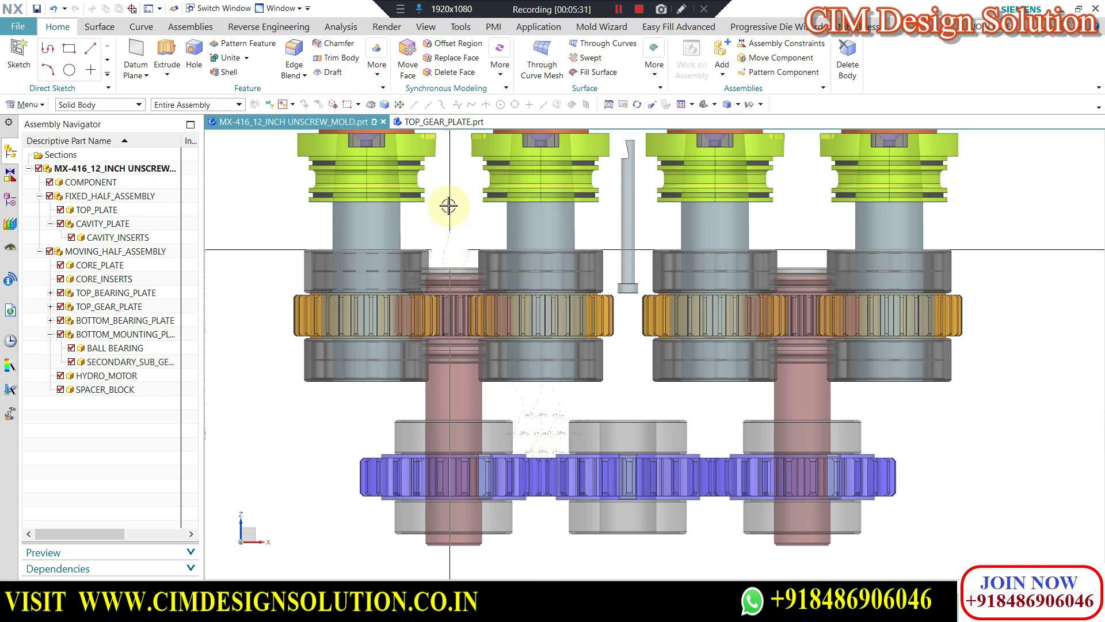
middle_click_drag(448, 328, 447, 230)
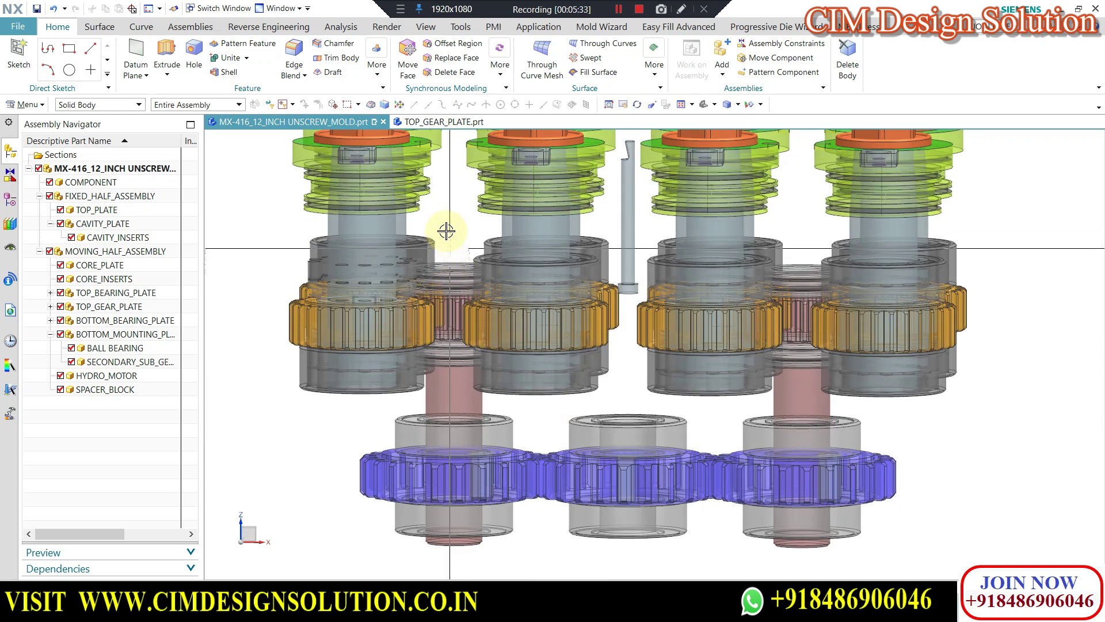
scroll(445, 268, "up", 2)
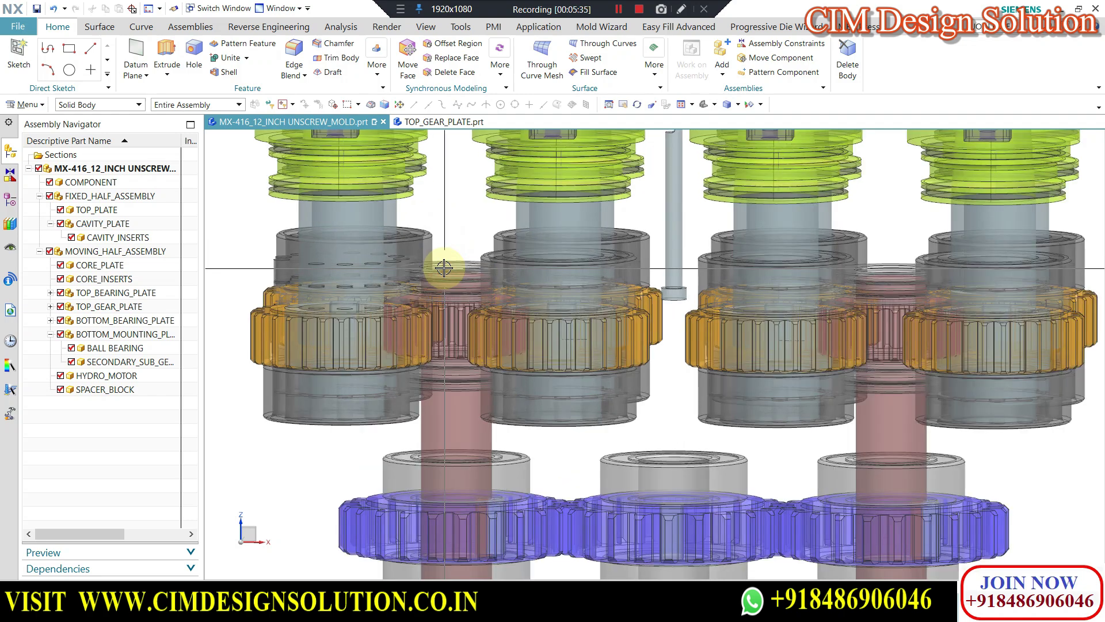
scroll(444, 268, "down", 3)
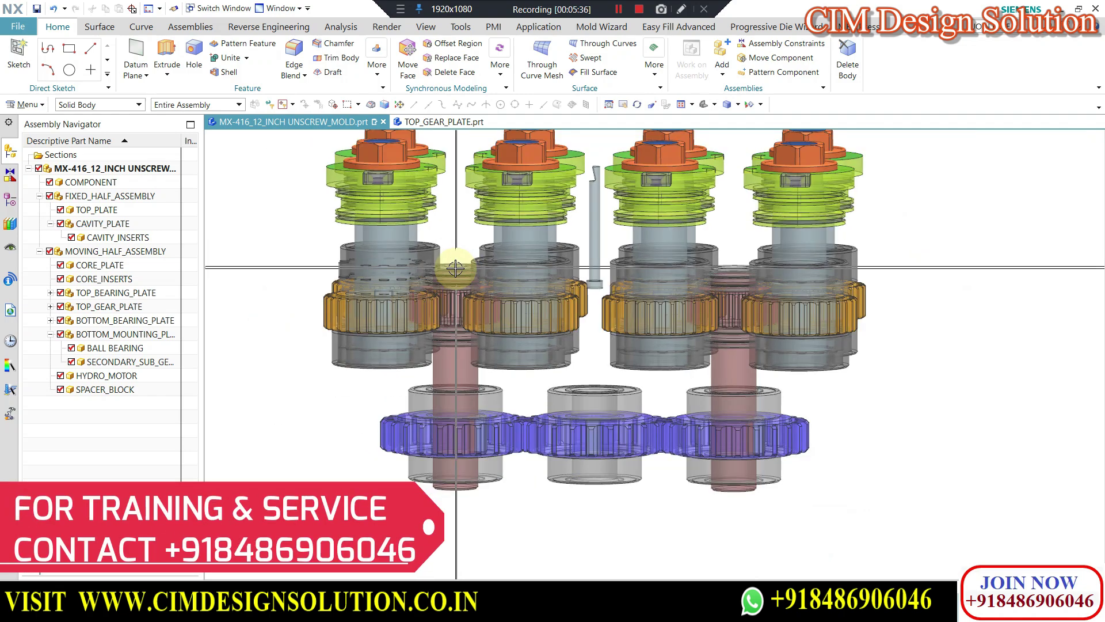
scroll(451, 275, "up", 4)
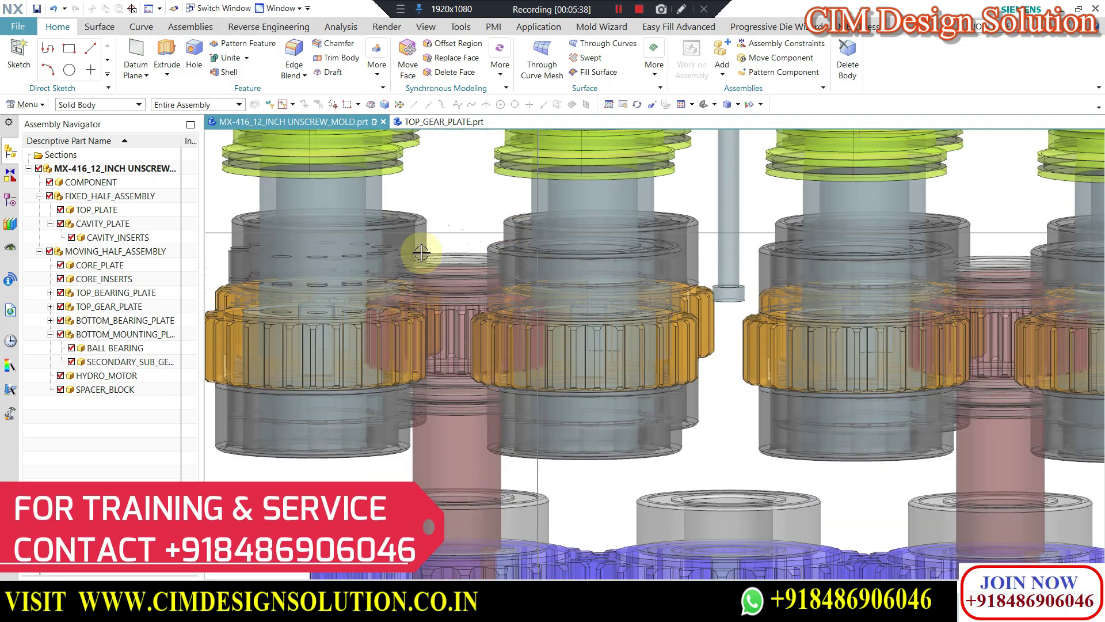
scroll(440, 233, "down", 4)
scroll(550, 382, "up", 1)
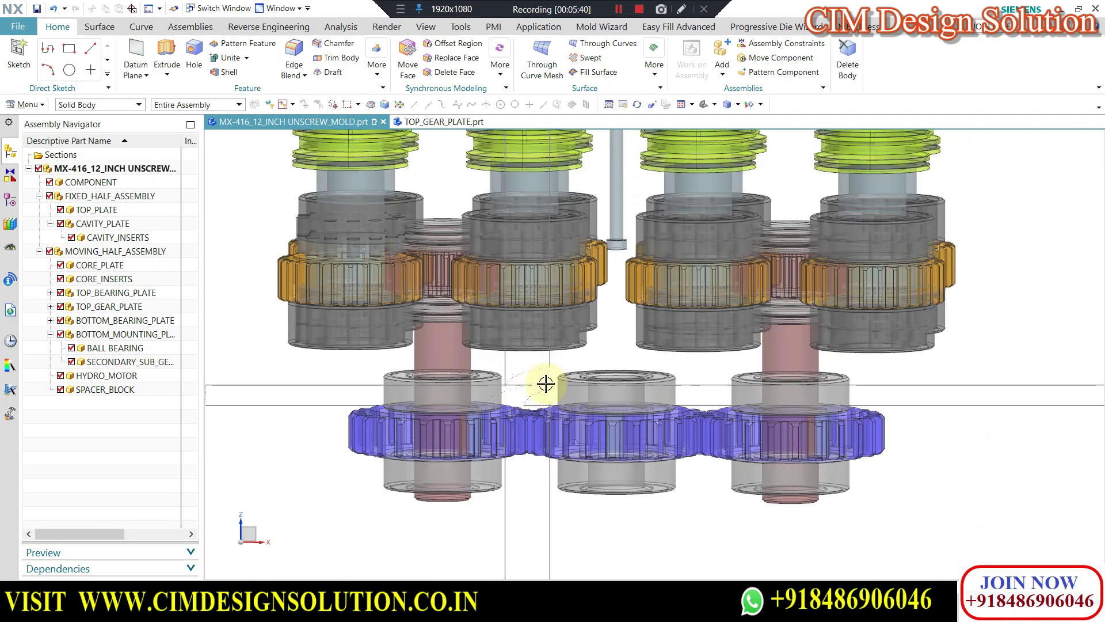
Orient the gear train to an angled view and examine the main shaft gears under the eight cores and the blue secondary gears.
scroll(485, 386, "down", 3)
middle_click_drag(485, 386, 536, 376)
scroll(567, 329, "up", 2)
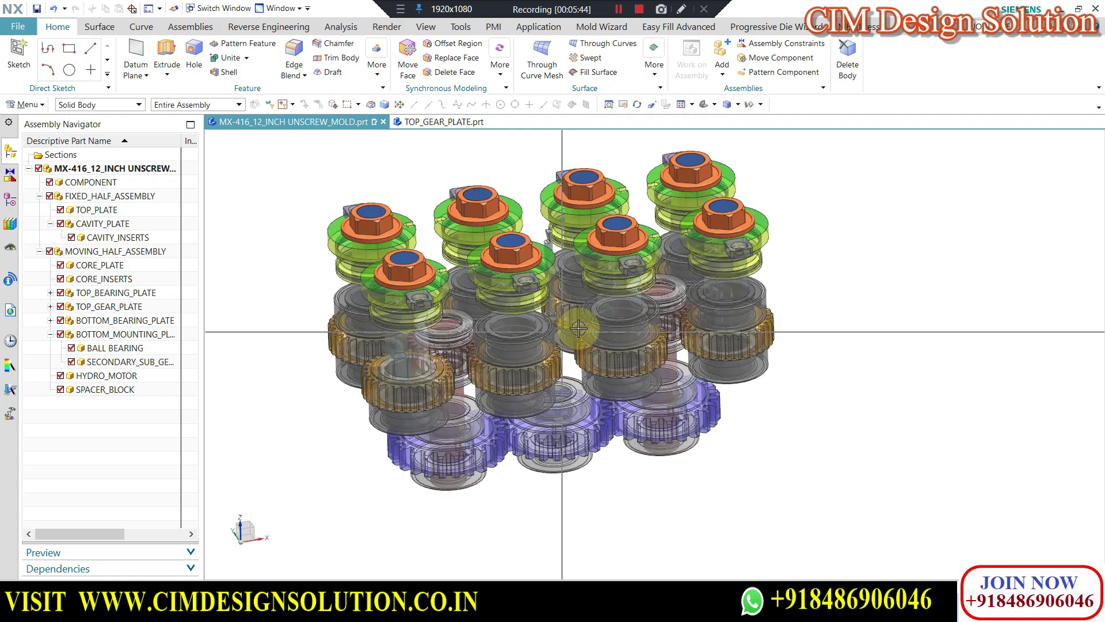
scroll(622, 402, "down", 1)
scroll(595, 302, "up", 2)
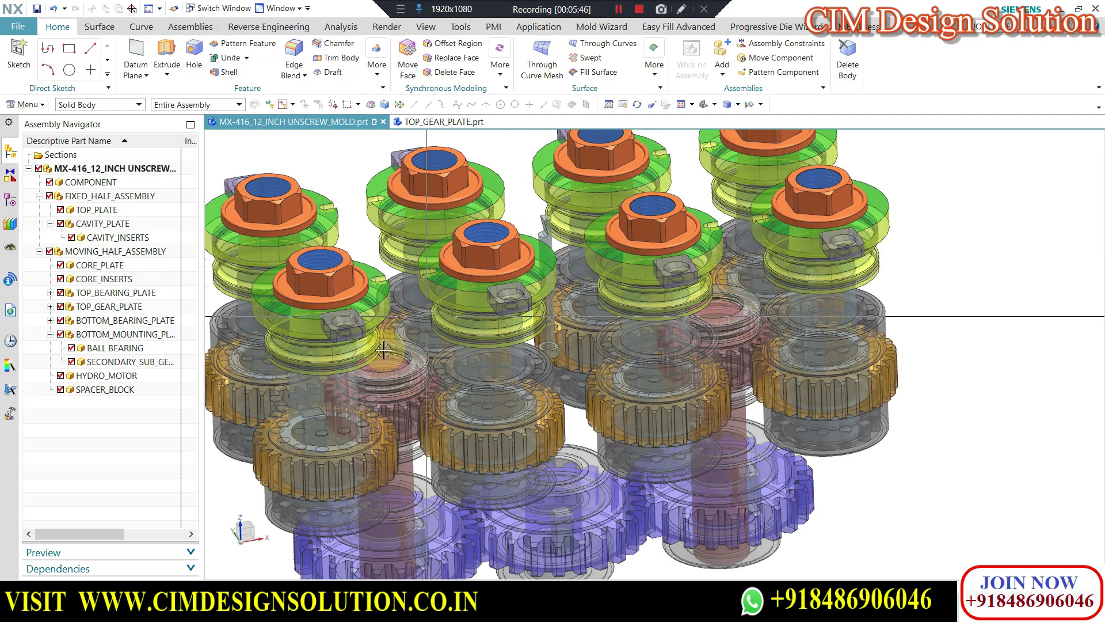
scroll(970, 261, "down", 3)
scroll(863, 299, "up", 4)
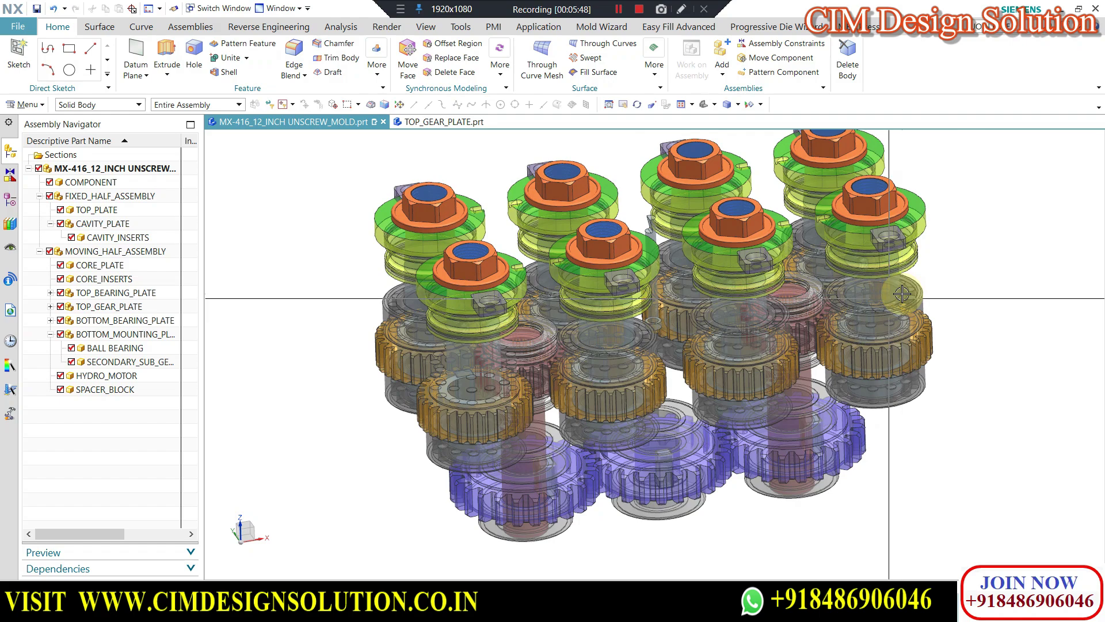
scroll(652, 386, "down", 2)
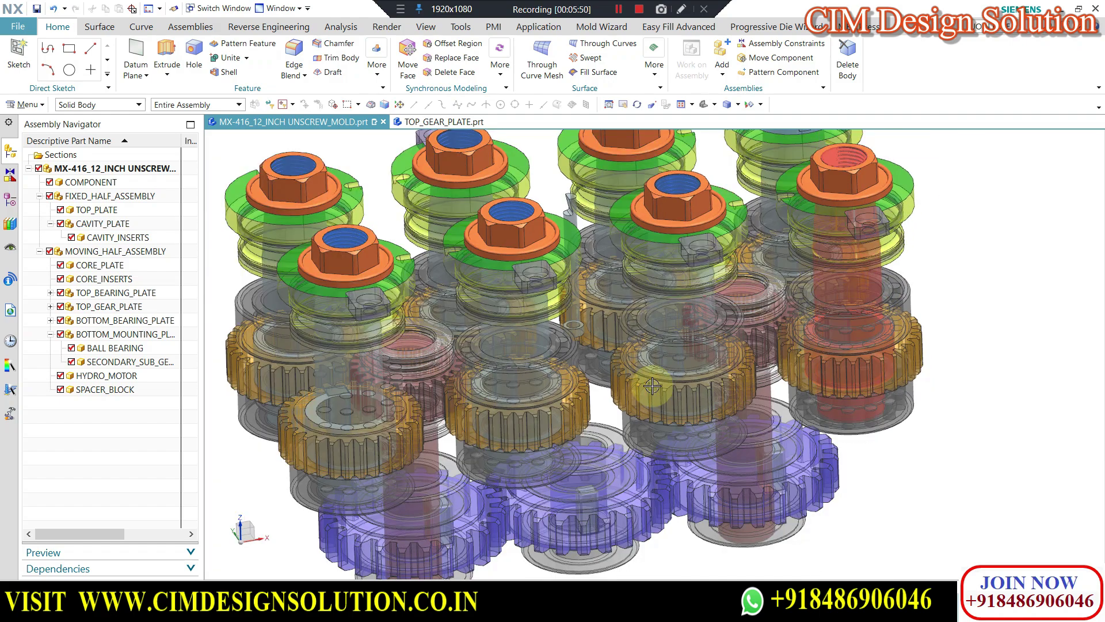
Orient the gear train to the front view and compare the main shaft gear layout with an angled close-up.
key("ctrl+alt+f")
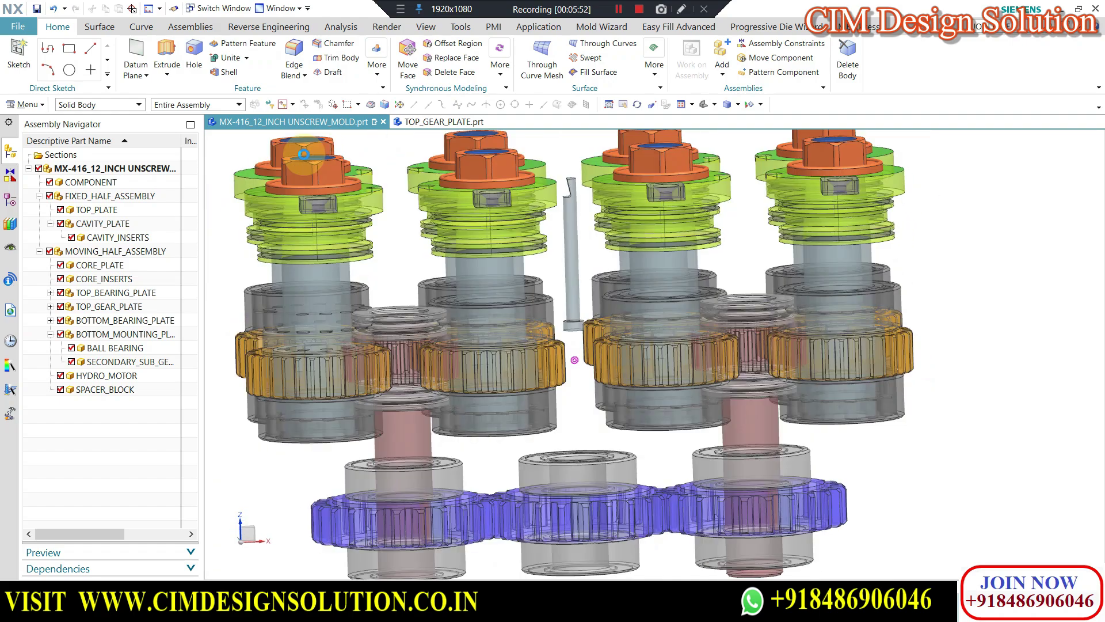
scroll(613, 326, "down", 2)
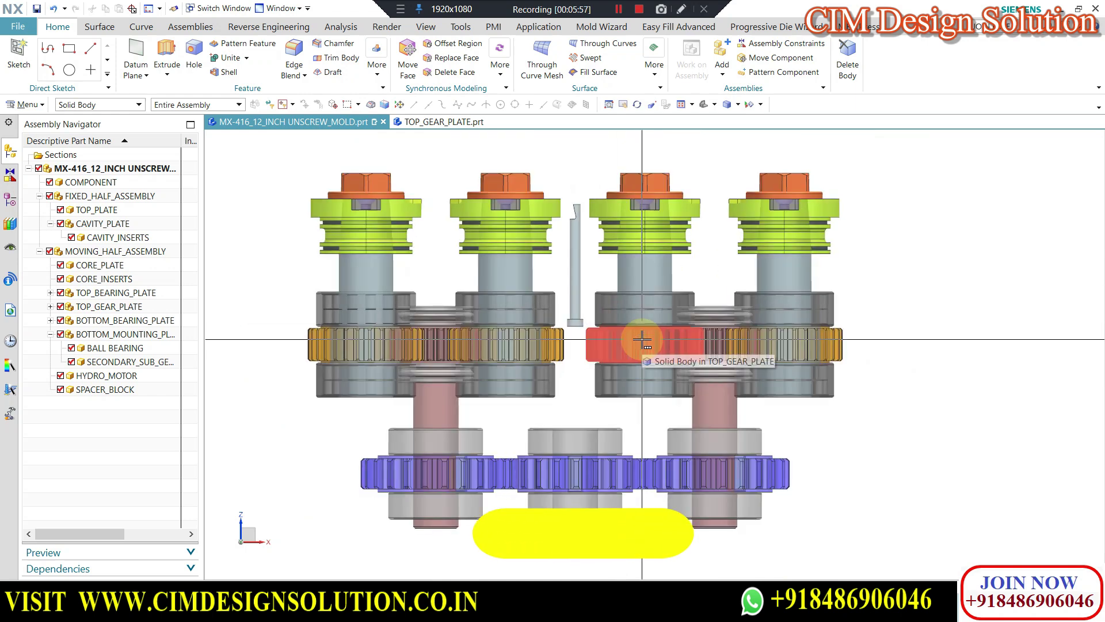
middle_click_drag(572, 292, 676, 269)
scroll(628, 419, "up", 3)
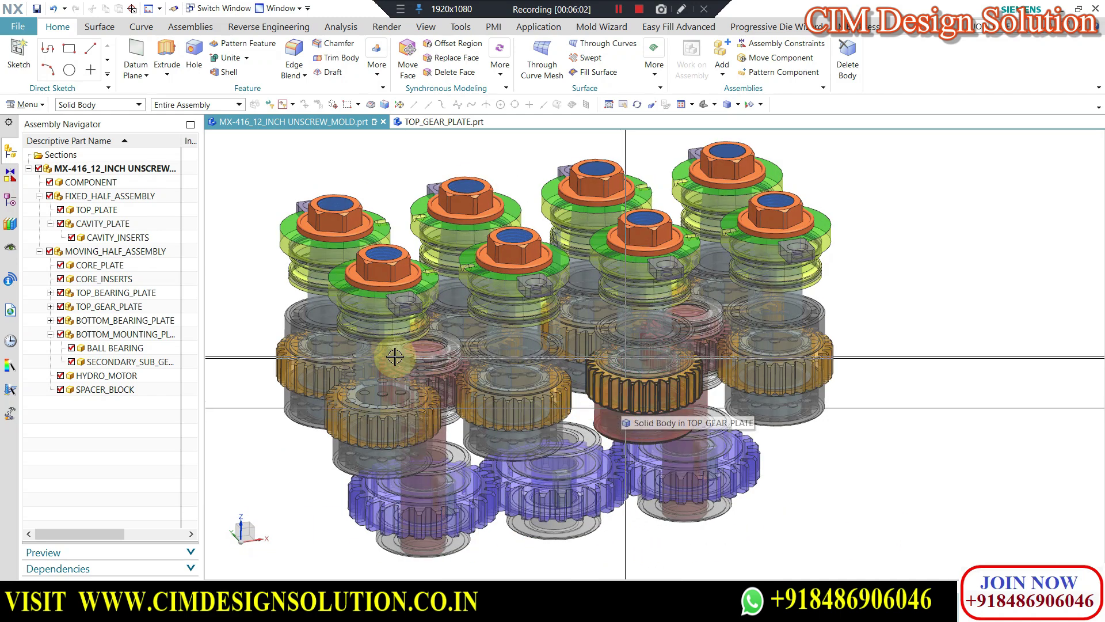
scroll(633, 374, "up", 2)
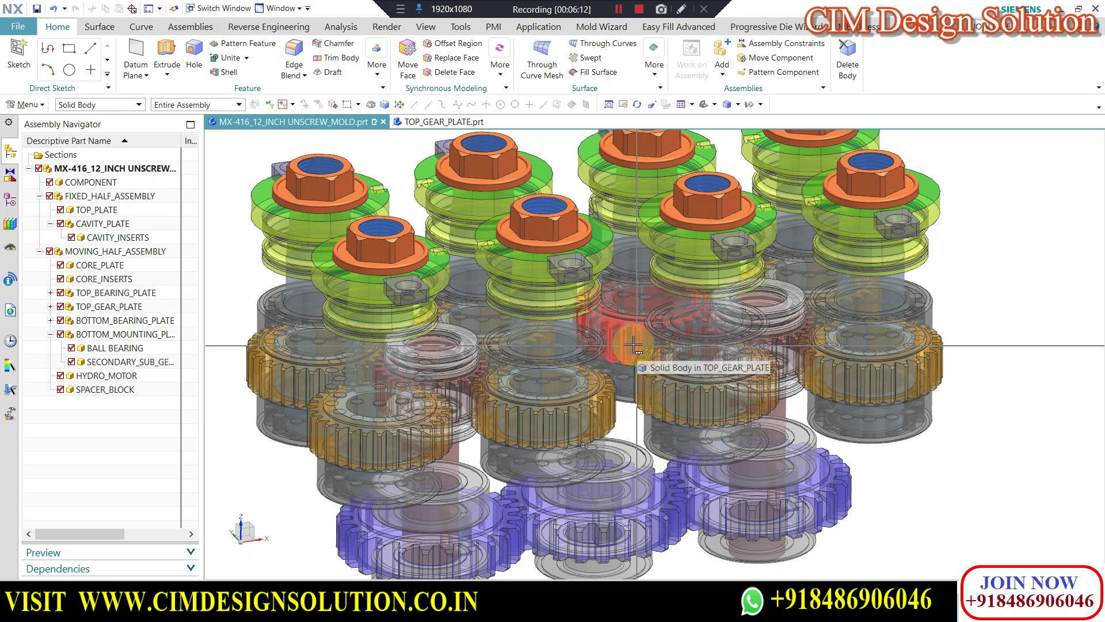
scroll(633, 344, "down", 3)
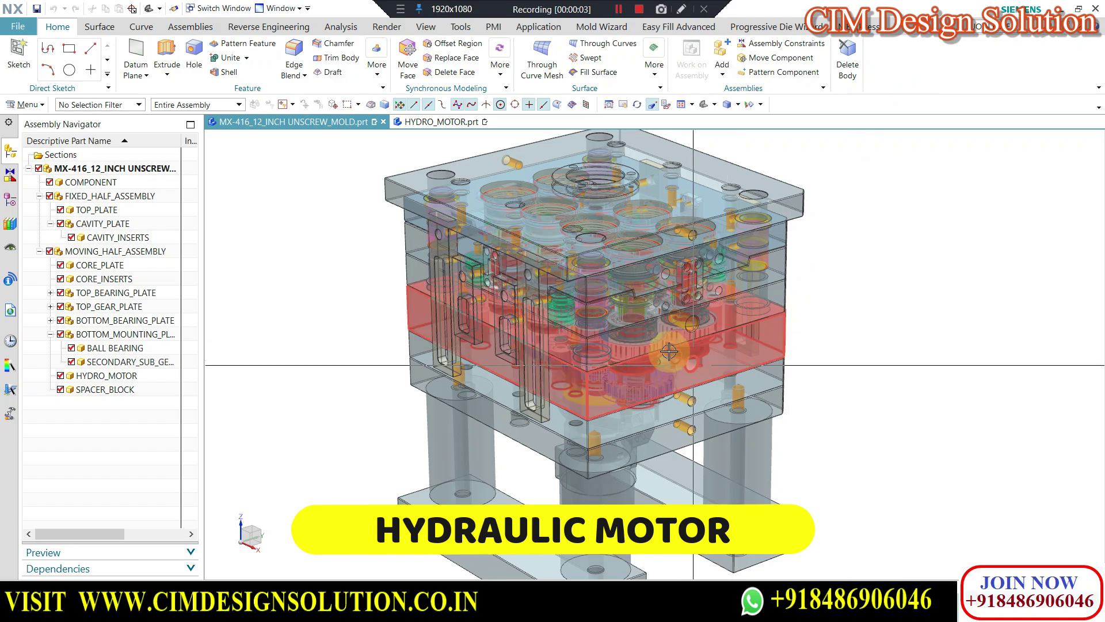
Switch from the full mold to the HYDRO_MOTOR part and examine its keyed shaft, mounting flange and body.
middle_click_drag(669, 351, 661, 496)
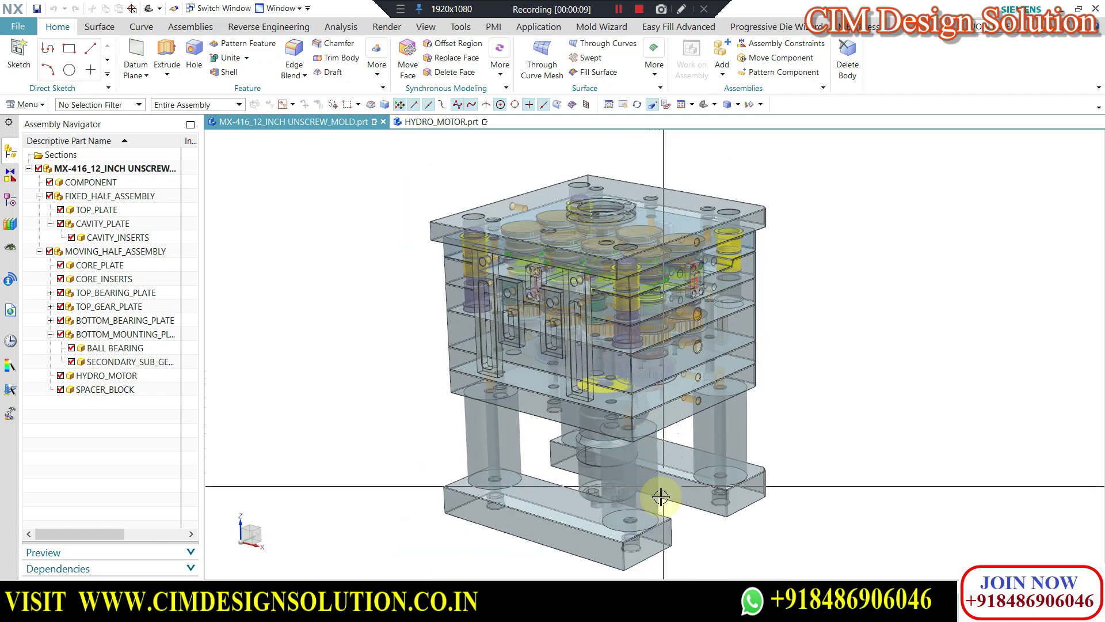
left_click(661, 496)
left_click(423, 123)
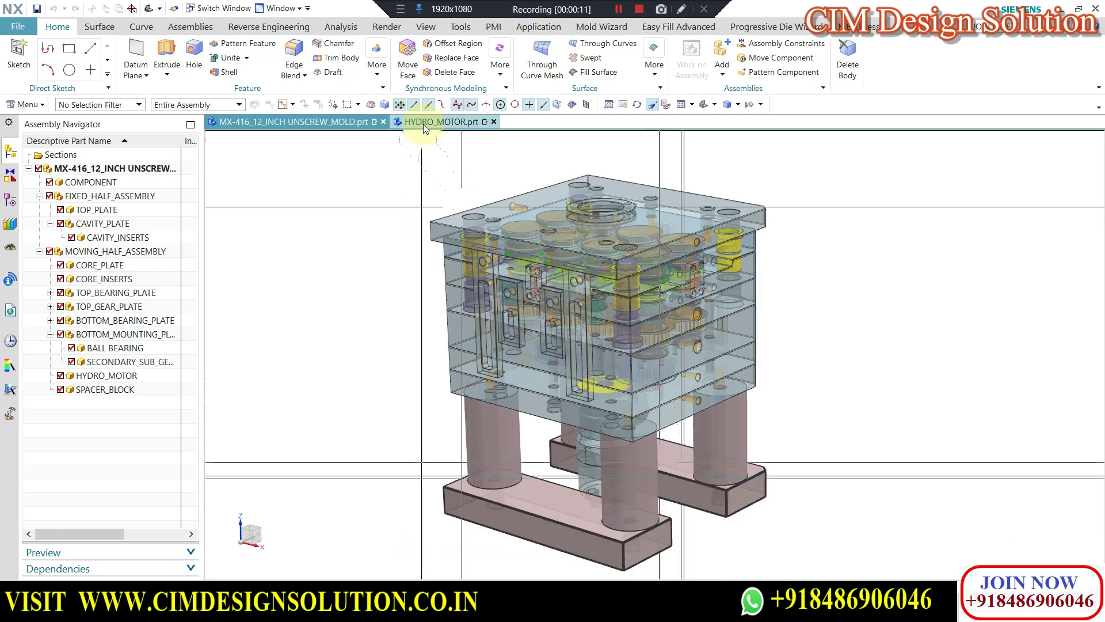
left_click(660, 360)
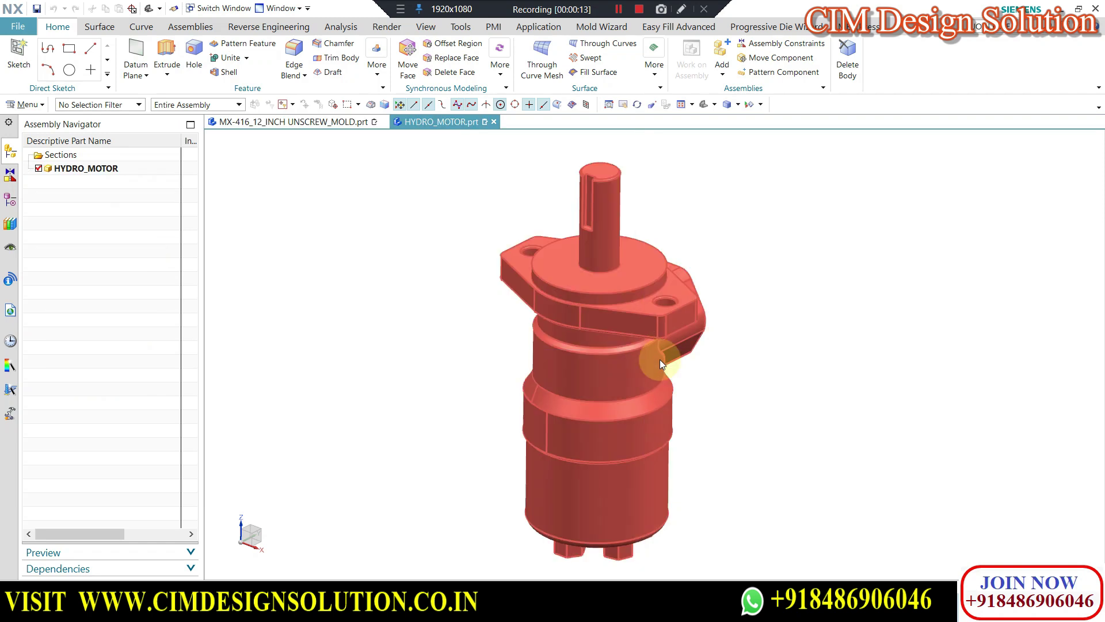
key("Escape")
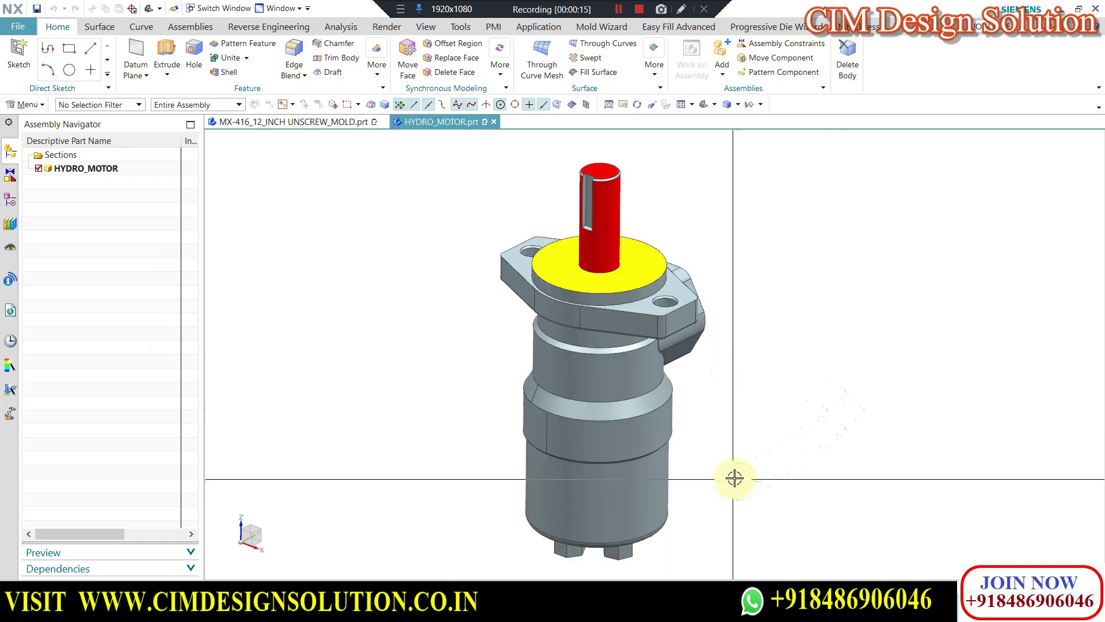
middle_click_drag(745, 376, 635, 383)
scroll(653, 382, "up", 1)
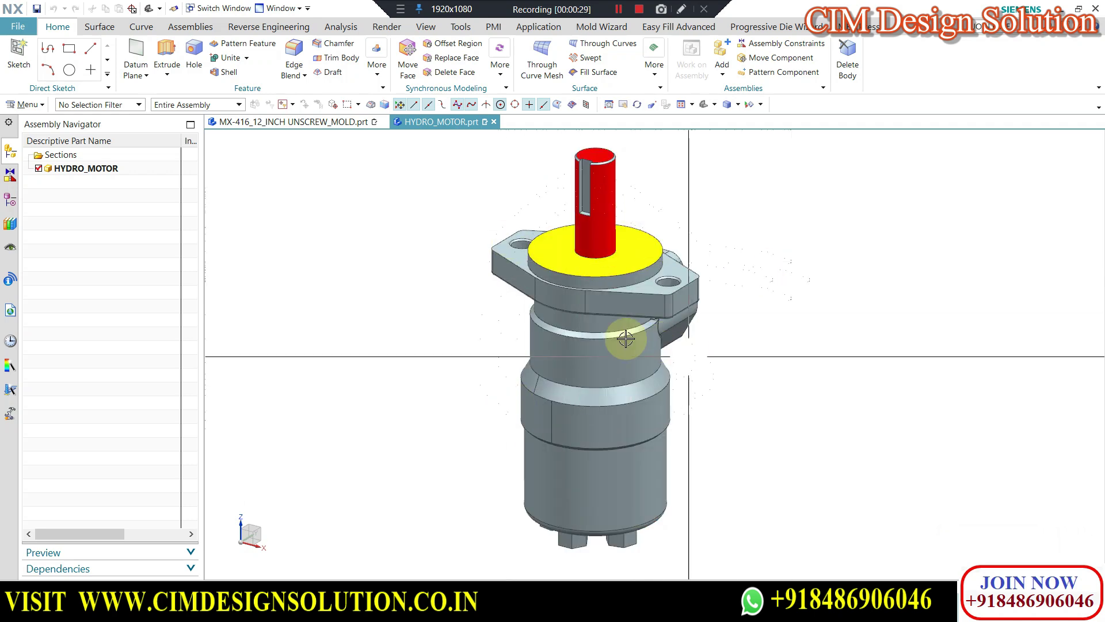
Return to the MX-416 mold assembly and examine how the hydraulic motor sits between the spacer blocks.
left_click(275, 122)
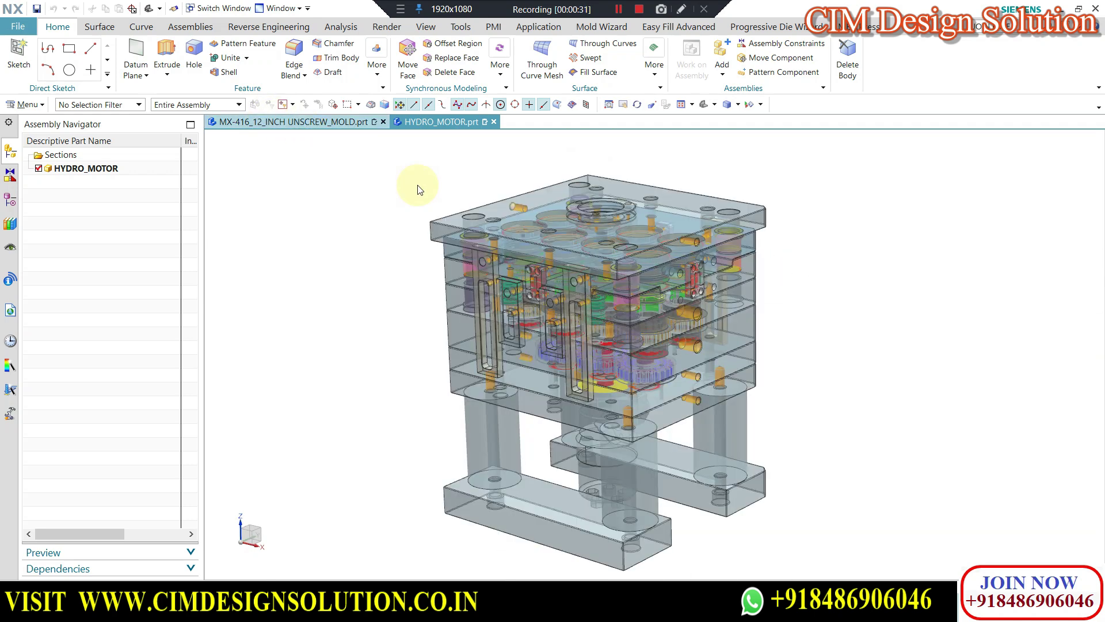
middle_click_drag(645, 425, 556, 379)
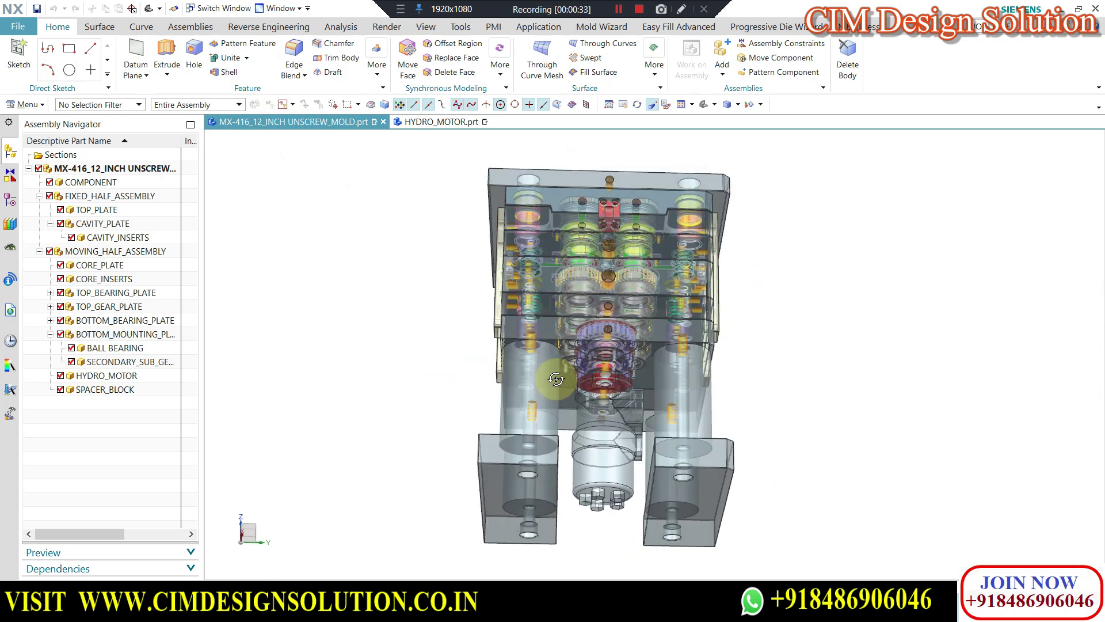
scroll(601, 440, "up", 1)
middle_click_drag(610, 438, 628, 420)
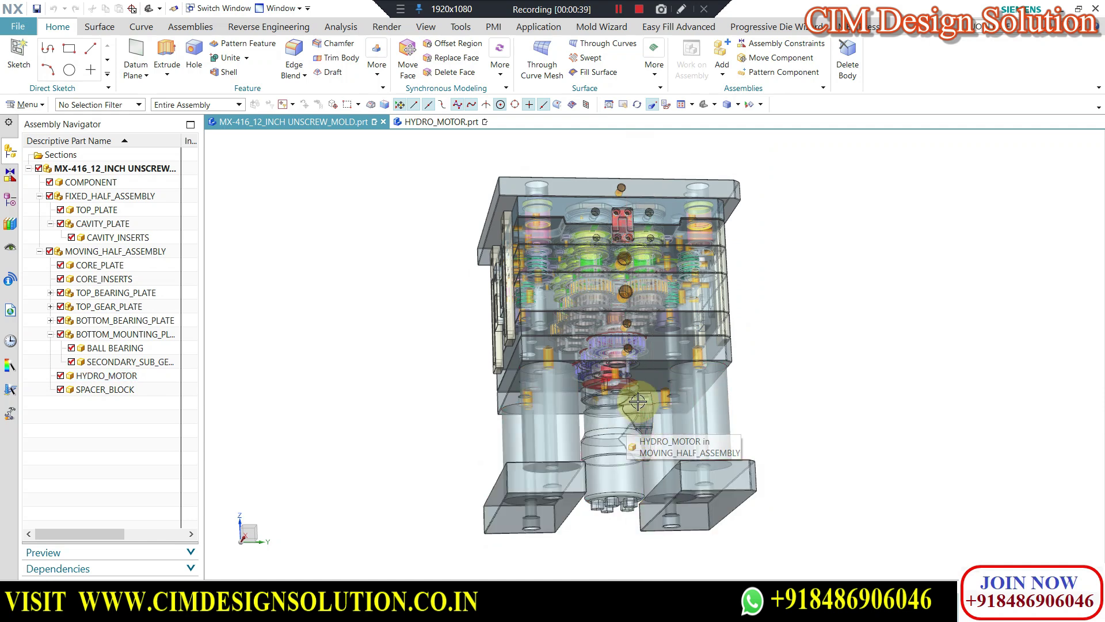
scroll(687, 349, "up", 1)
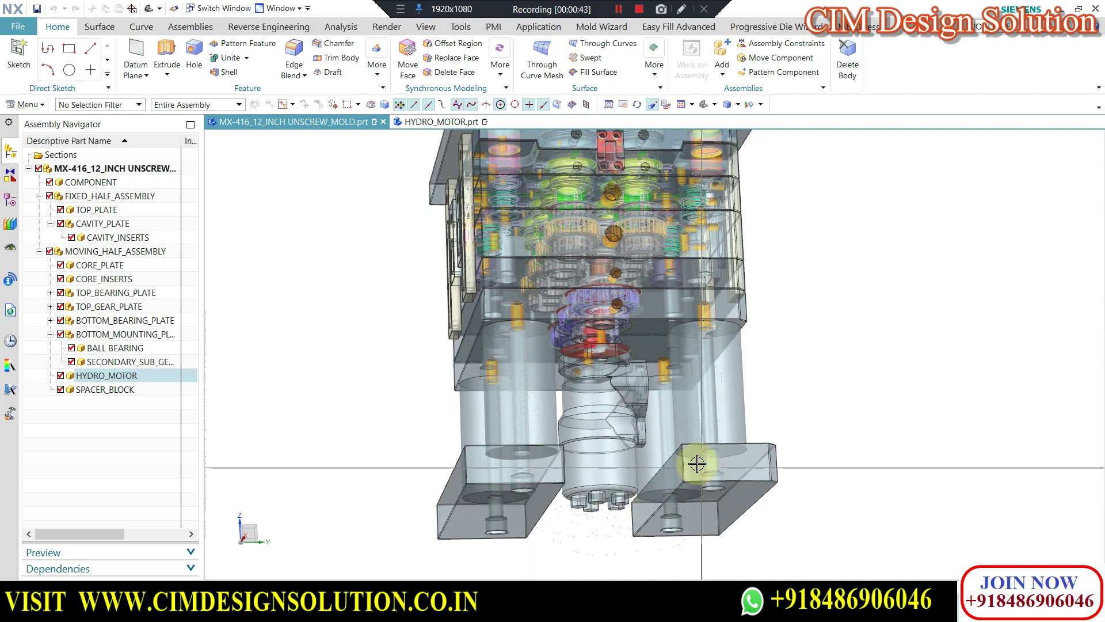
middle_click_drag(699, 463, 693, 427)
scroll(649, 436, "up", 1)
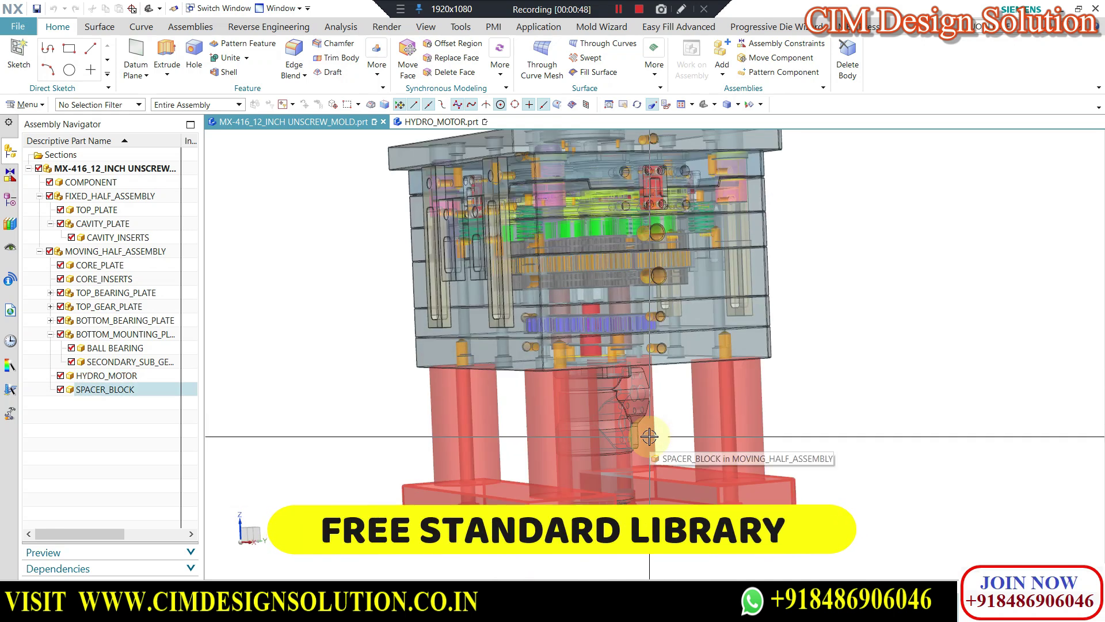
Examine the hydraulic motor's mounting beneath the bottom mounting plate from below and from the sides.
left_click(622, 10)
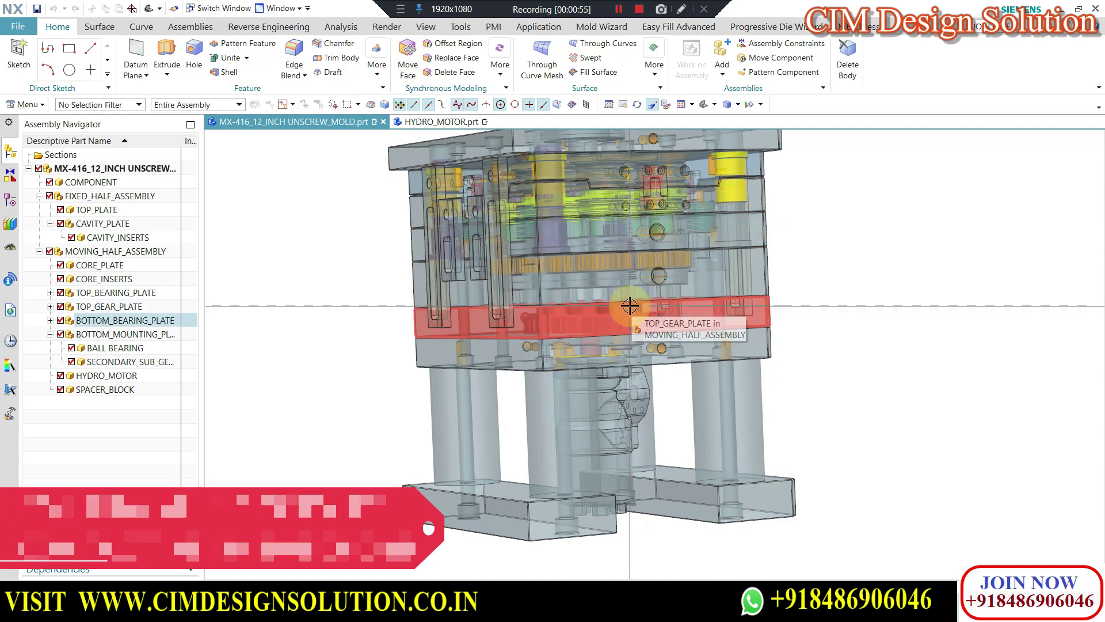
mouse_move(625, 330)
middle_mouse_down()
mouse_move(649, 312)
mouse_move(641, 317)
middle_mouse_up()
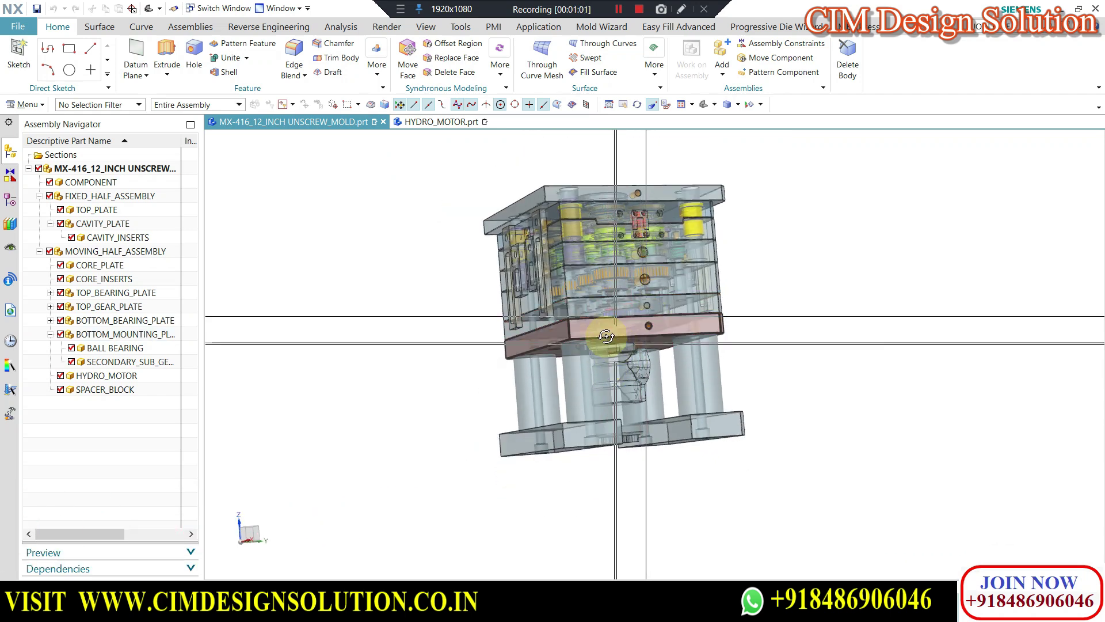
middle_click_drag(639, 343, 613, 348)
scroll(612, 348, "up", 3)
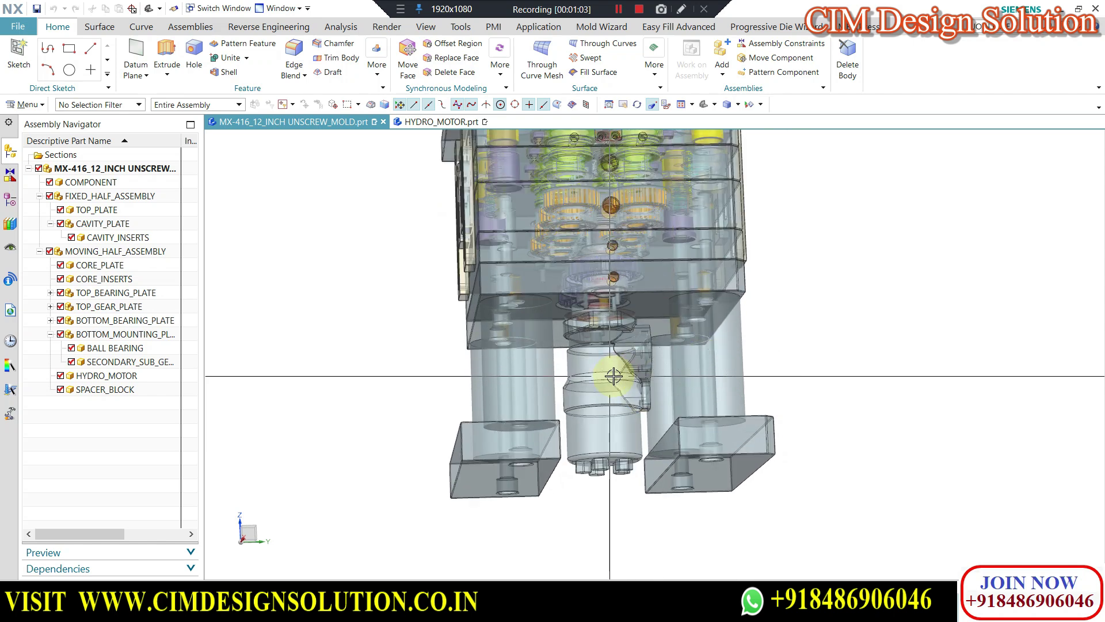
middle_click_drag(615, 376, 625, 377)
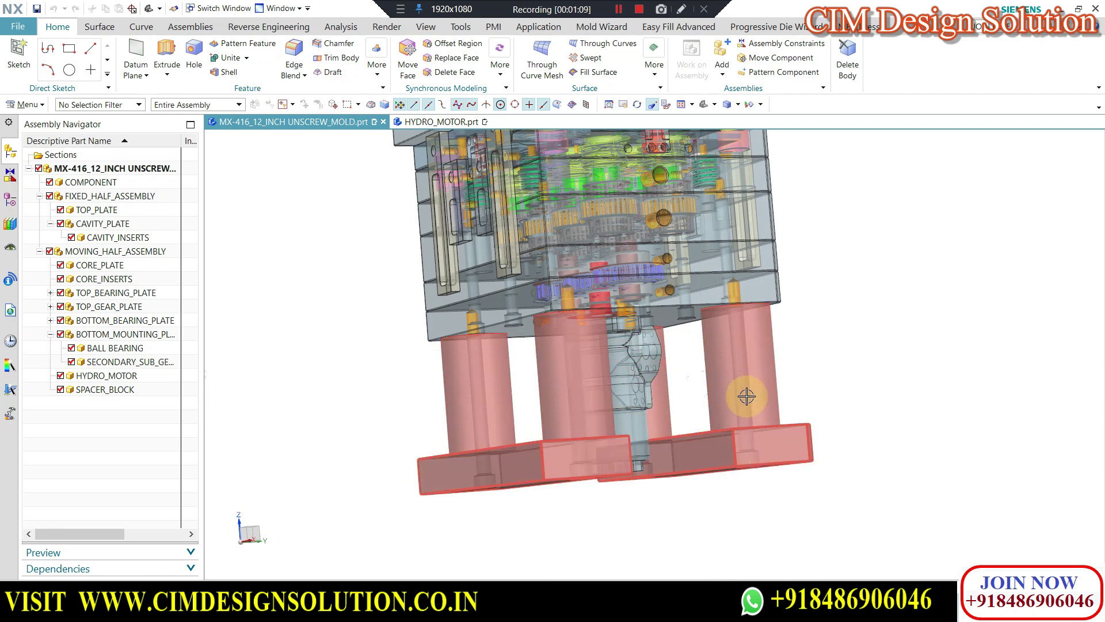
middle_click_drag(719, 371, 637, 370)
Check the HYDRO_MOTOR part again, then examine in the mold assembly's side view how the motor shaft reaches the secondary gear.
left_click(429, 122)
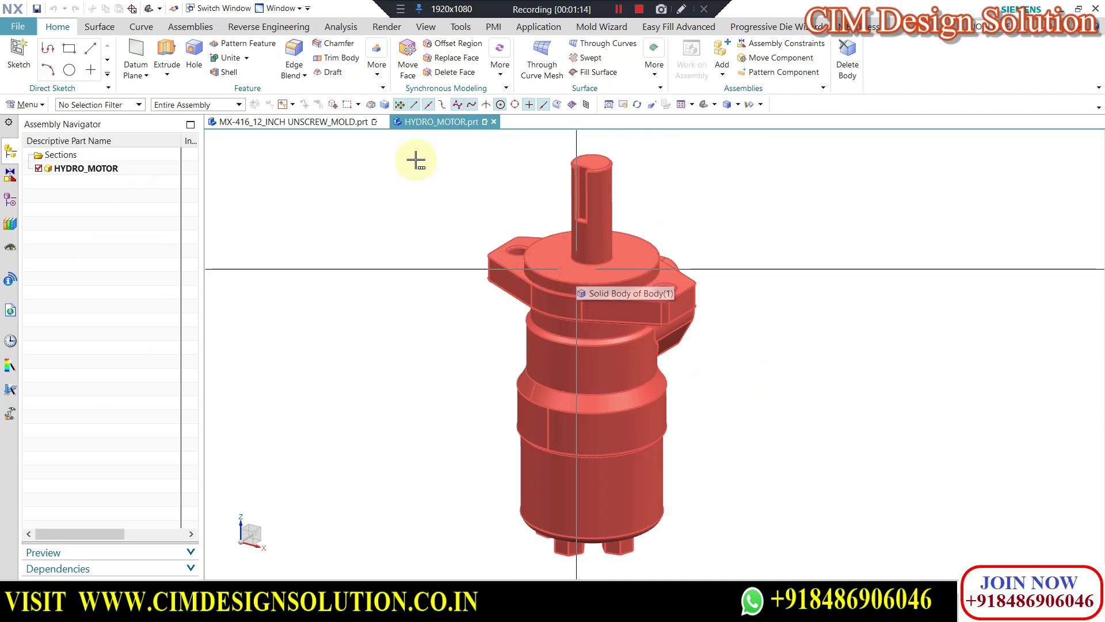
left_click(295, 122)
middle_click_drag(620, 353, 643, 358)
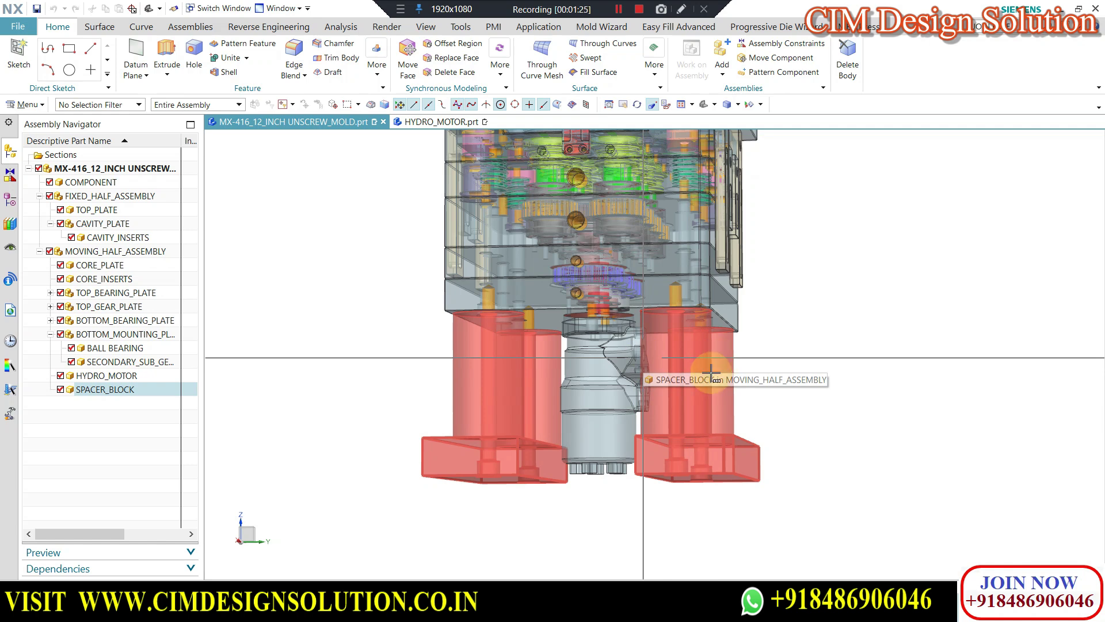
scroll(576, 409, "up", 2)
middle_click_drag(1017, 381, 607, 385)
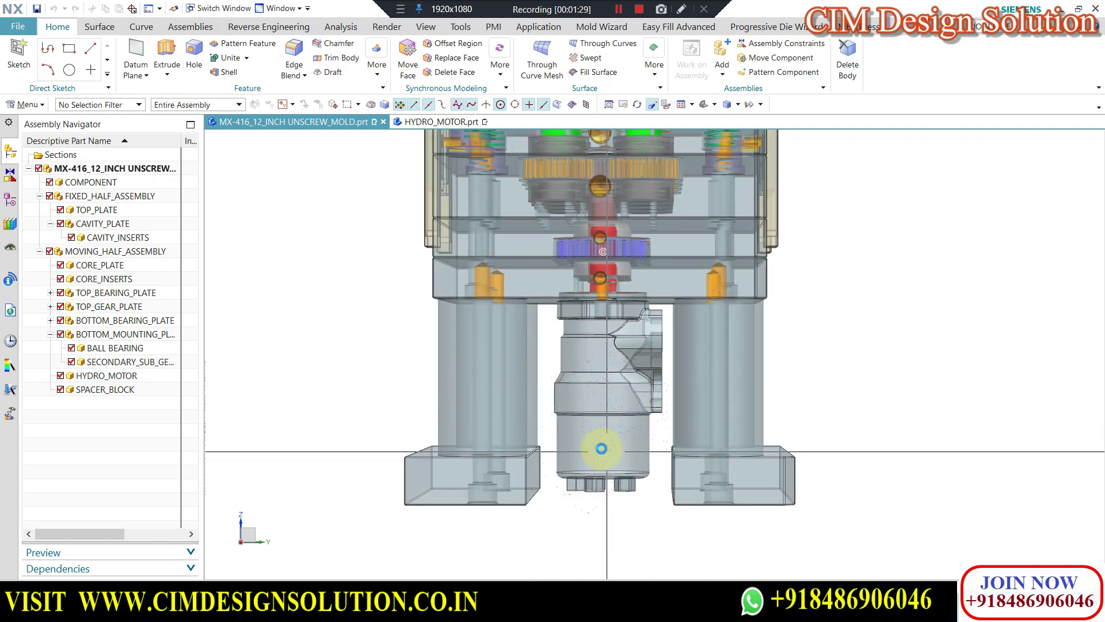
scroll(601, 448, "up", 1)
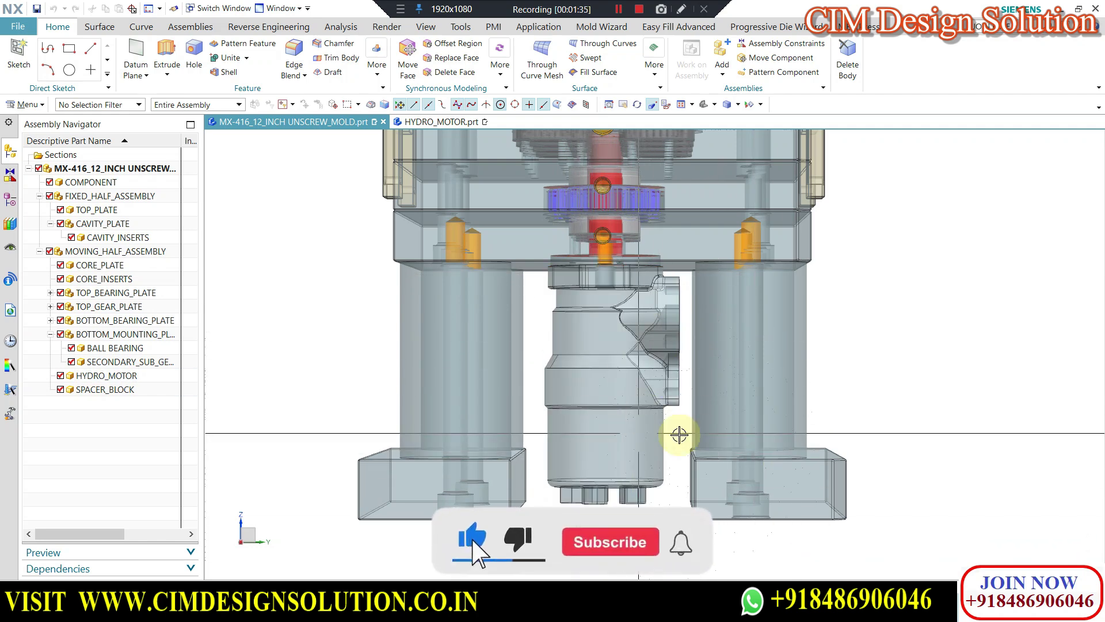
Examine the hydraulic motor between the spacer blocks from the side, and its place under the gear stack in the full mold.
scroll(678, 369, "down", 1)
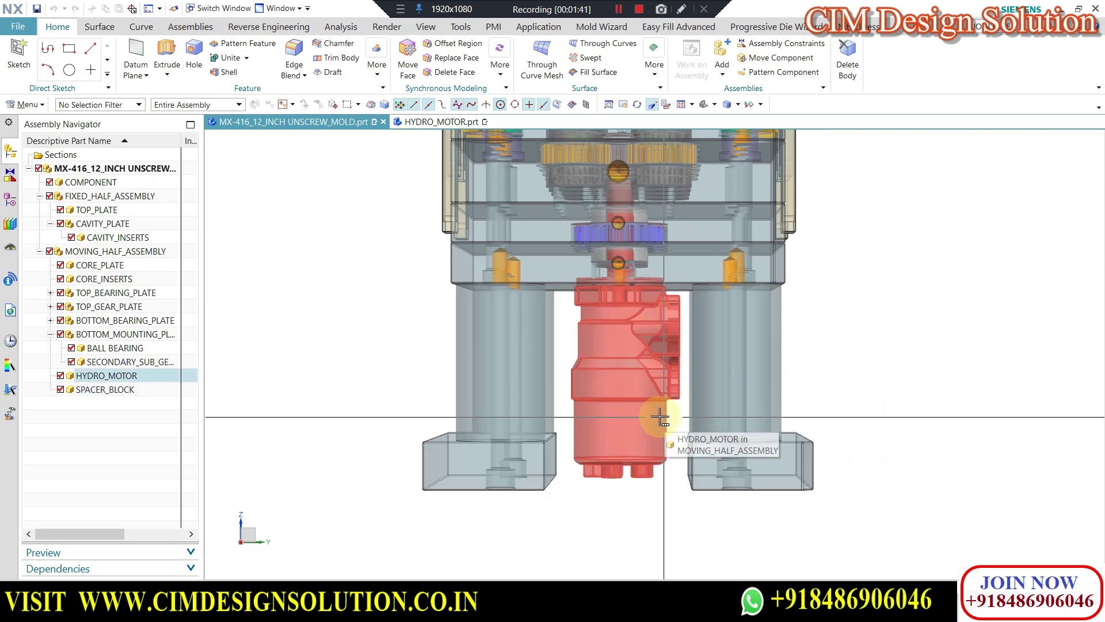
middle_click_drag(660, 417, 646, 380)
scroll(654, 377, "down", 1)
scroll(654, 378, "up", 1)
key("F8")
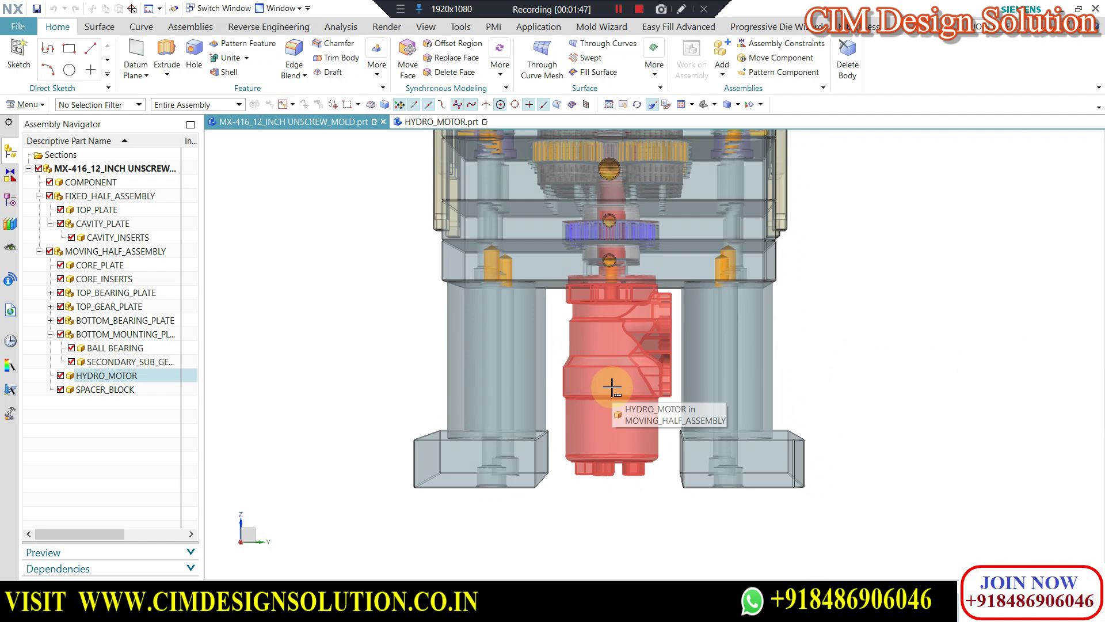
middle_click_drag(633, 380, 656, 419)
scroll(656, 419, "down", 1)
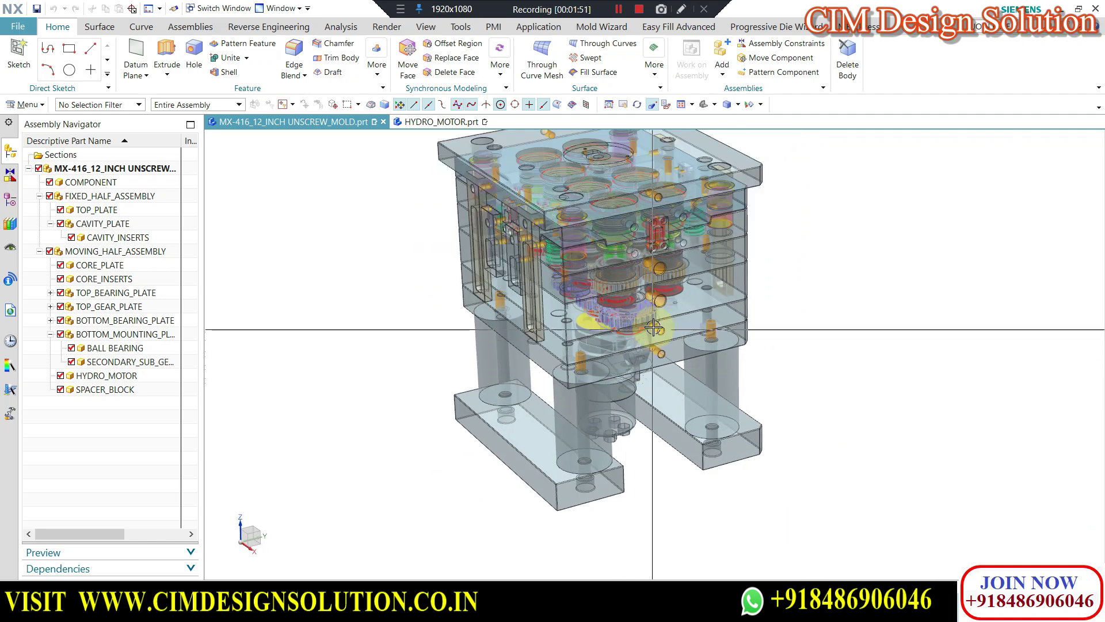
scroll(682, 213, "up", 2)
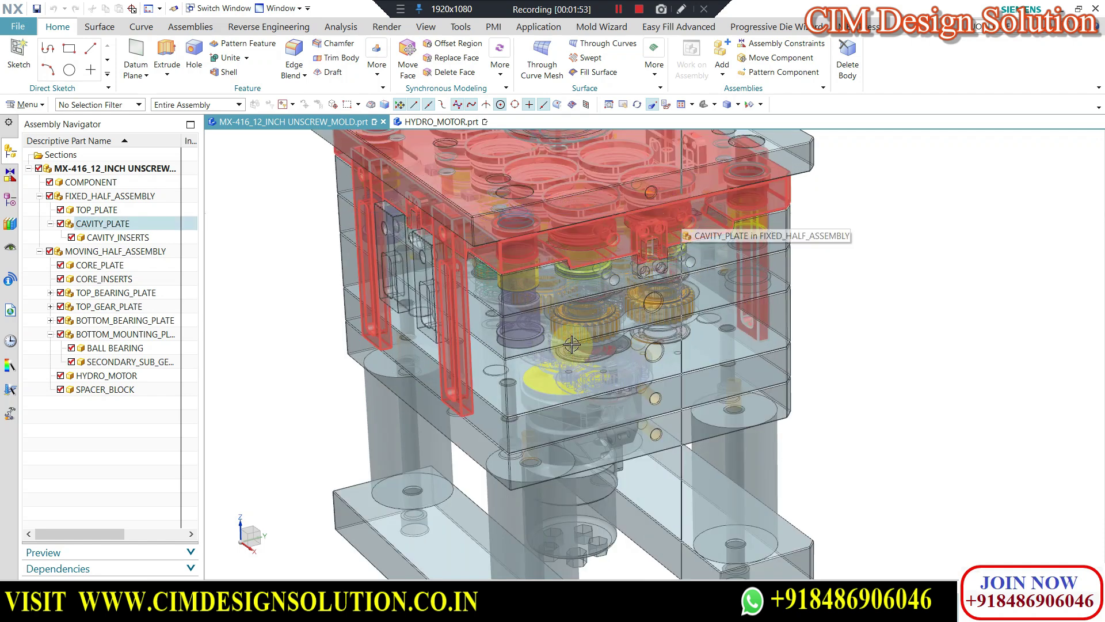
scroll(571, 344, "down", 2)
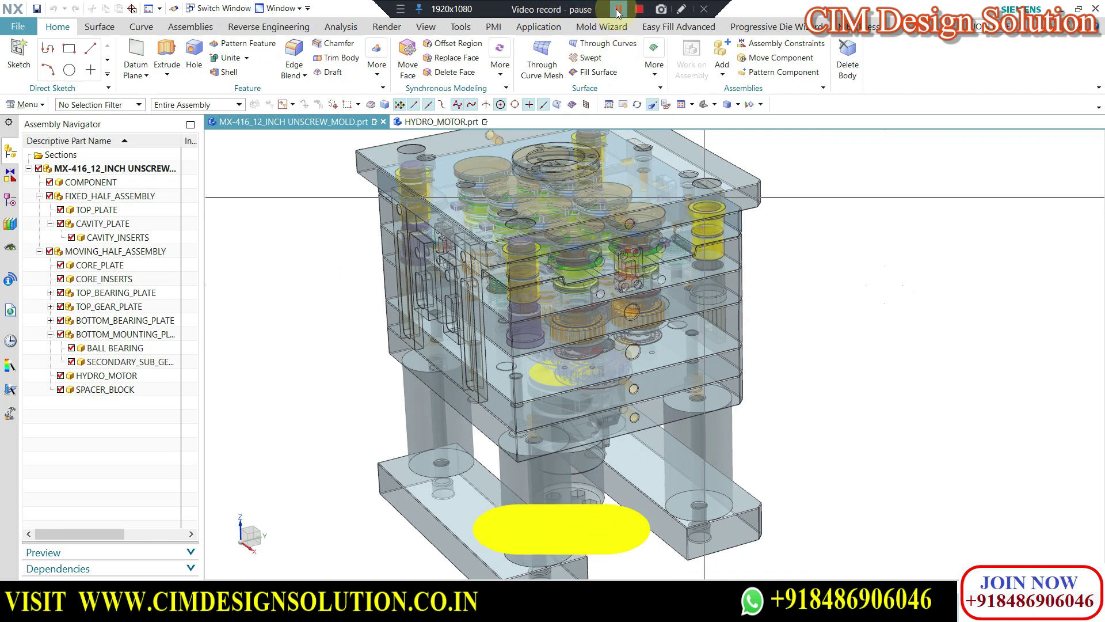
Examine from below and from the side how the motor shaft passes through the bottom mounting plate to the gears.
middle_click_drag(802, 392, 771, 311)
scroll(544, 335, "up", 5)
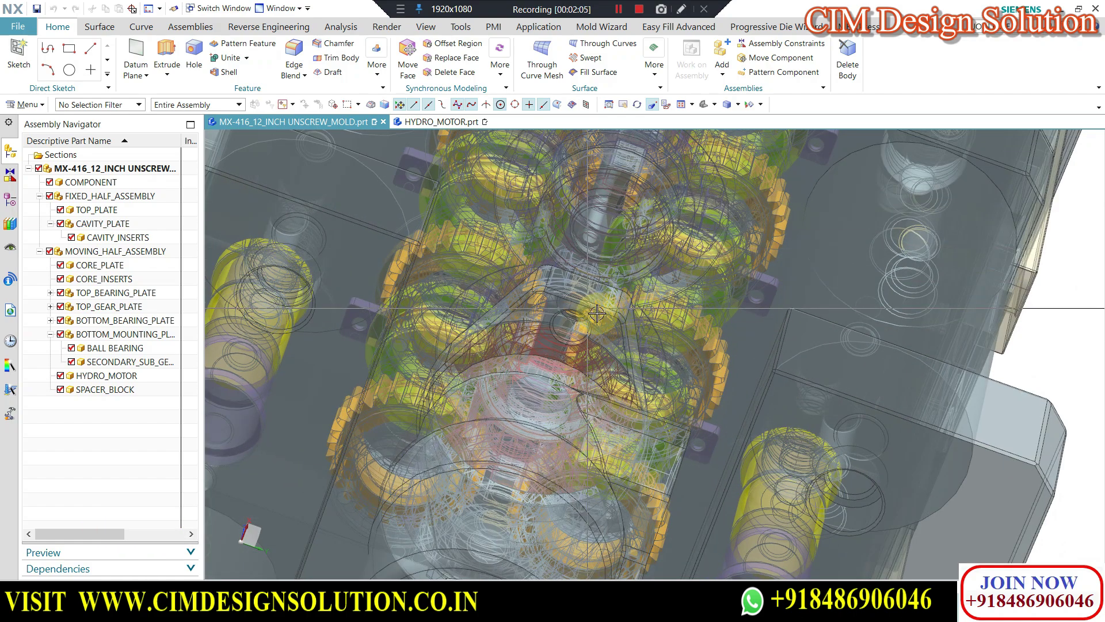
scroll(570, 282, "down", 5)
middle_click_drag(547, 258, 553, 328)
scroll(544, 315, "down", 10)
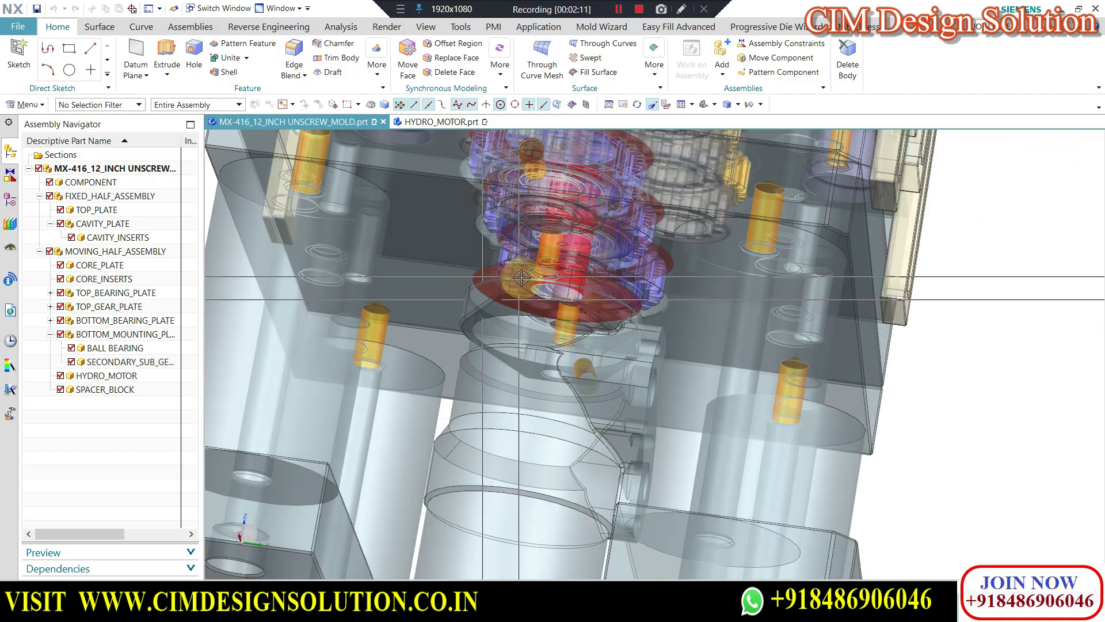
scroll(521, 278, "up", 5)
middle_click_drag(522, 278, 496, 311)
scroll(468, 298, "down", 5)
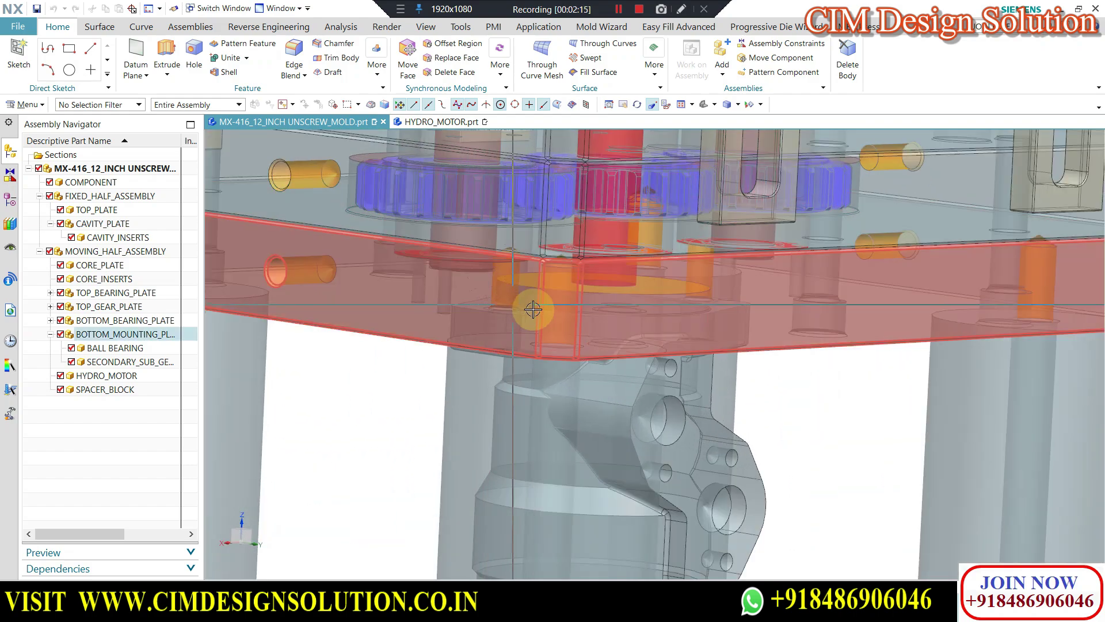
scroll(523, 303, "up", 5)
middle_click_drag(536, 311, 564, 334)
scroll(571, 350, "down", 3)
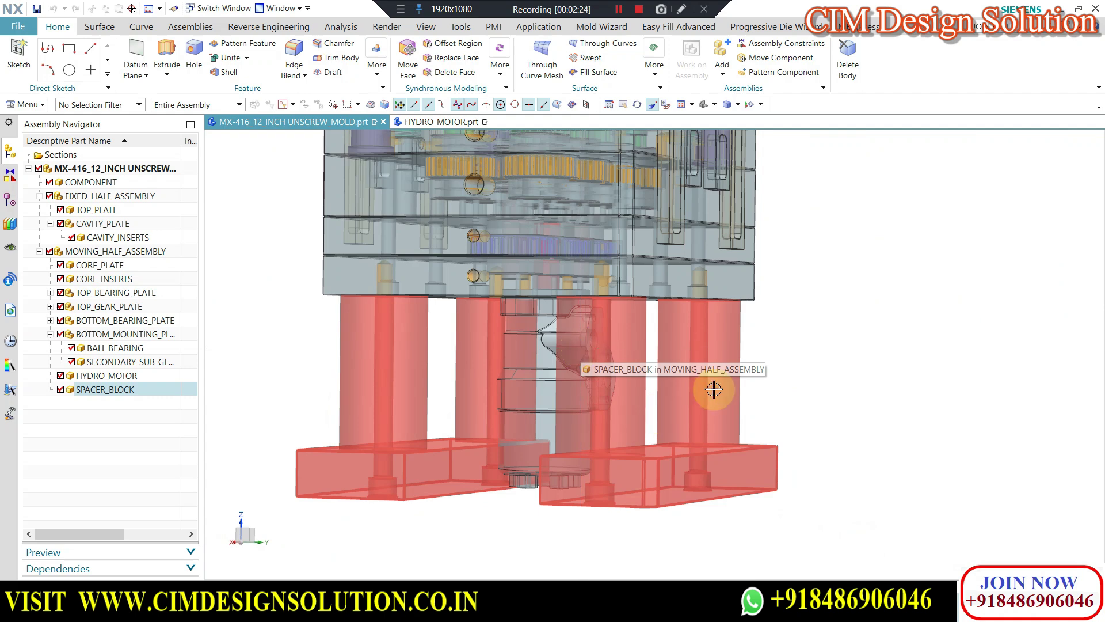
Examine the complete closed mold from its corners, following the plate stack from the top plate down to the spacer blocks.
scroll(713, 388, "up", 3)
middle_click_drag(712, 387, 604, 409)
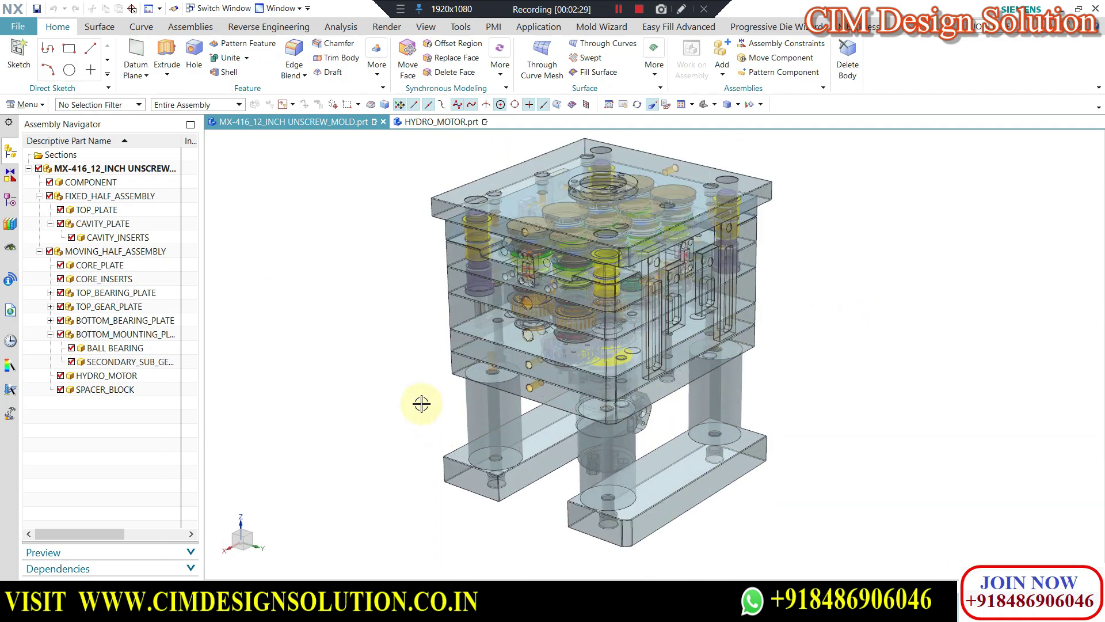
left_click(481, 409)
scroll(675, 356, "down", 1)
middle_click_drag(675, 355, 685, 326)
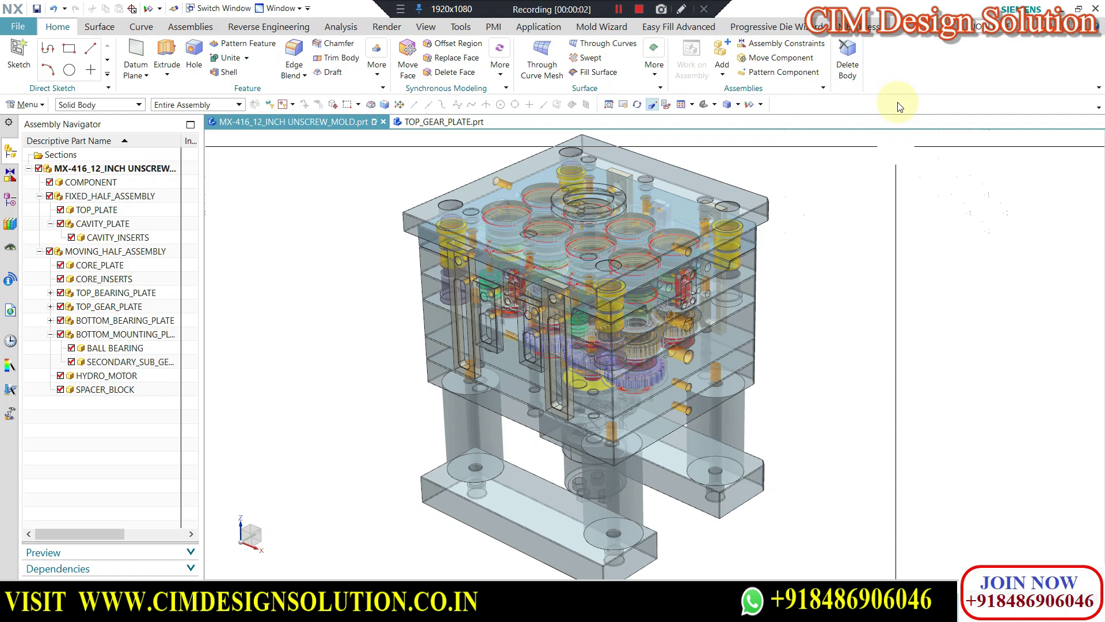
middle_click_drag(500, 311, 628, 279)
scroll(638, 278, "up", 1)
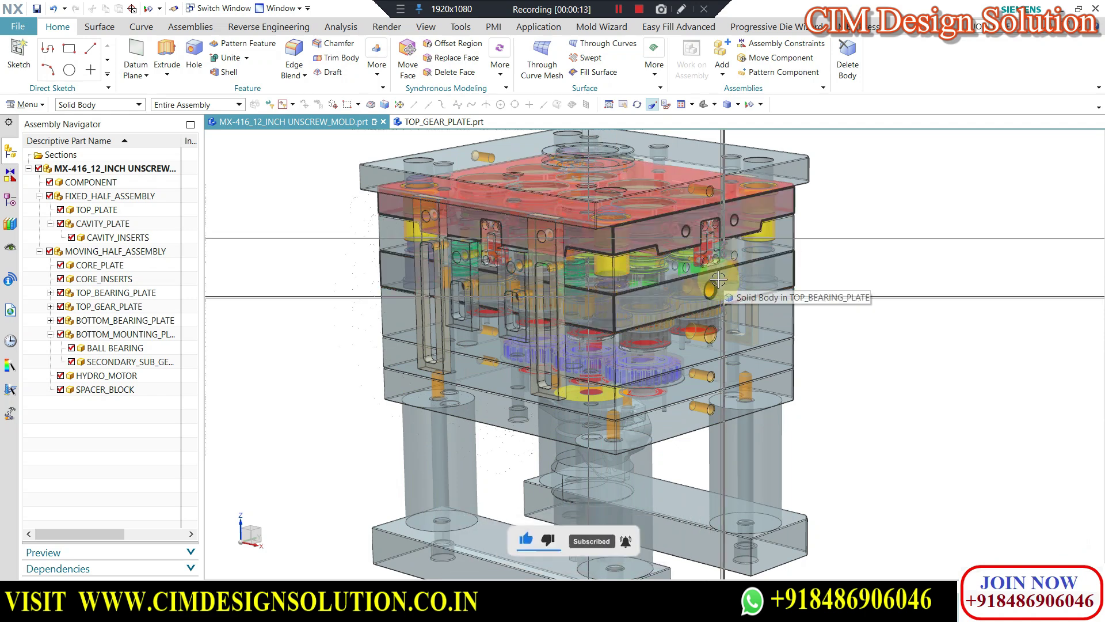
scroll(632, 283, "down", 2)
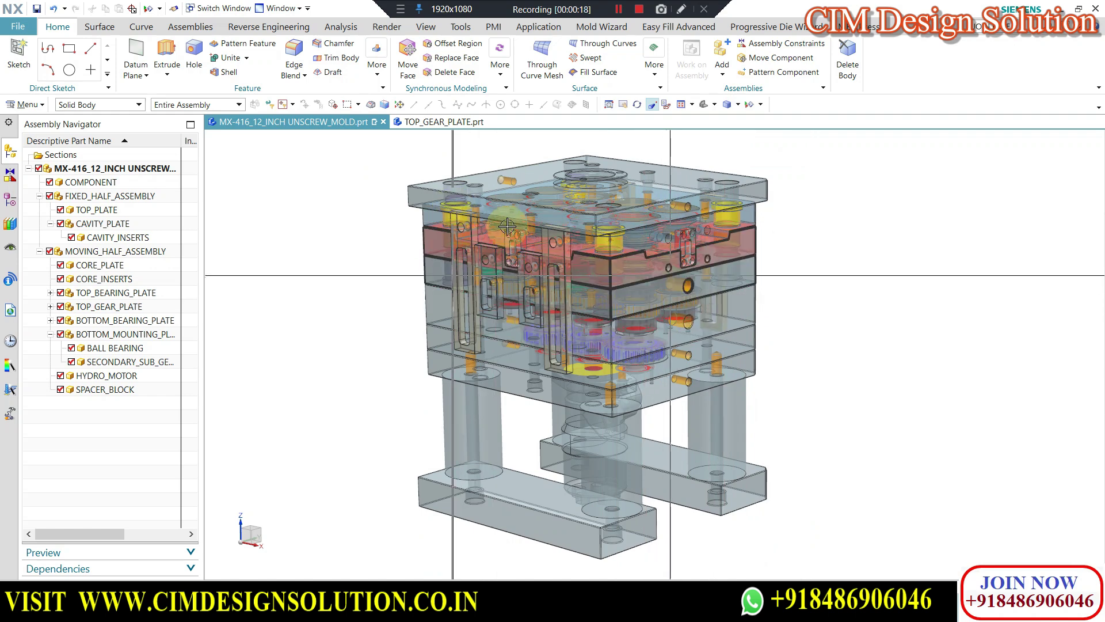
middle_click_drag(621, 273, 649, 259)
scroll(625, 318, "up", 3)
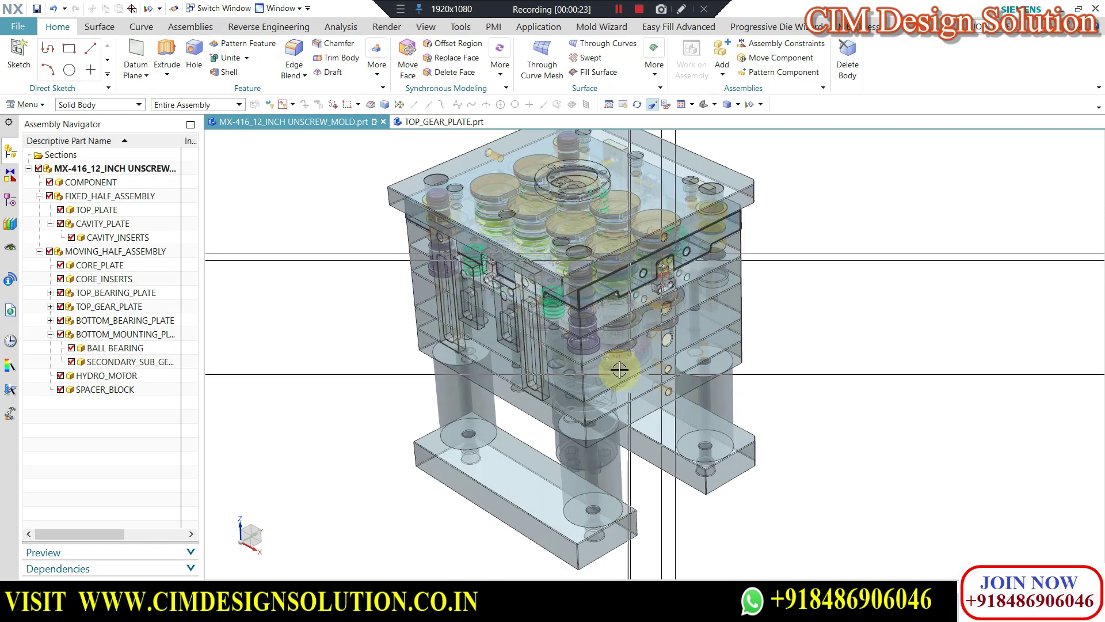
scroll(628, 318, "down", 2)
scroll(632, 314, "up", 2)
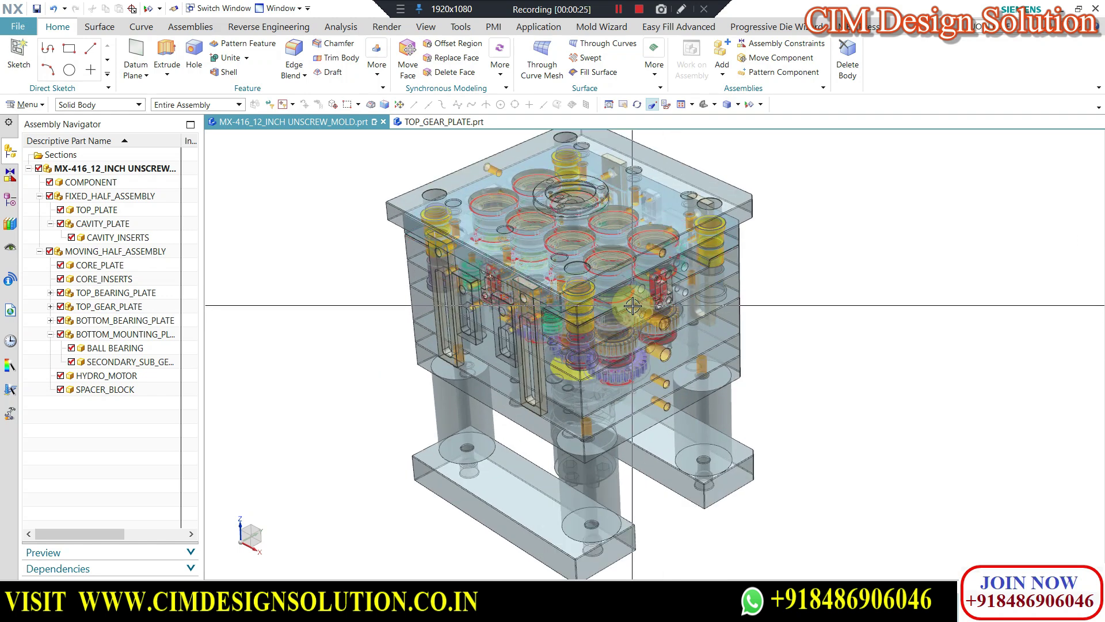
middle_click_drag(590, 287, 716, 321)
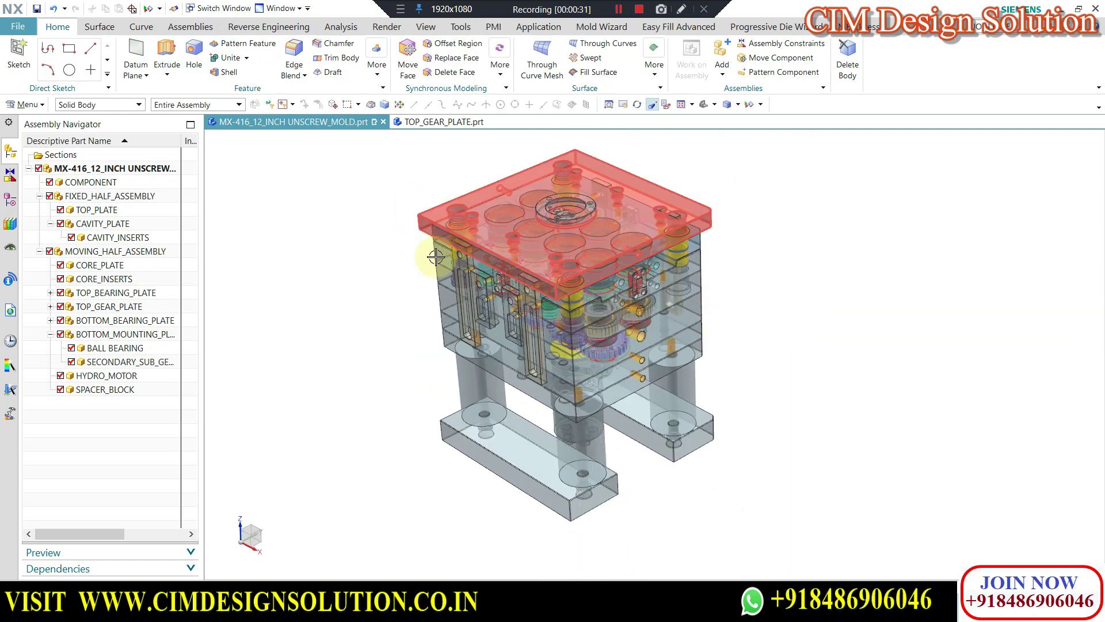
Examine the mold in side view, tracing the cores and gears down through the bottom bearing plate to the motor.
key("F8")
scroll(515, 266, "up", 3)
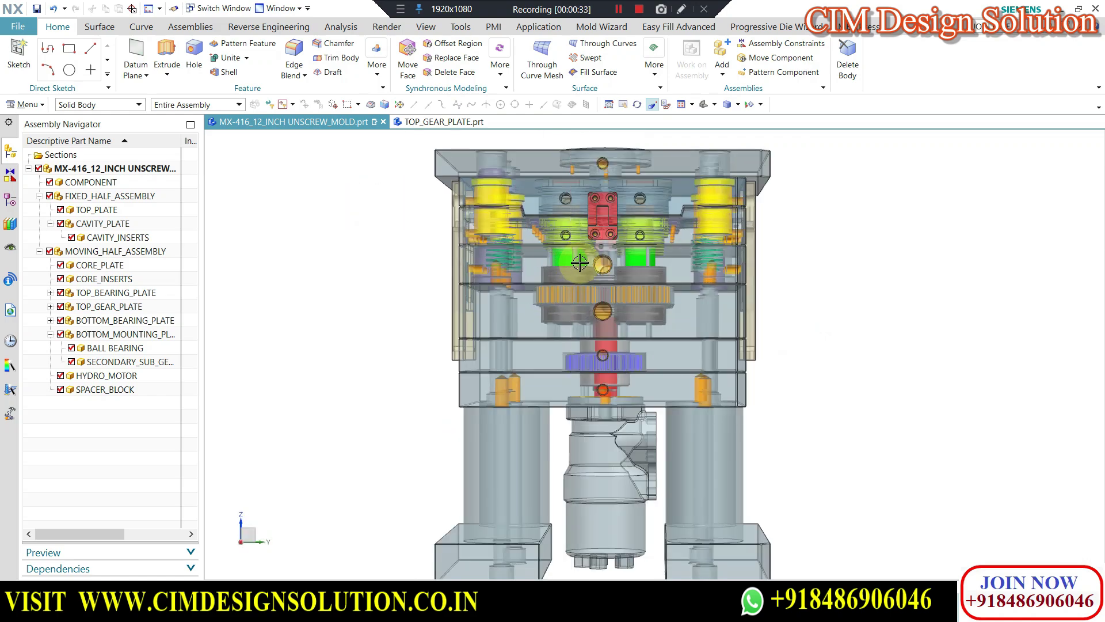
middle_click_drag(580, 259, 584, 268)
scroll(592, 236, "down", 2)
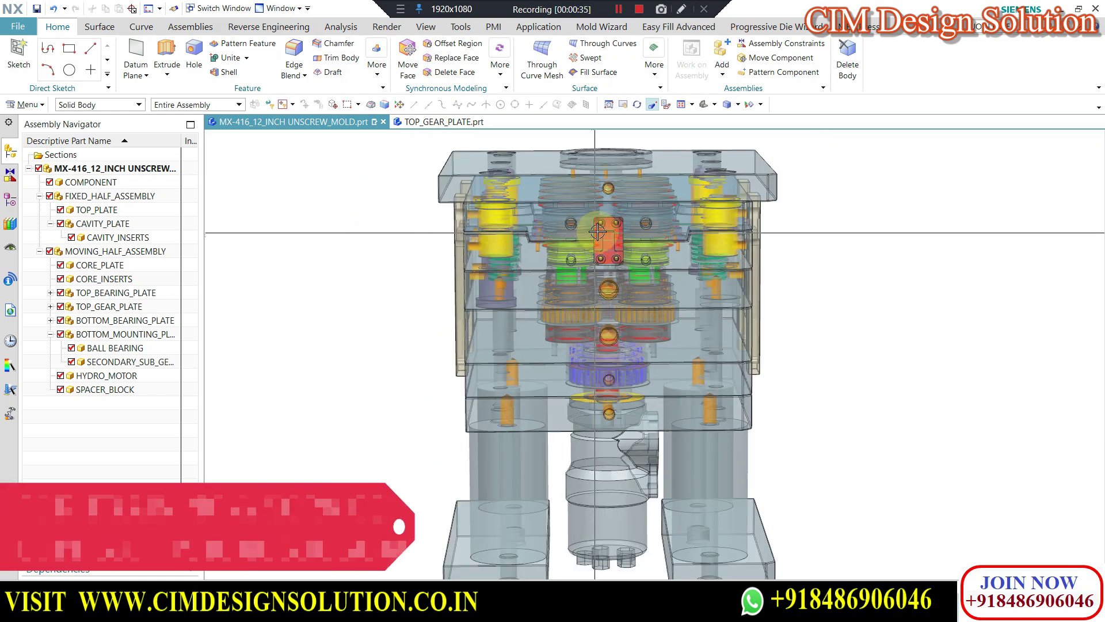
scroll(672, 338, "up", 1)
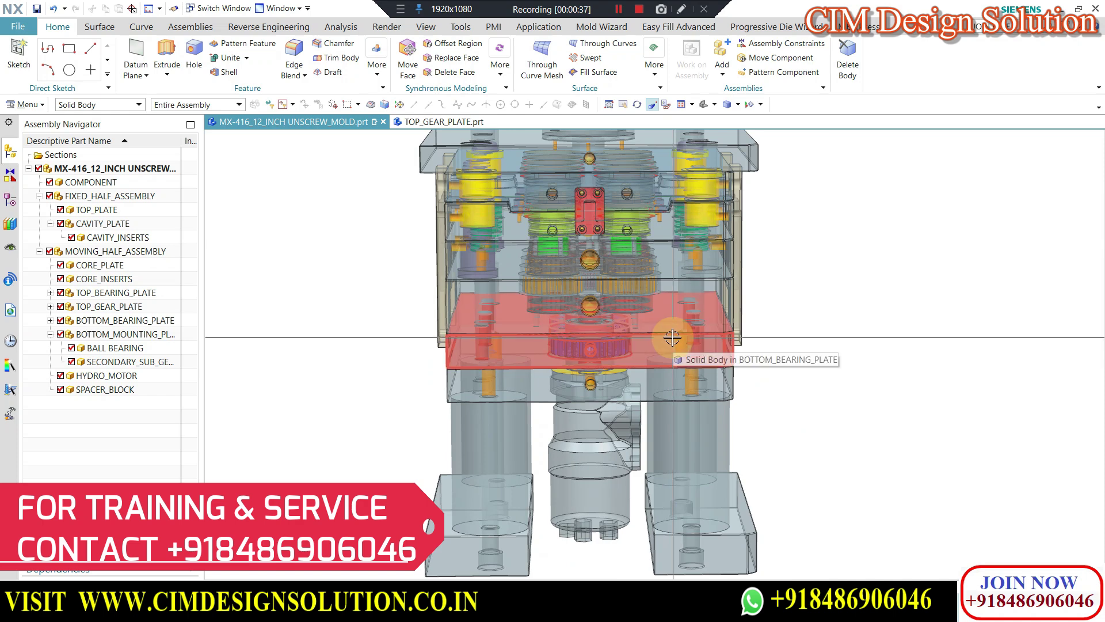
scroll(708, 299, "down", 1)
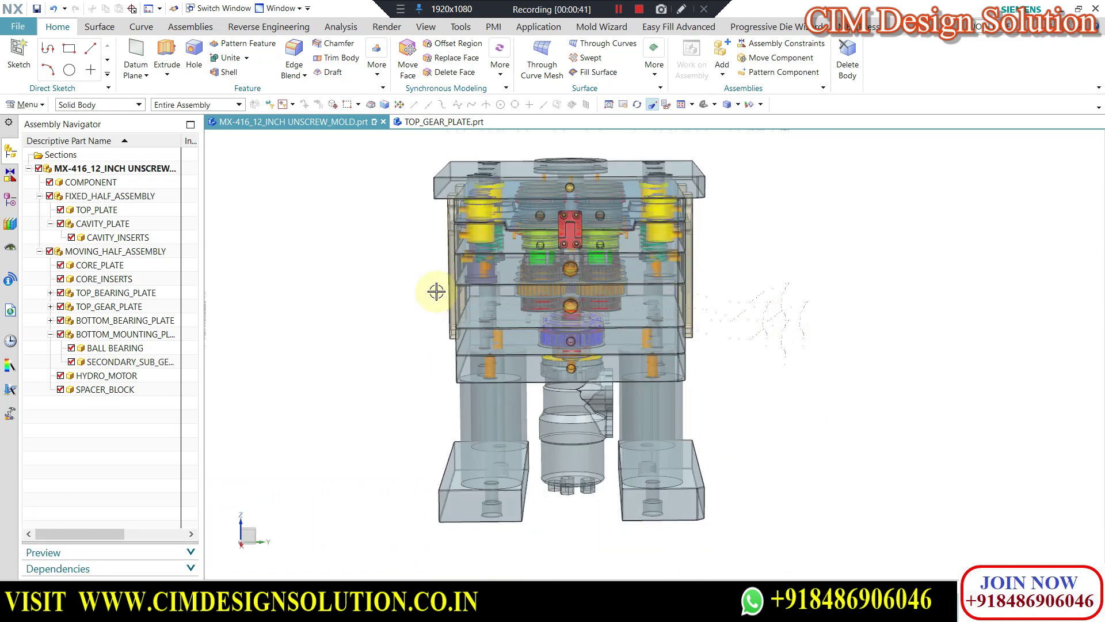
Examine the cavity plate, the plates around the gears and the bottom bearing plate from the mold's corner.
middle_click_drag(706, 333, 681, 340)
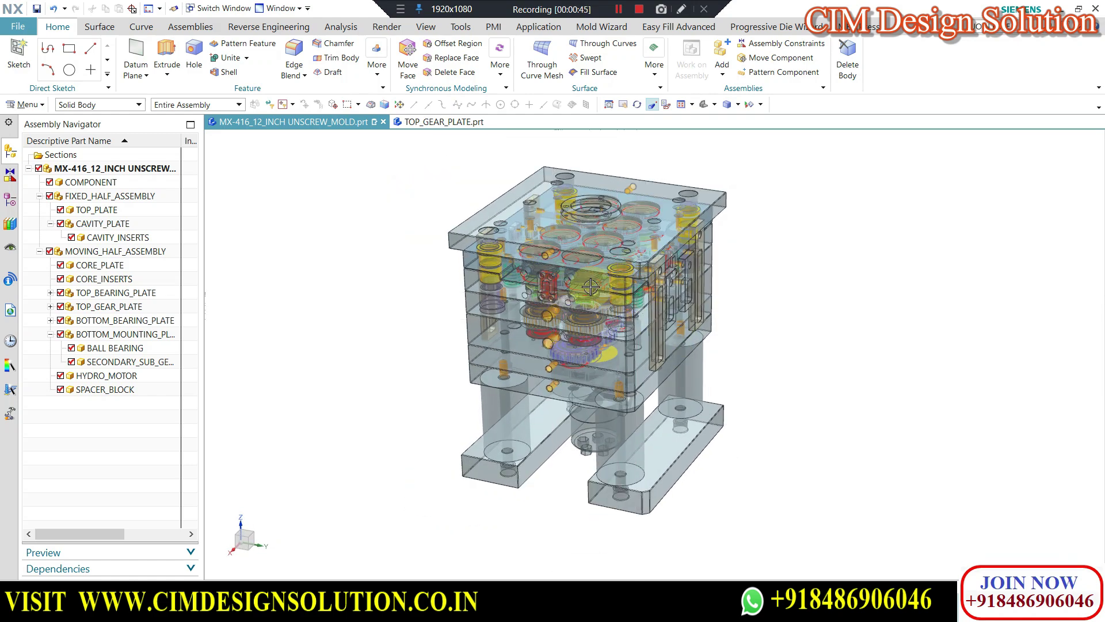
scroll(471, 254, "up", 4)
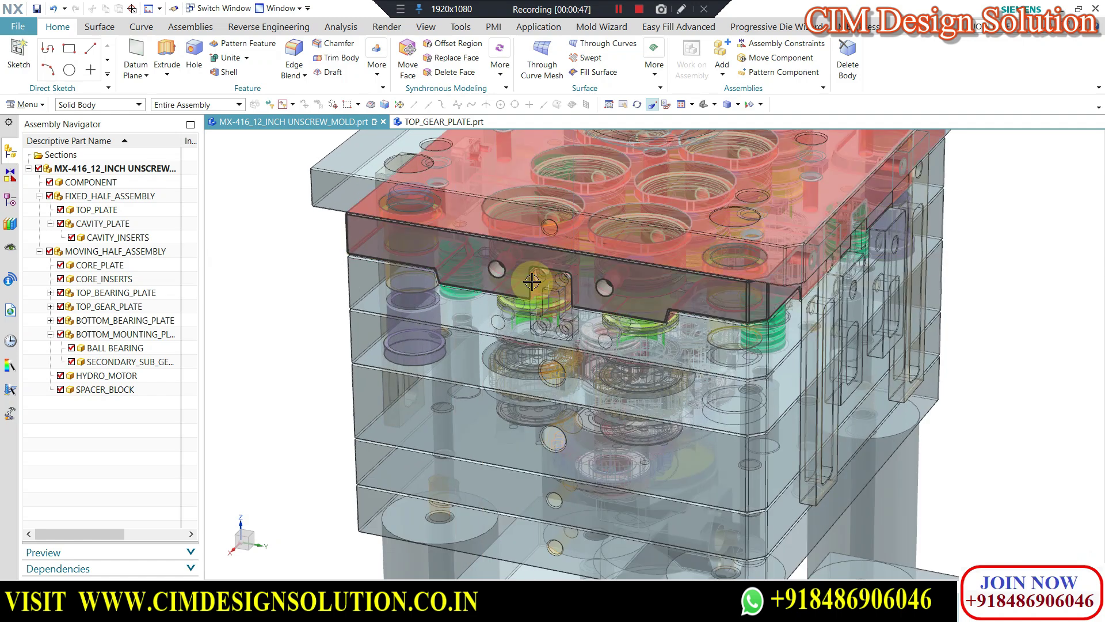
scroll(616, 285, "down", 4)
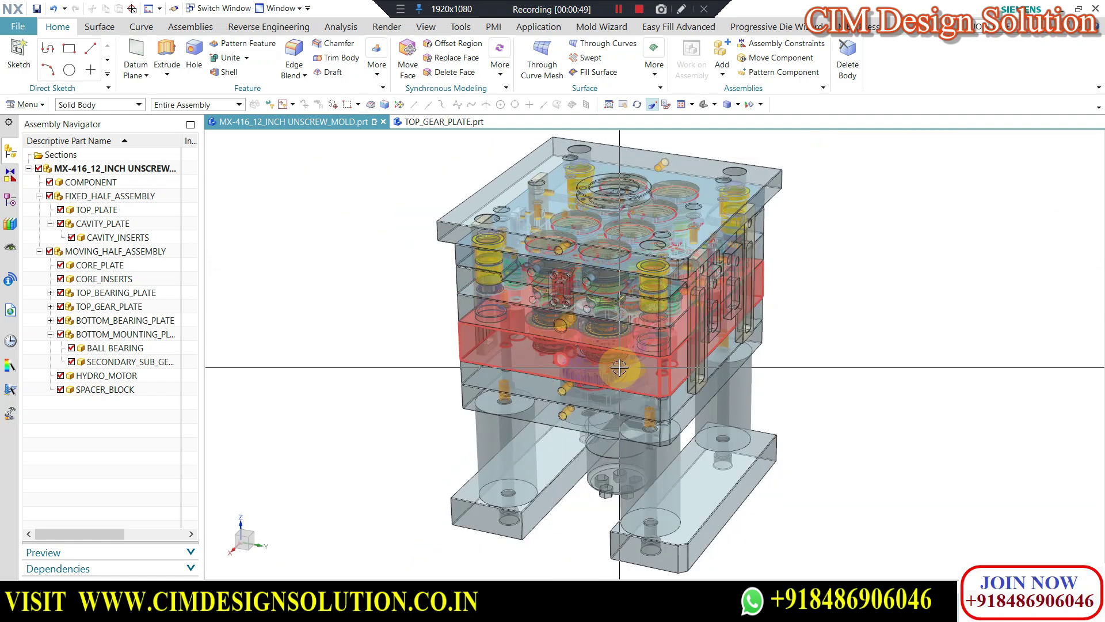
scroll(579, 389, "up", 1)
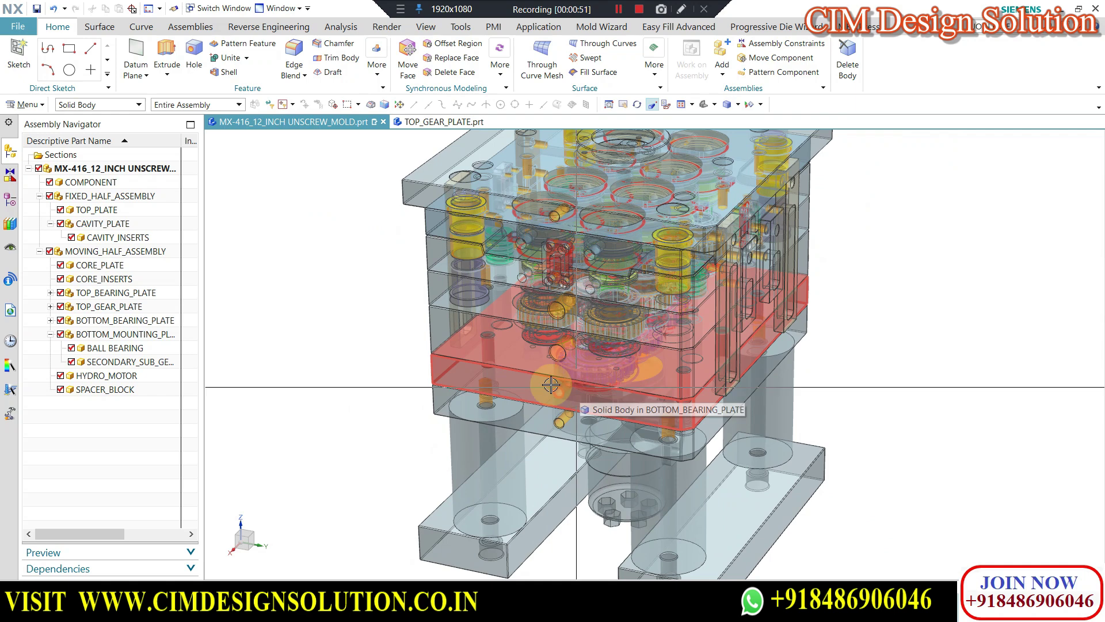
scroll(576, 357, "down", 1)
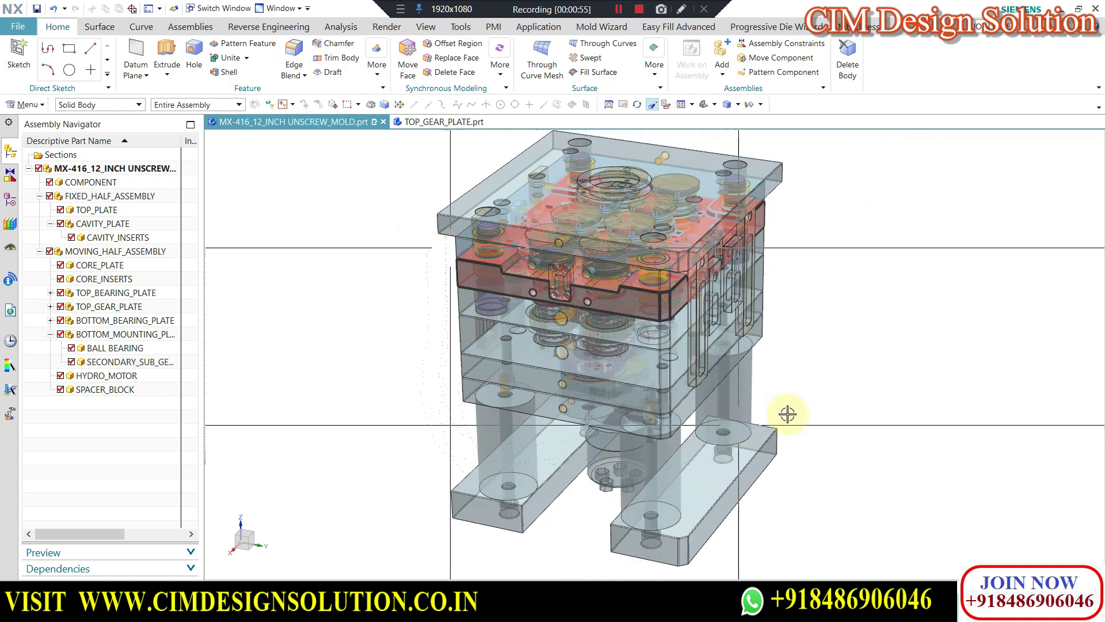
scroll(634, 410, "up", 1)
scroll(622, 407, "down", 1)
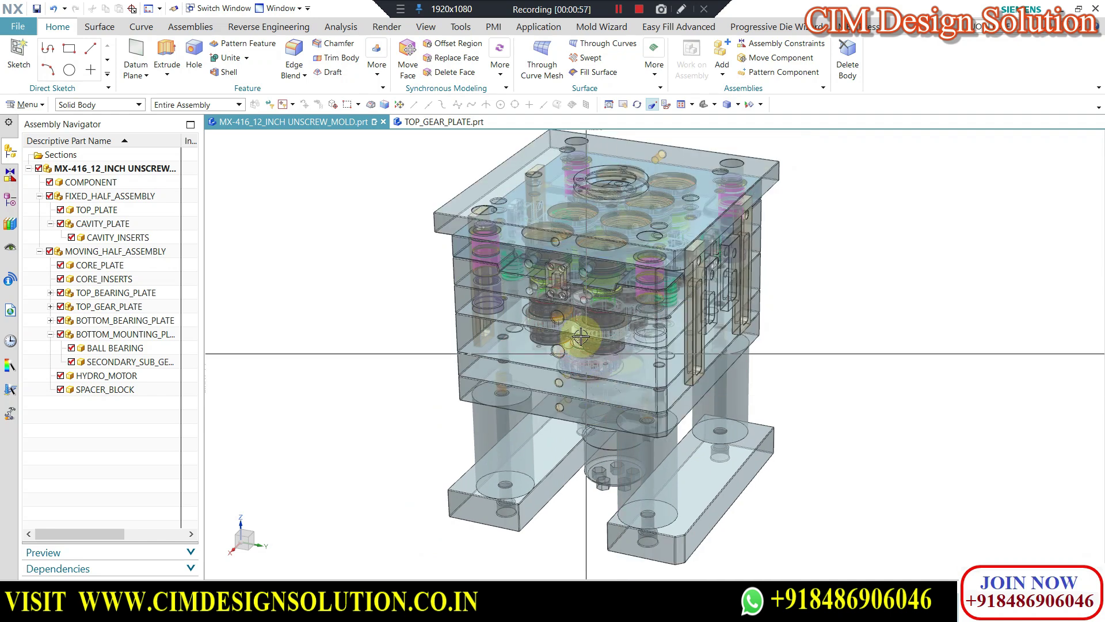
scroll(568, 344, "up", 1)
scroll(587, 334, "down", 2)
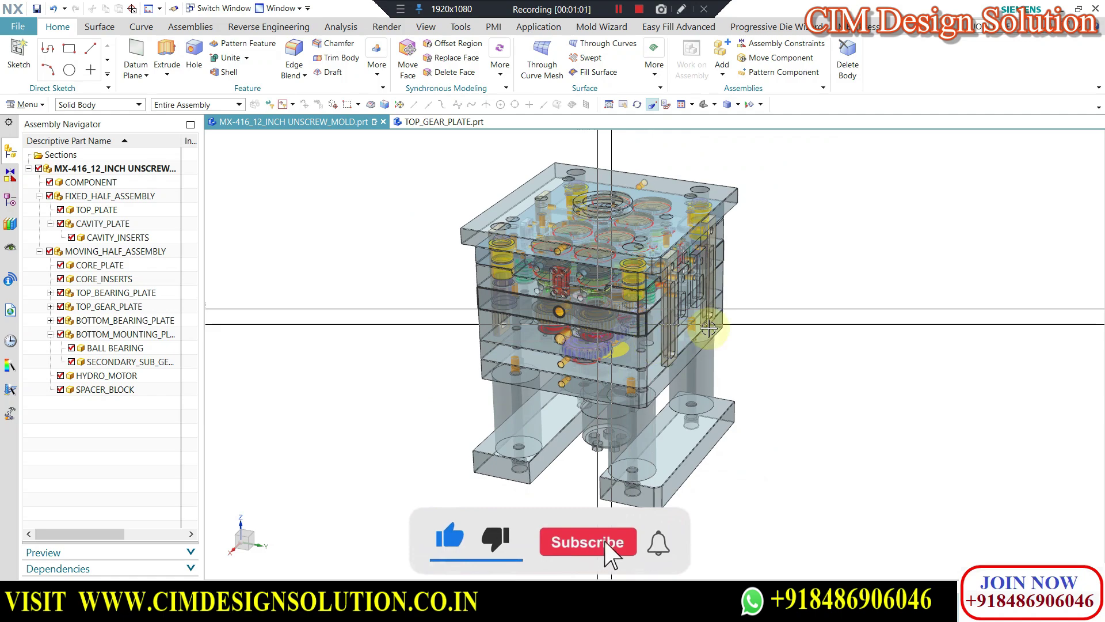
Examine the mold from the side carrying the latch bars, looking at the plates and gears behind them.
middle_click_drag(742, 386, 628, 363)
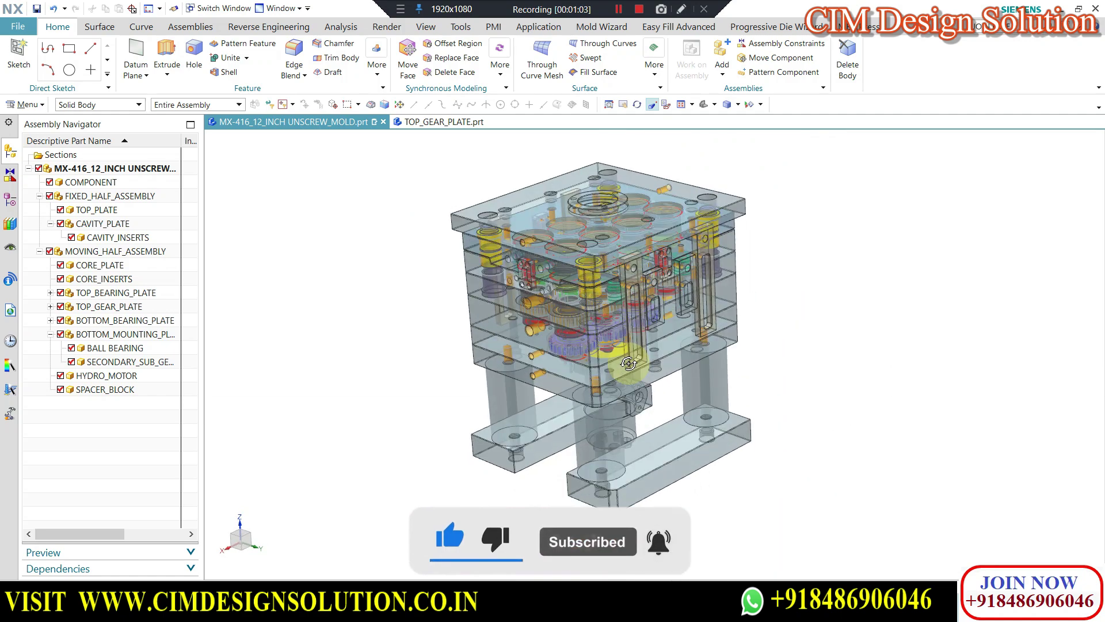
scroll(621, 345, "up", 4)
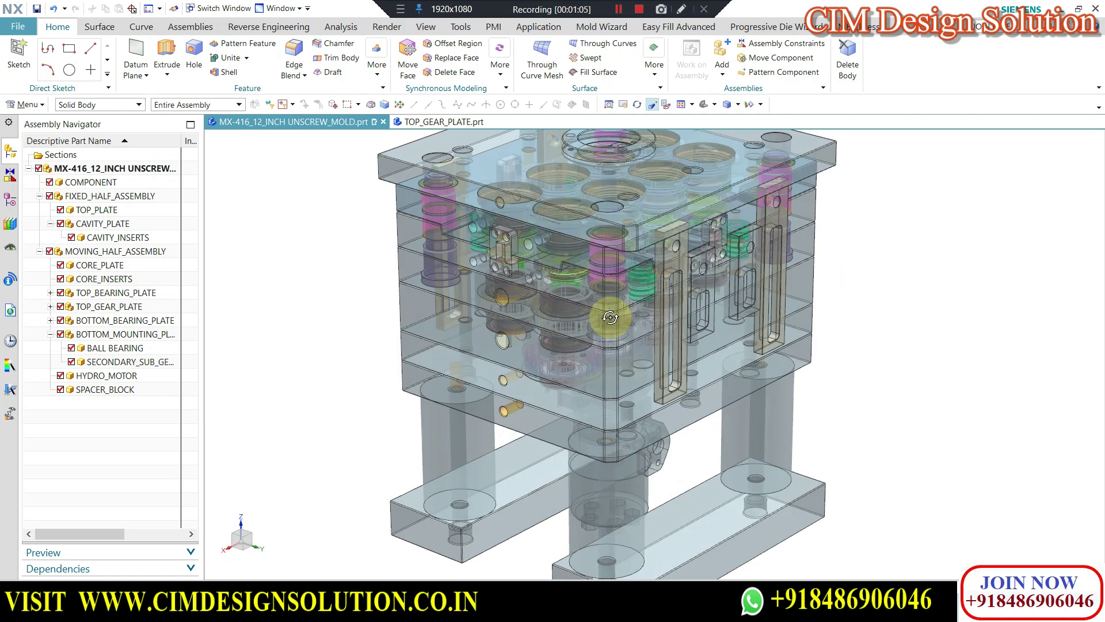
middle_click_drag(610, 318, 602, 320)
scroll(603, 285, "down", 1)
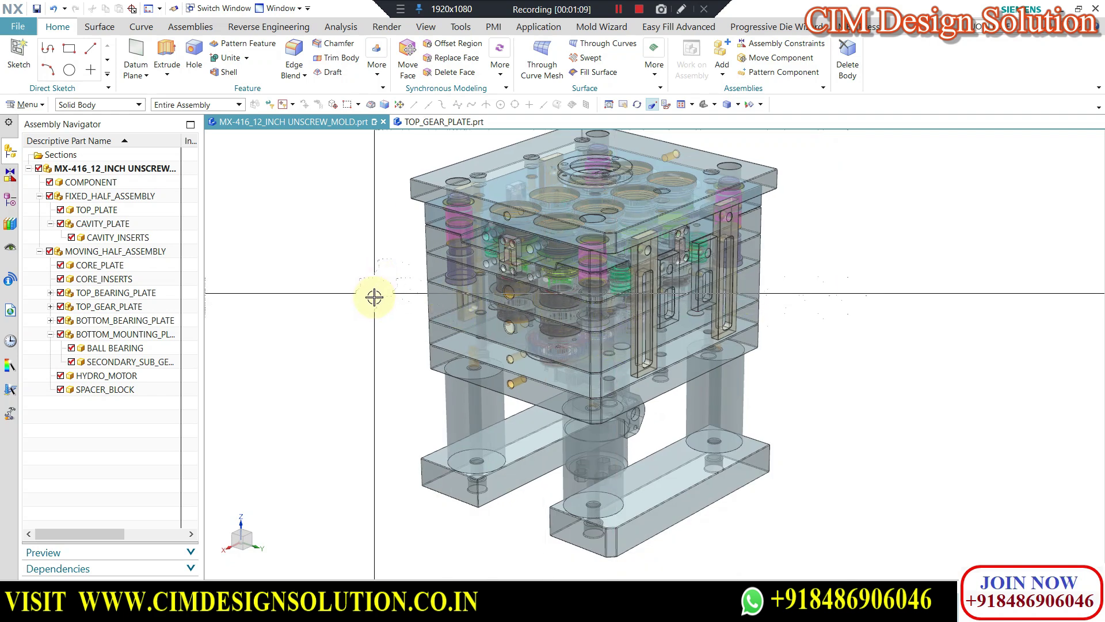
middle_click_drag(374, 290, 403, 272)
Examine the top bearing plate and top gear plate in the mold's side view and pick the top gear plate.
key("F8")
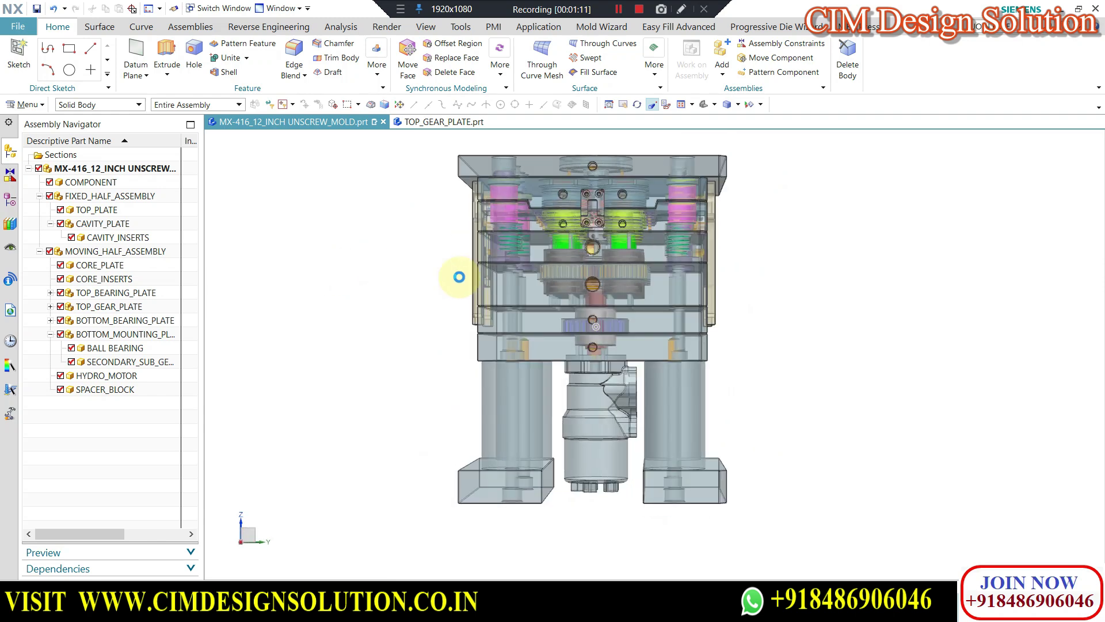
middle_click_drag(616, 276, 615, 276)
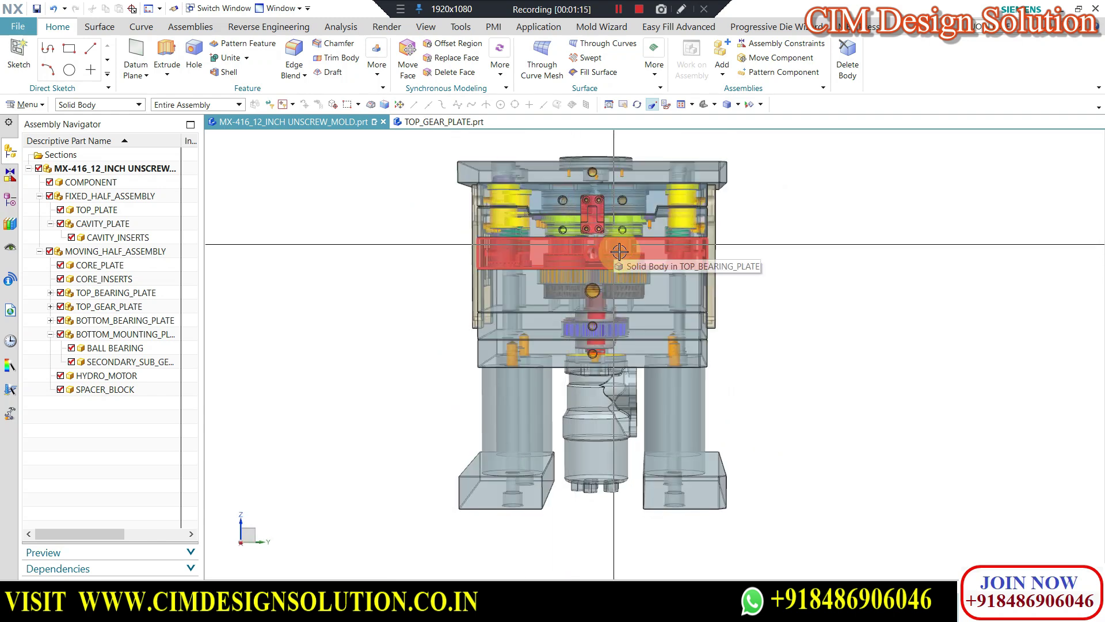
scroll(621, 265, "up", 2)
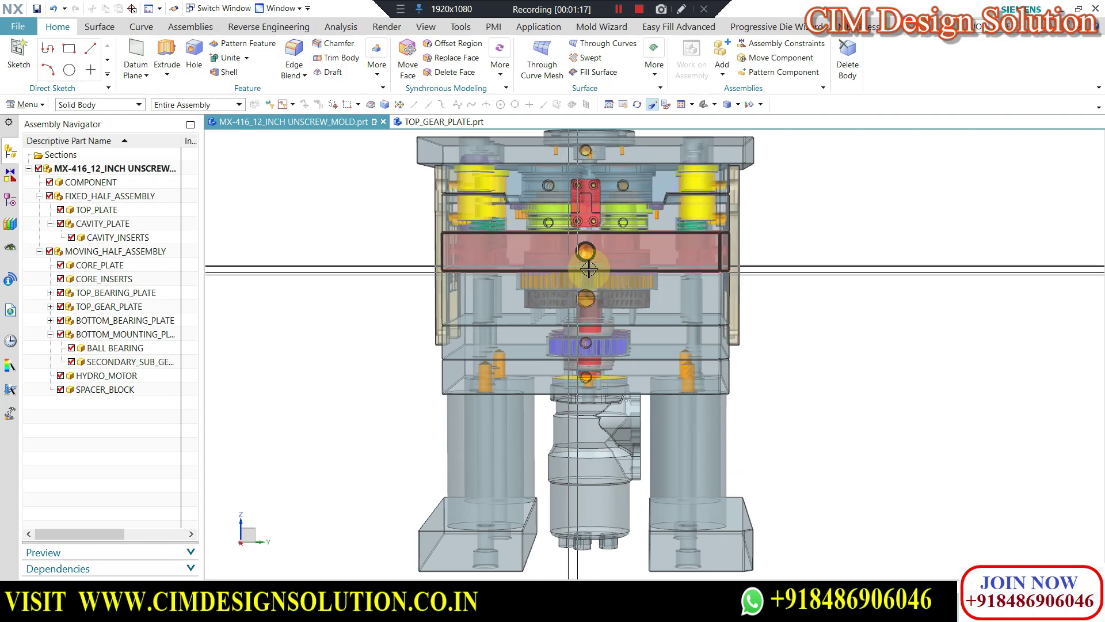
scroll(563, 283, "down", 2)
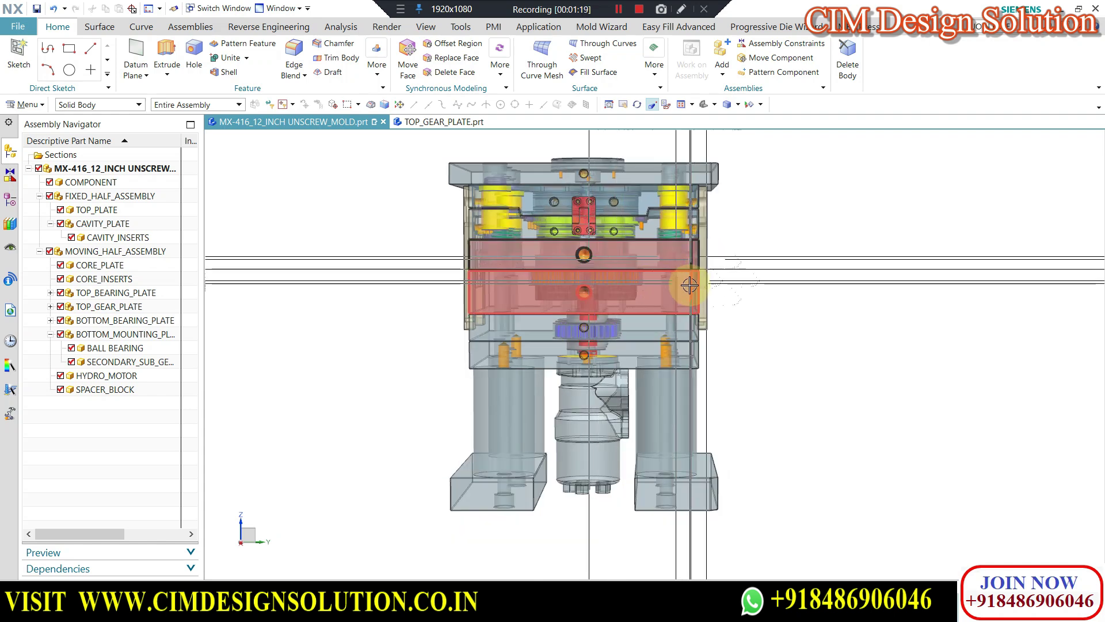
left_click(606, 298)
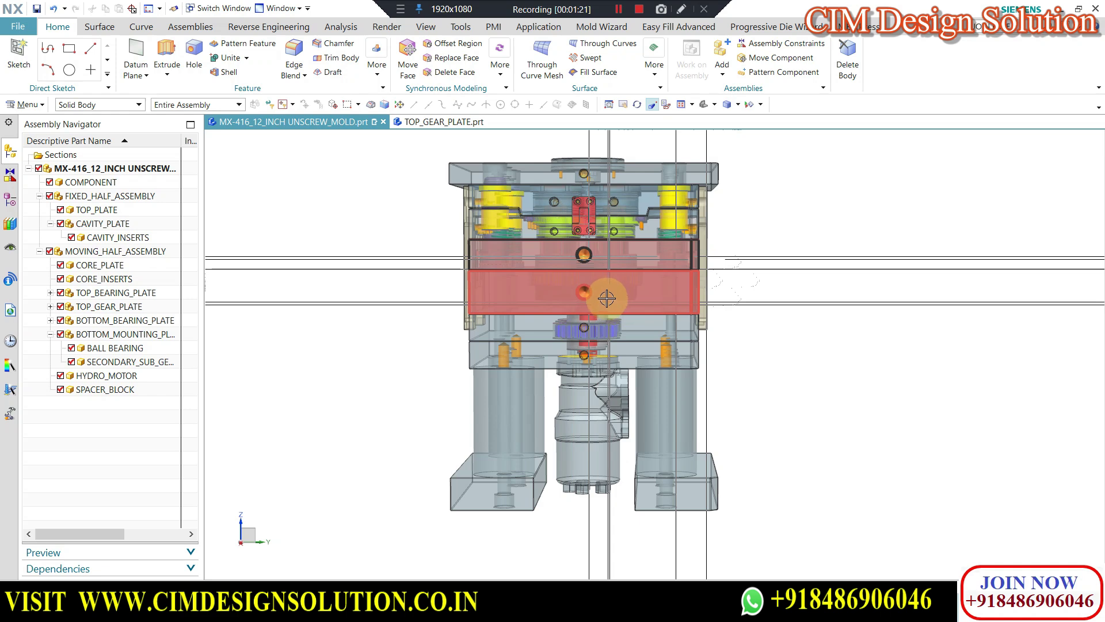
Examine the complete mold from two opposite upper corners and at plate level, looking at the stacked plates, gears and latch bars.
middle_click_drag(614, 287, 648, 315)
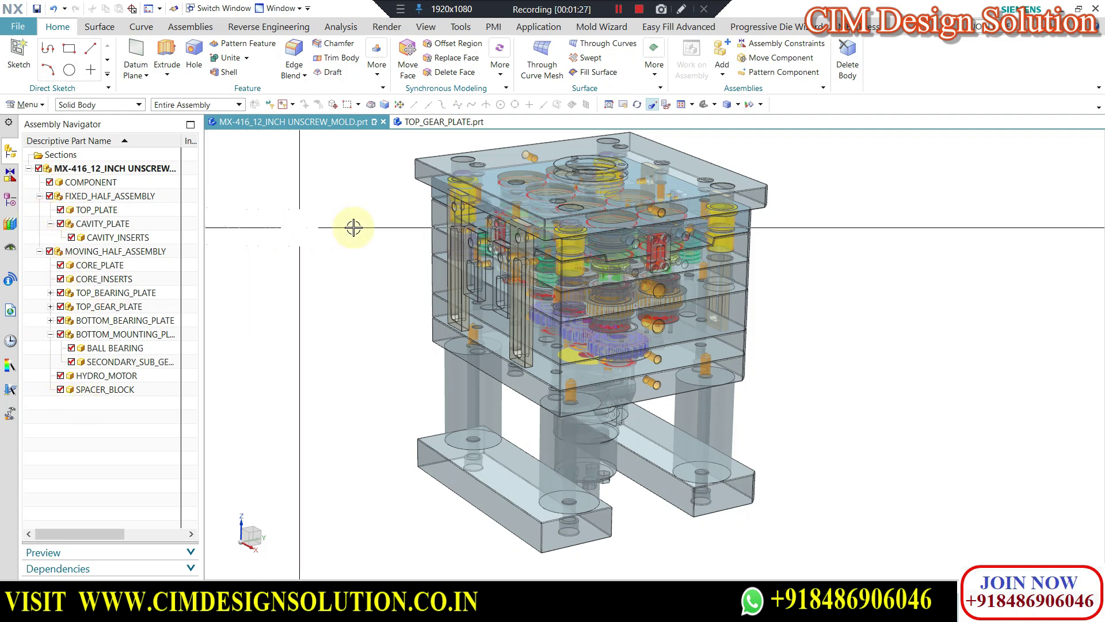
scroll(606, 282, "down", 1)
scroll(626, 274, "up", 1)
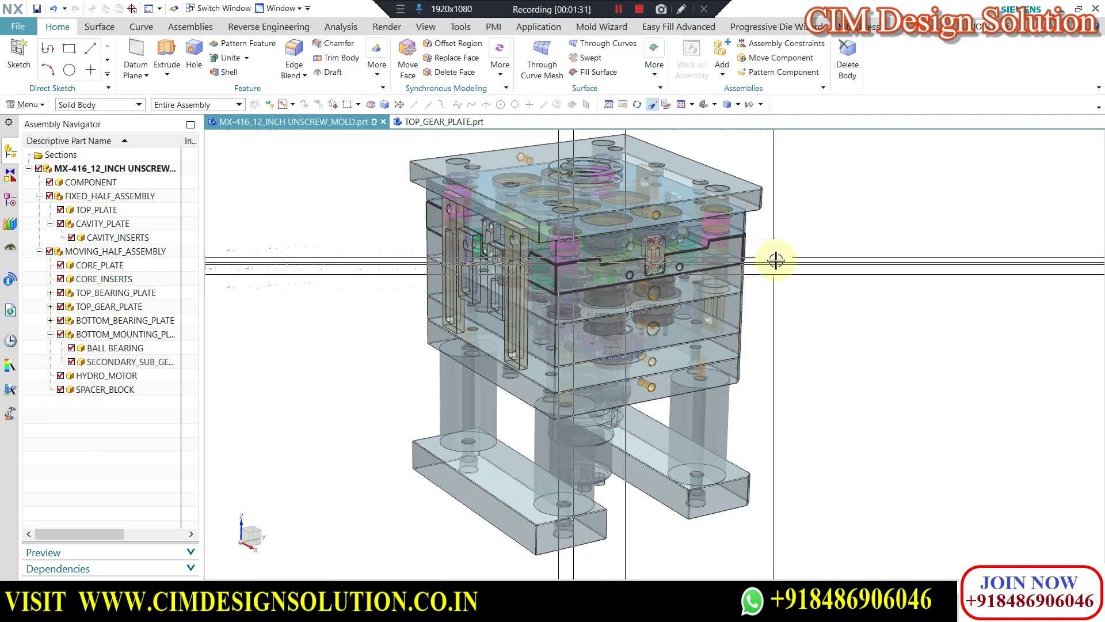
scroll(720, 268, "up", 1)
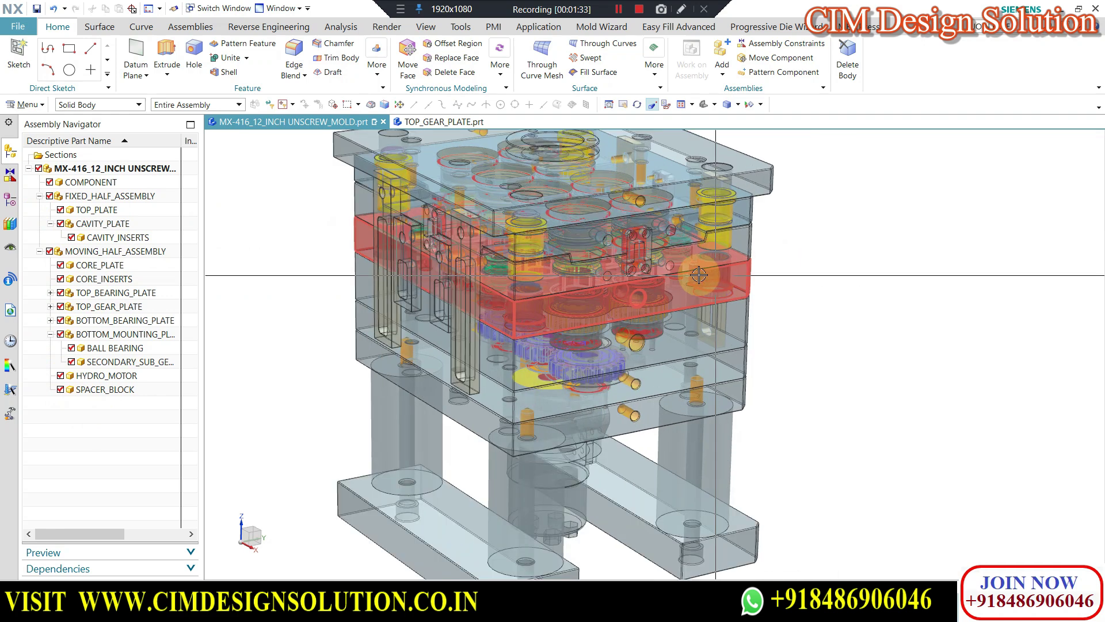
scroll(699, 275, "down", 2)
middle_click_drag(665, 279, 327, 290)
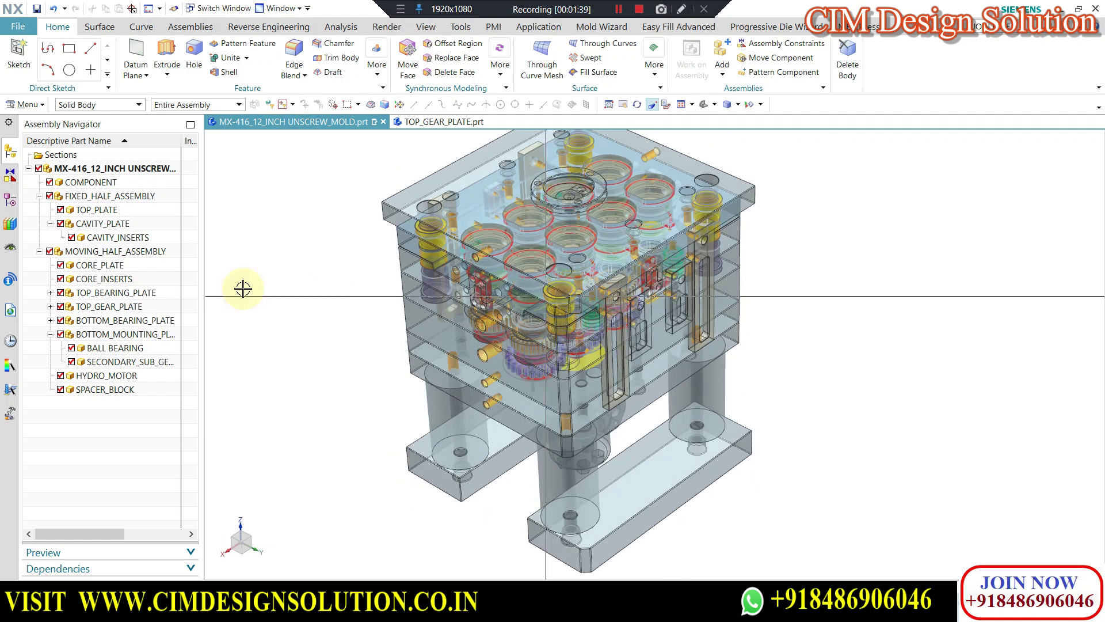
middle_click_drag(552, 314, 578, 367)
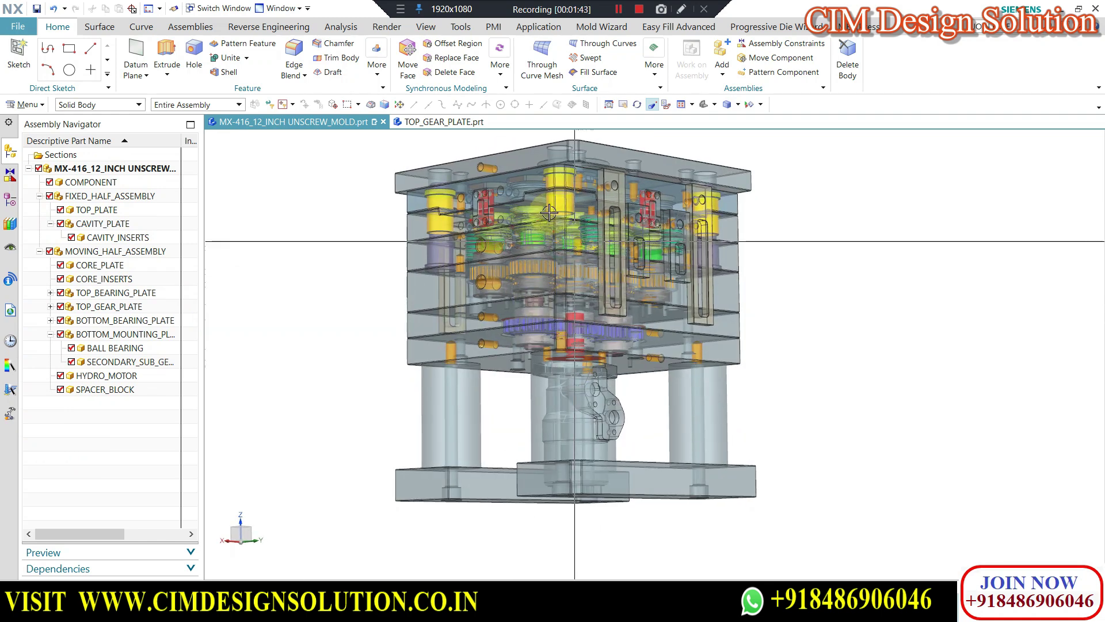
Switch to the browser to view the YouTube video on spur gear design in NX, and return to the mold assembly in NX.
left_click(540, 247)
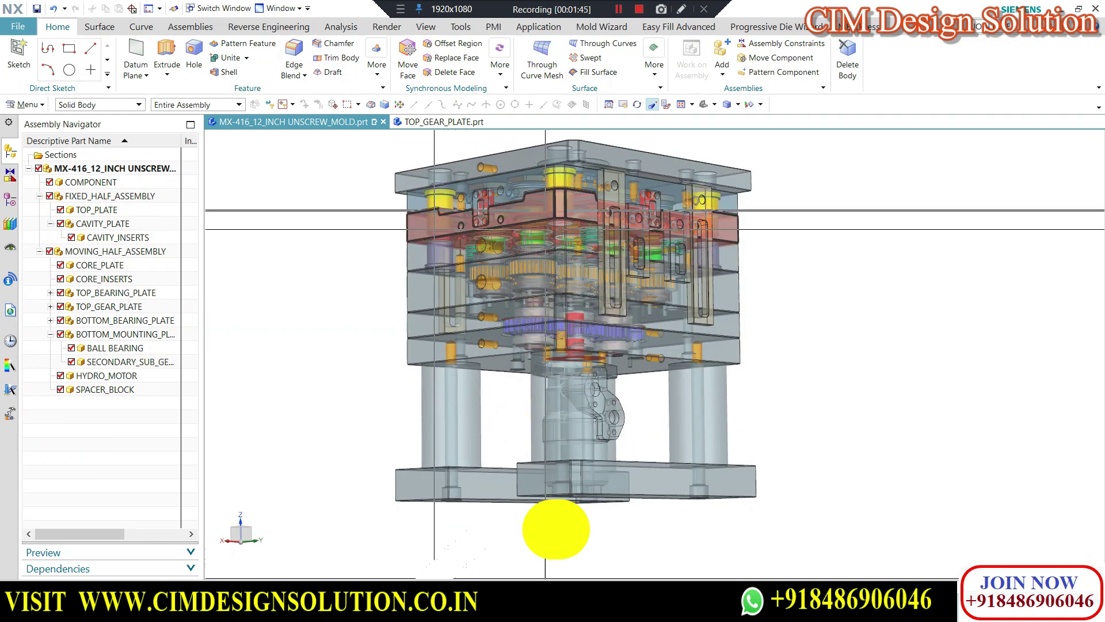
left_click(438, 608)
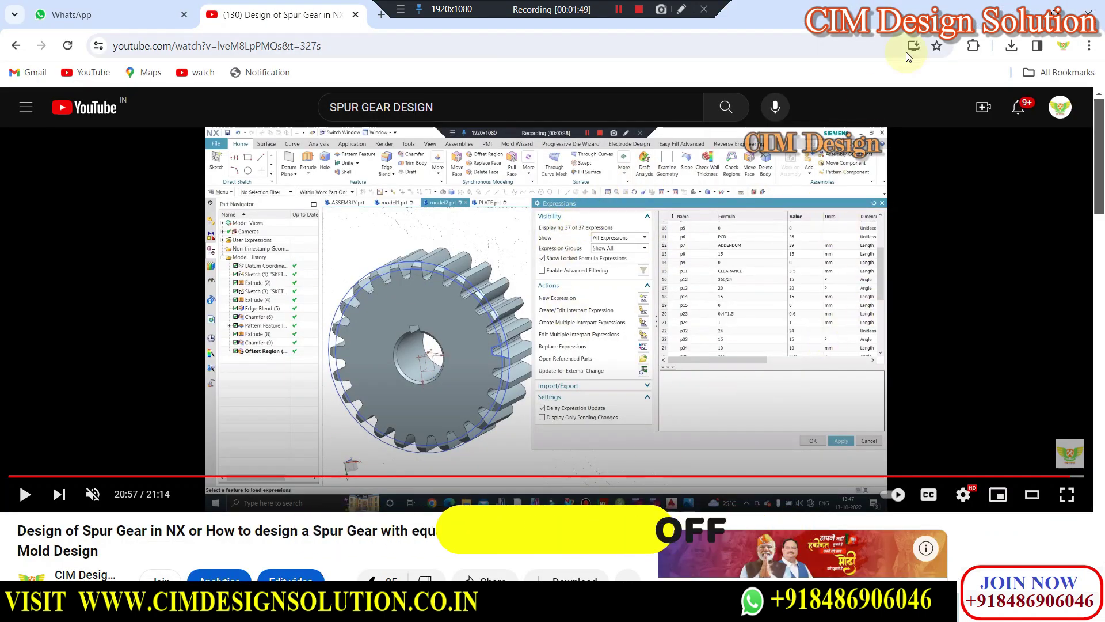
left_click(1025, 13)
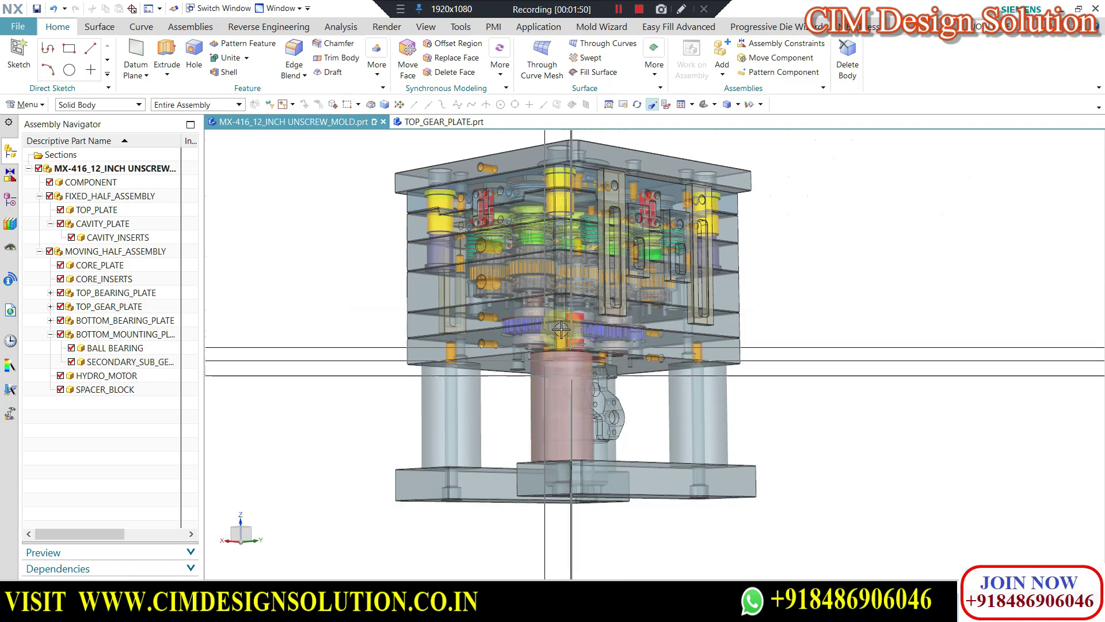
Examine the top plate, top bearing plate and latch bars from the mold's corner, together with the gears inside the plates.
middle_click_drag(598, 299, 585, 328)
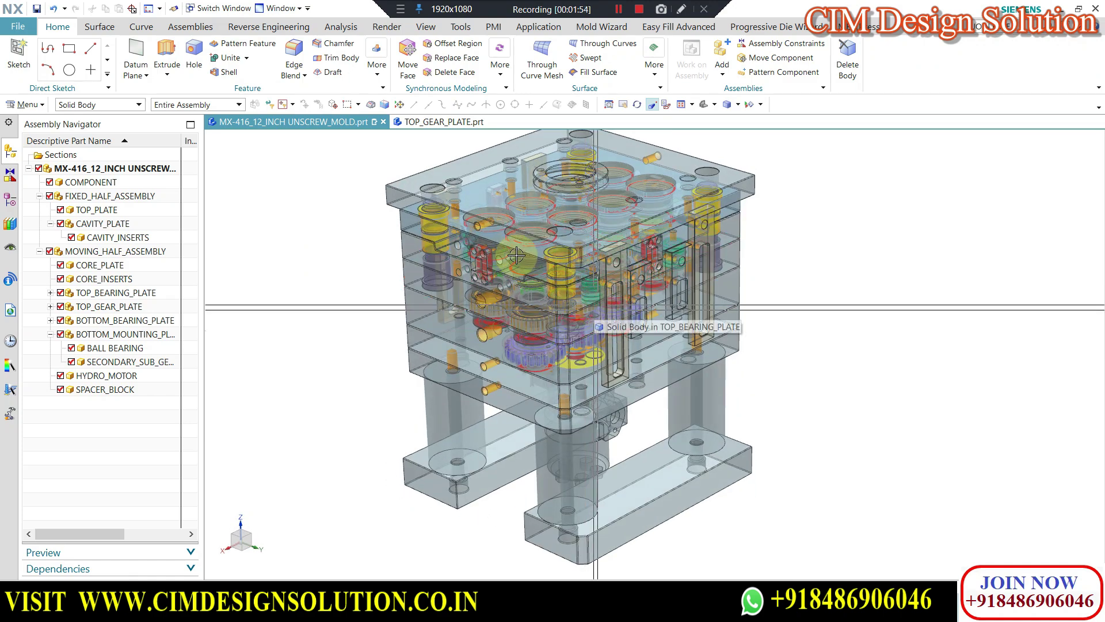
scroll(558, 242, "up", 2)
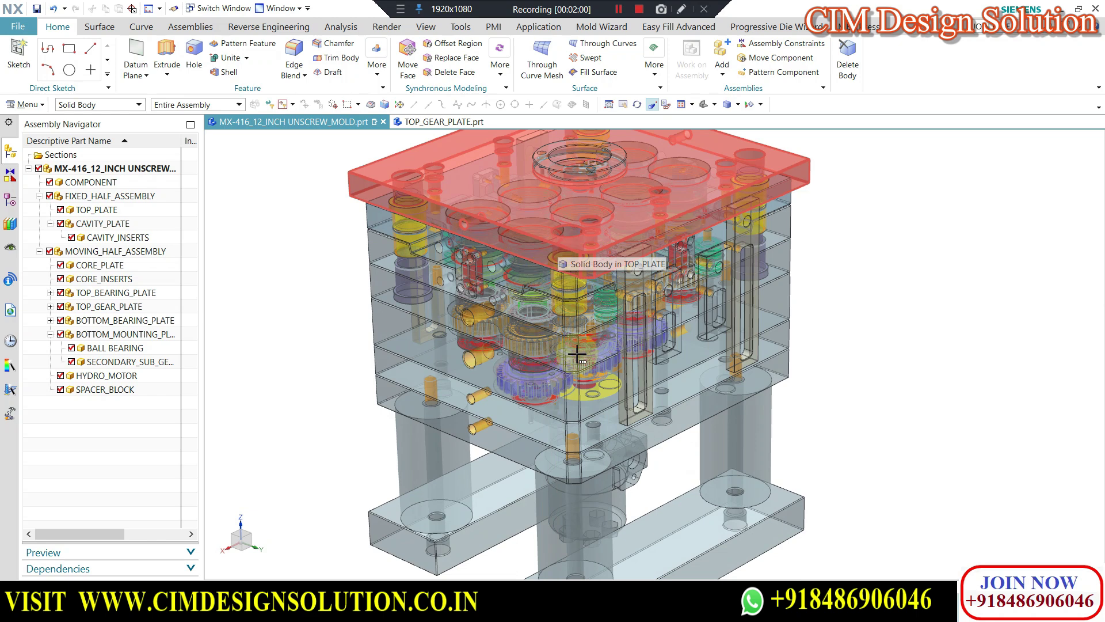
scroll(578, 355, "down", 3)
middle_click_drag(577, 356, 578, 359)
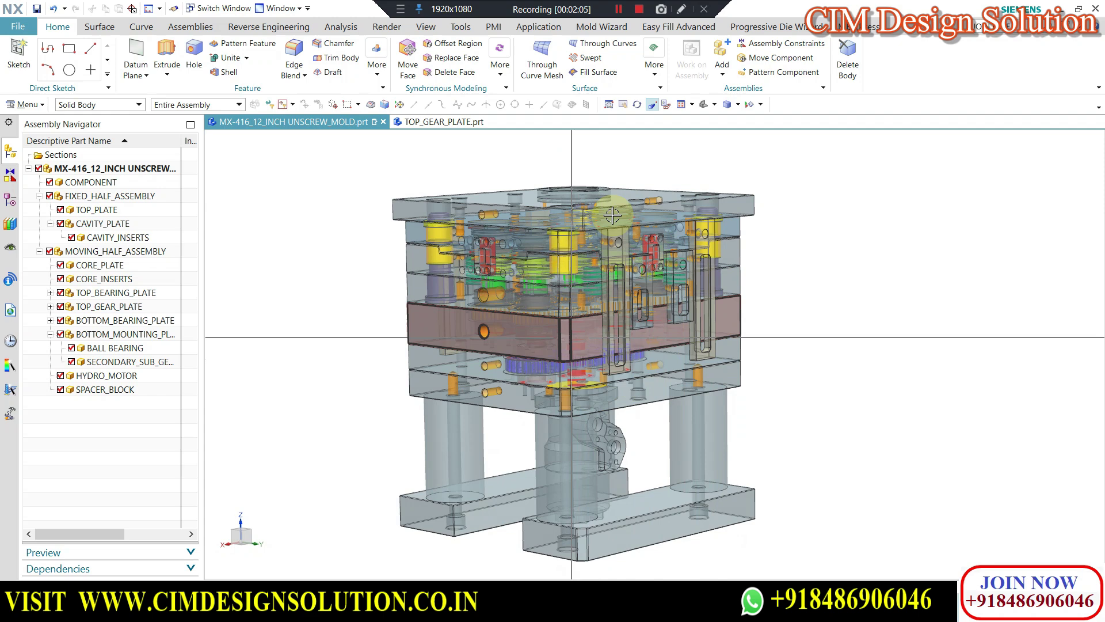
scroll(619, 305, "up", 2)
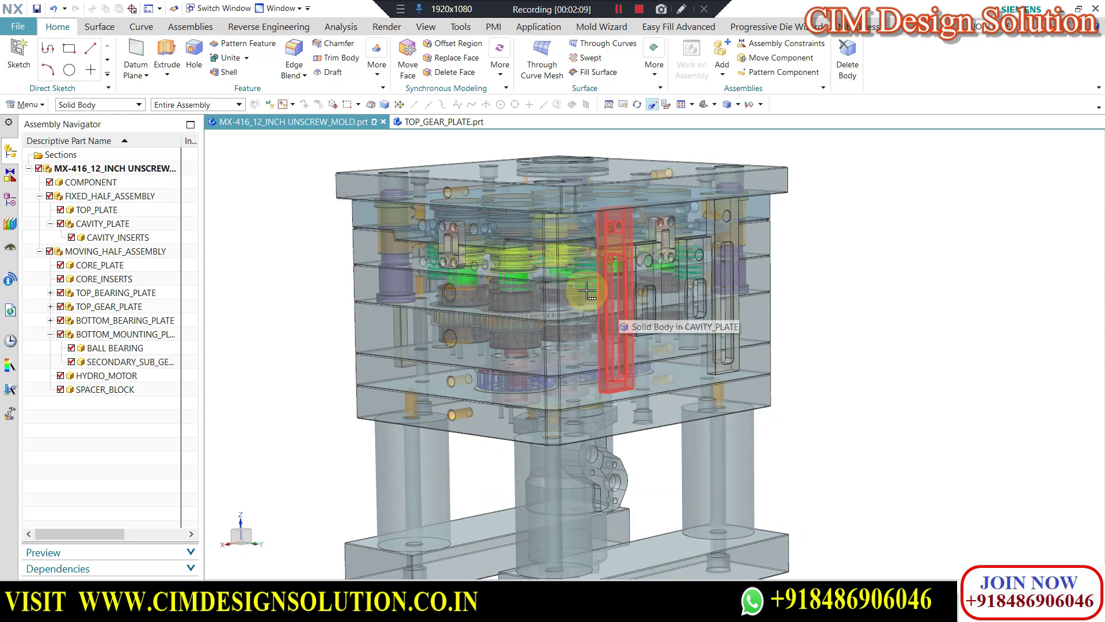
mouse_move(726, 296)
middle_mouse_down()
mouse_move(704, 298)
mouse_move(735, 292)
middle_mouse_up()
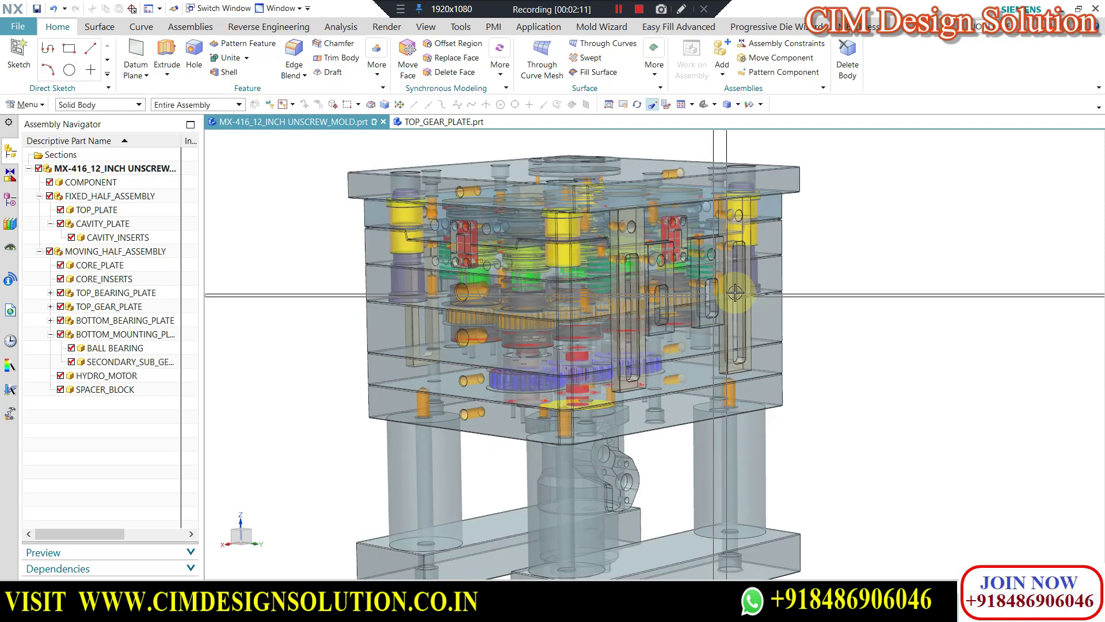
left_click(722, 295)
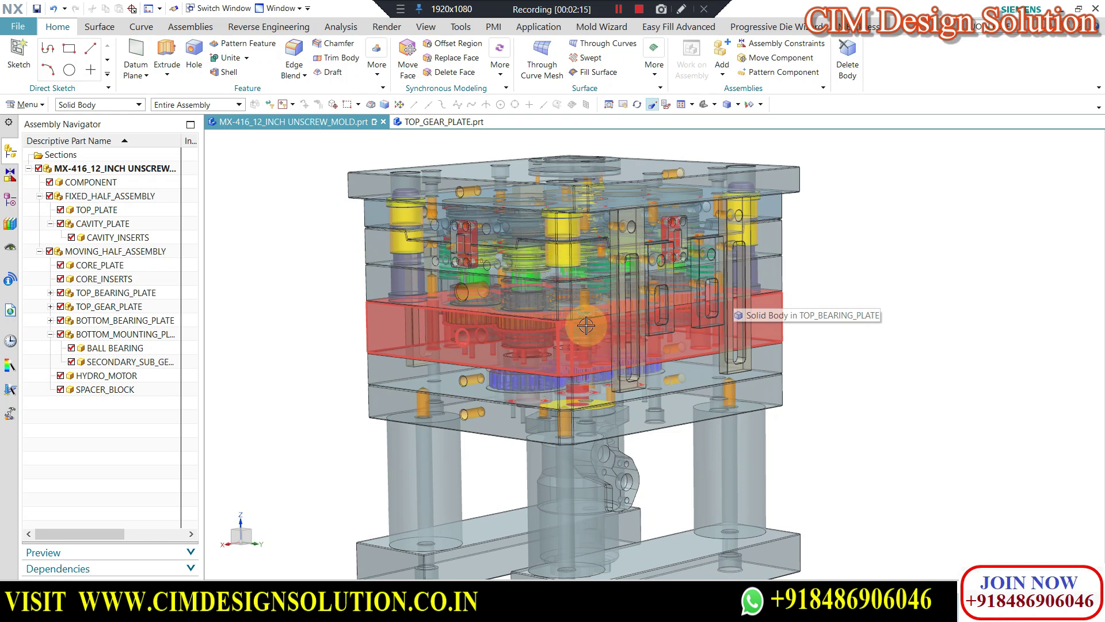
Examine the mold at plate level and from below, looking at the lower plates, gears, hydraulic motor and latch bars.
scroll(590, 323, "down", 1)
middle_click_drag(591, 322, 599, 314)
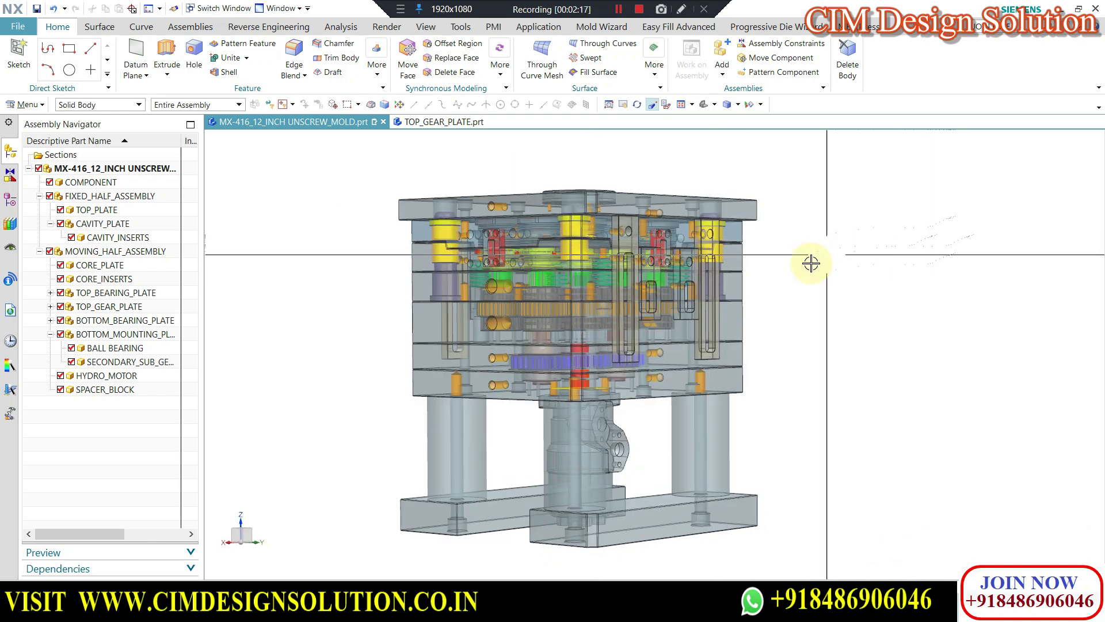
scroll(599, 356, "up", 1)
middle_click_drag(599, 357, 594, 251)
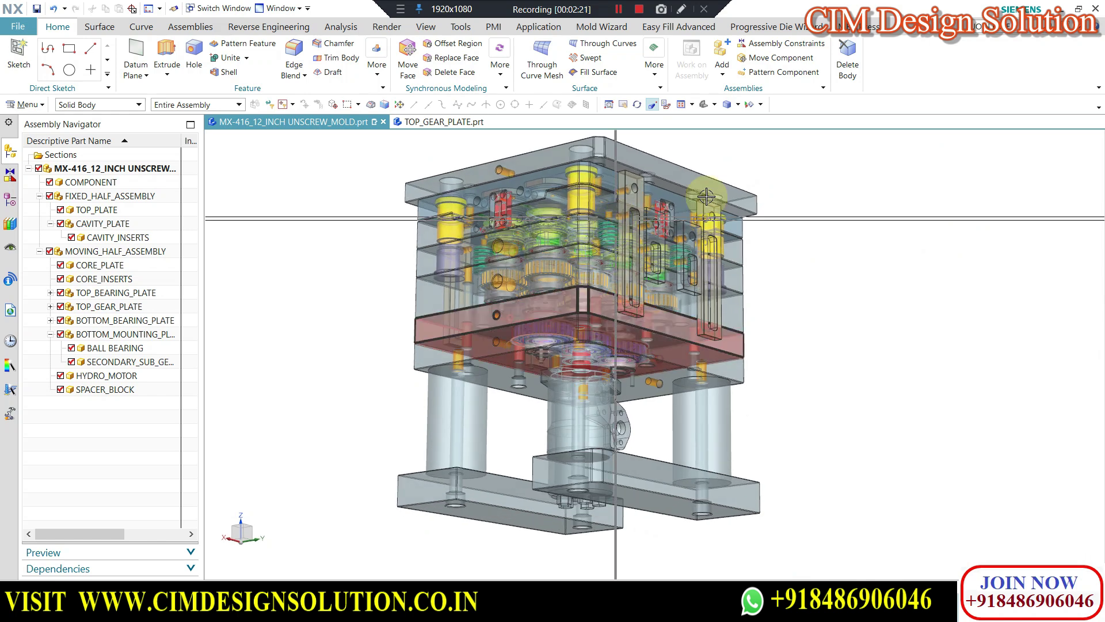
scroll(756, 239, "up", 2)
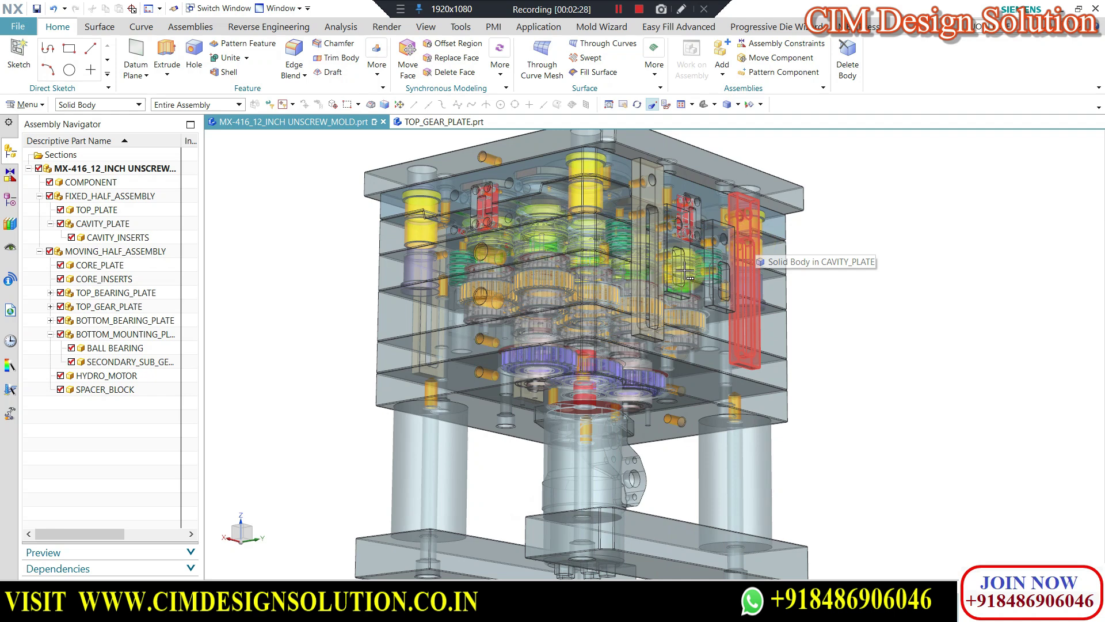
scroll(684, 271, "down", 3)
middle_click_drag(683, 271, 556, 298)
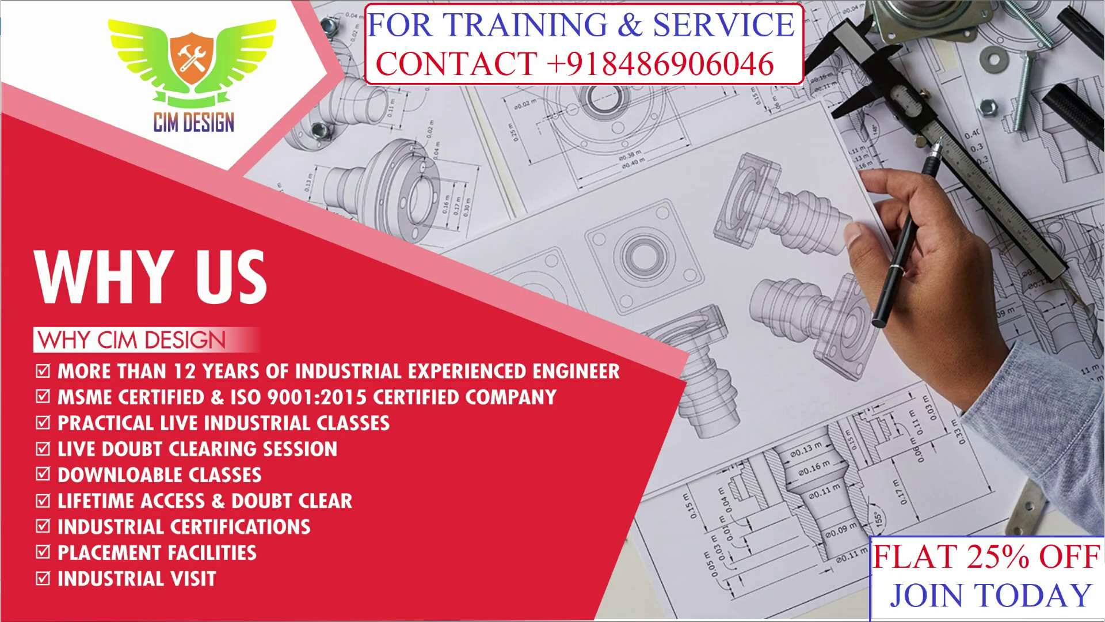